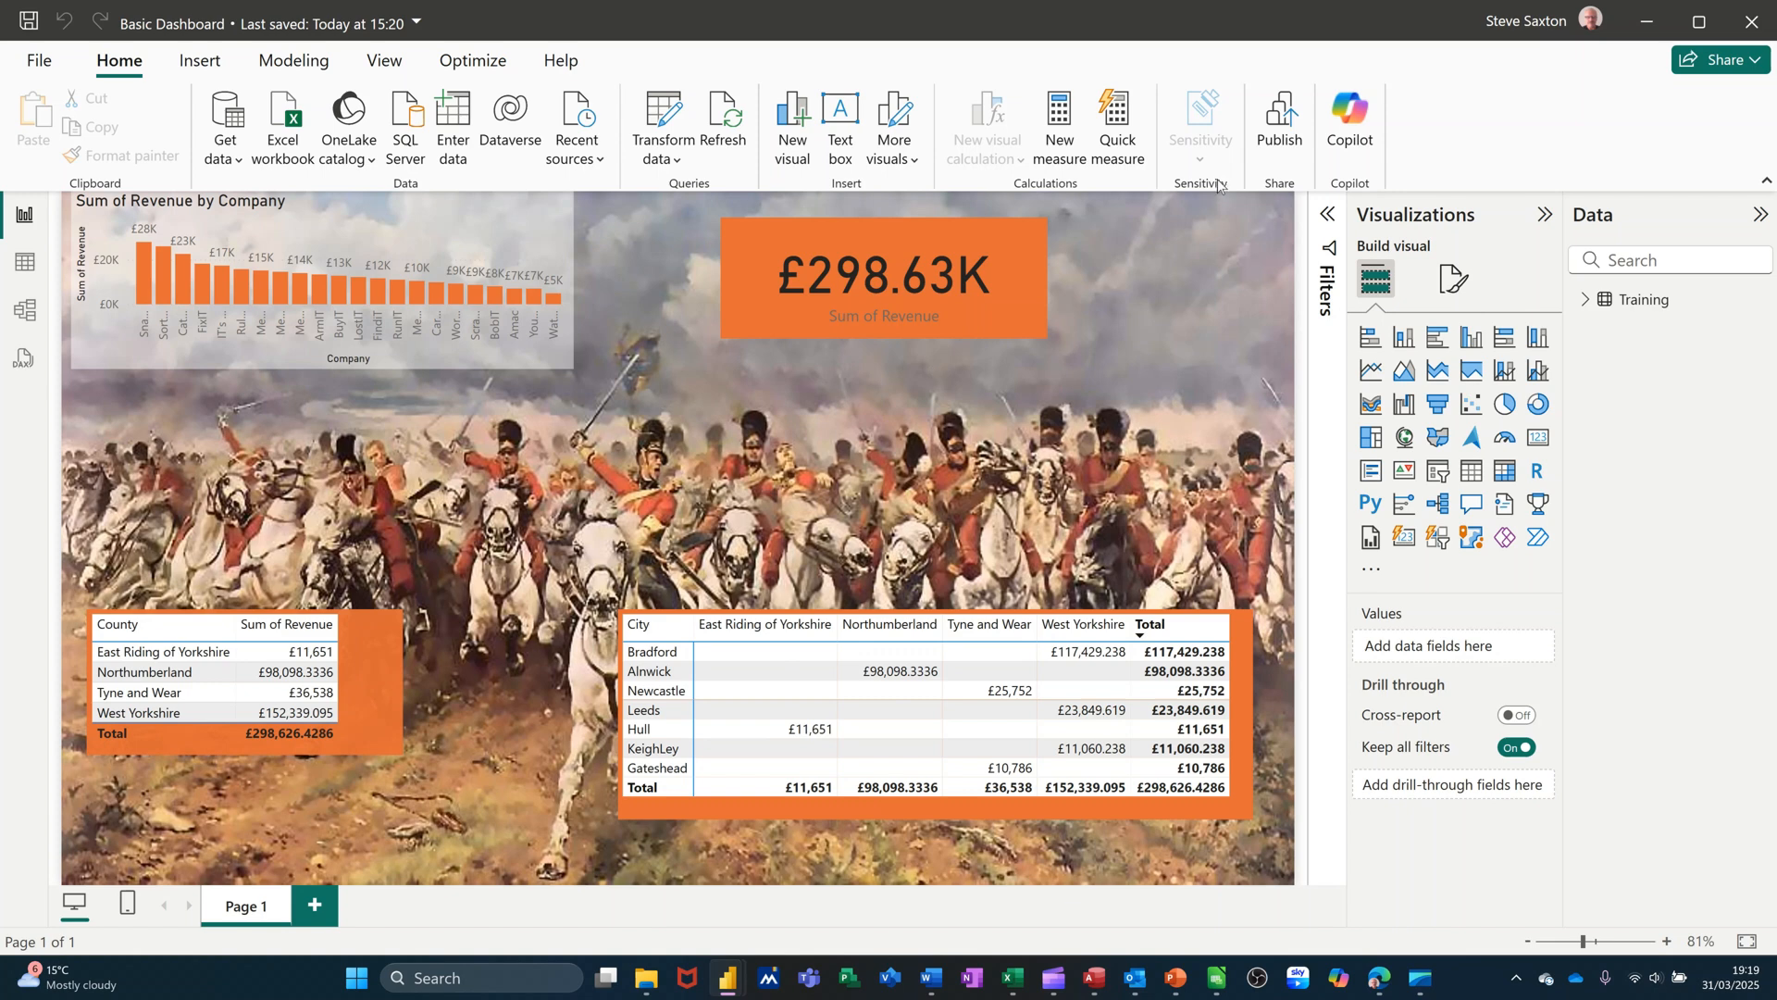
Publish the Basic Dashboard report to My workspace and close the publishing message.
left_click(1272, 118)
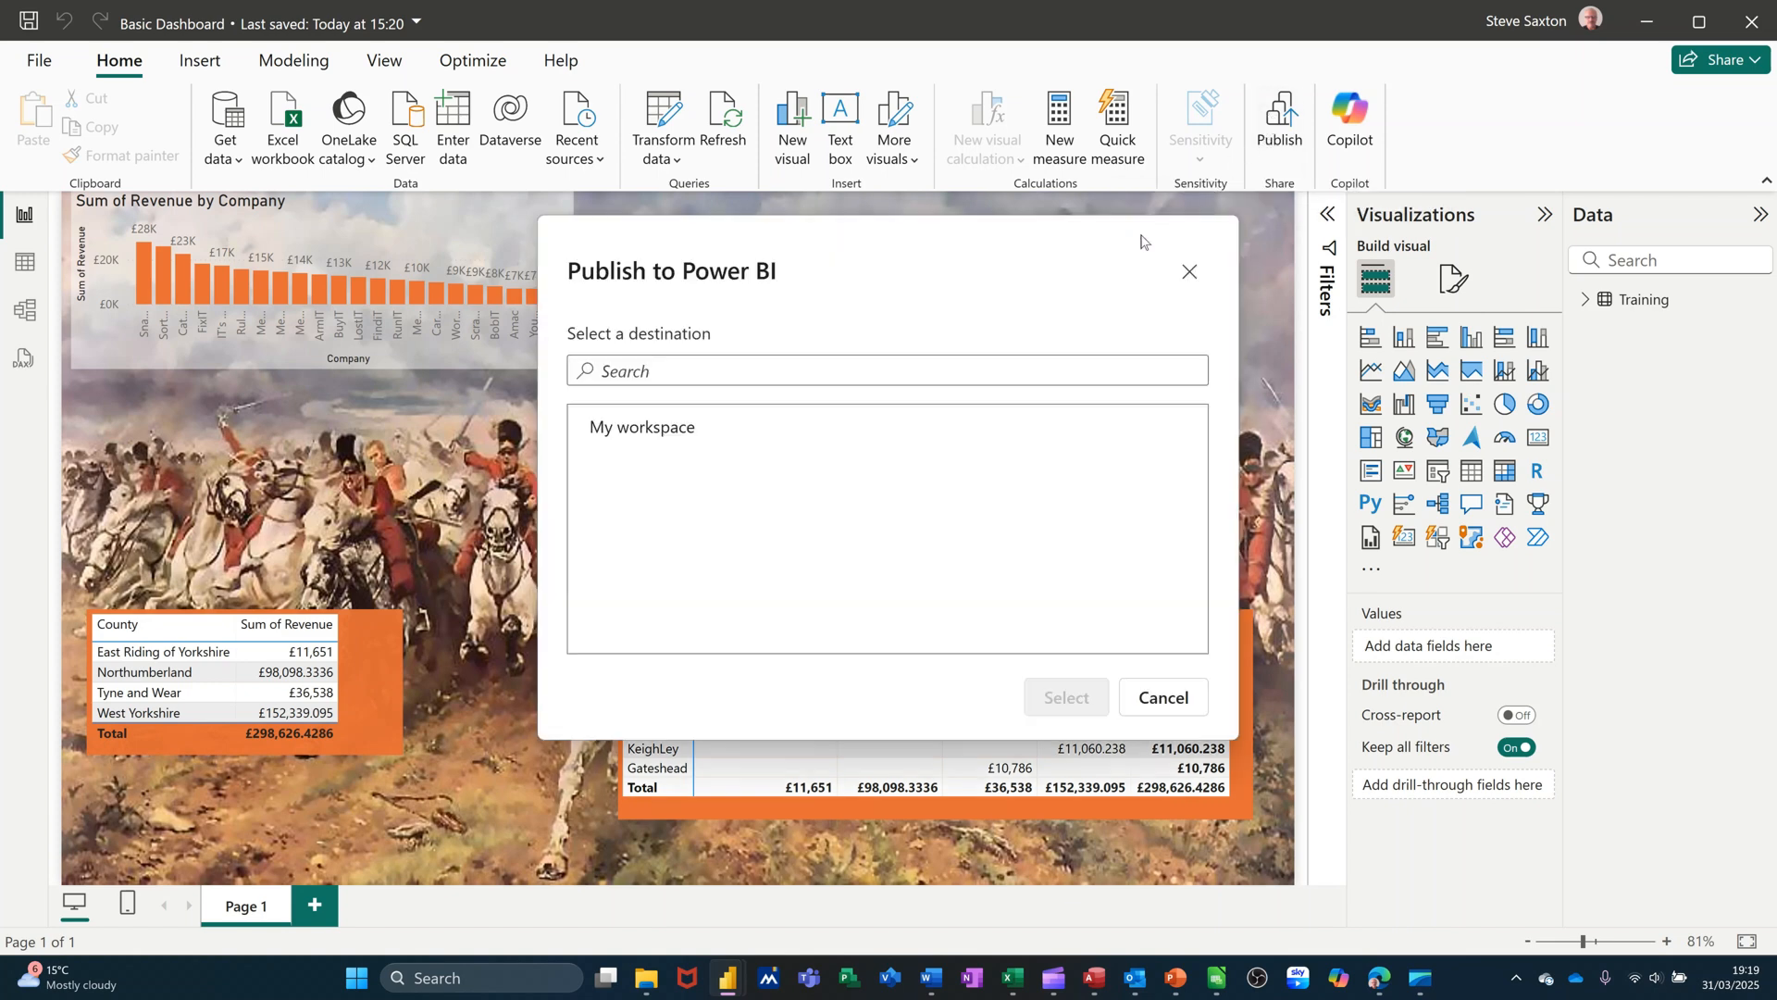
left_click(643, 427)
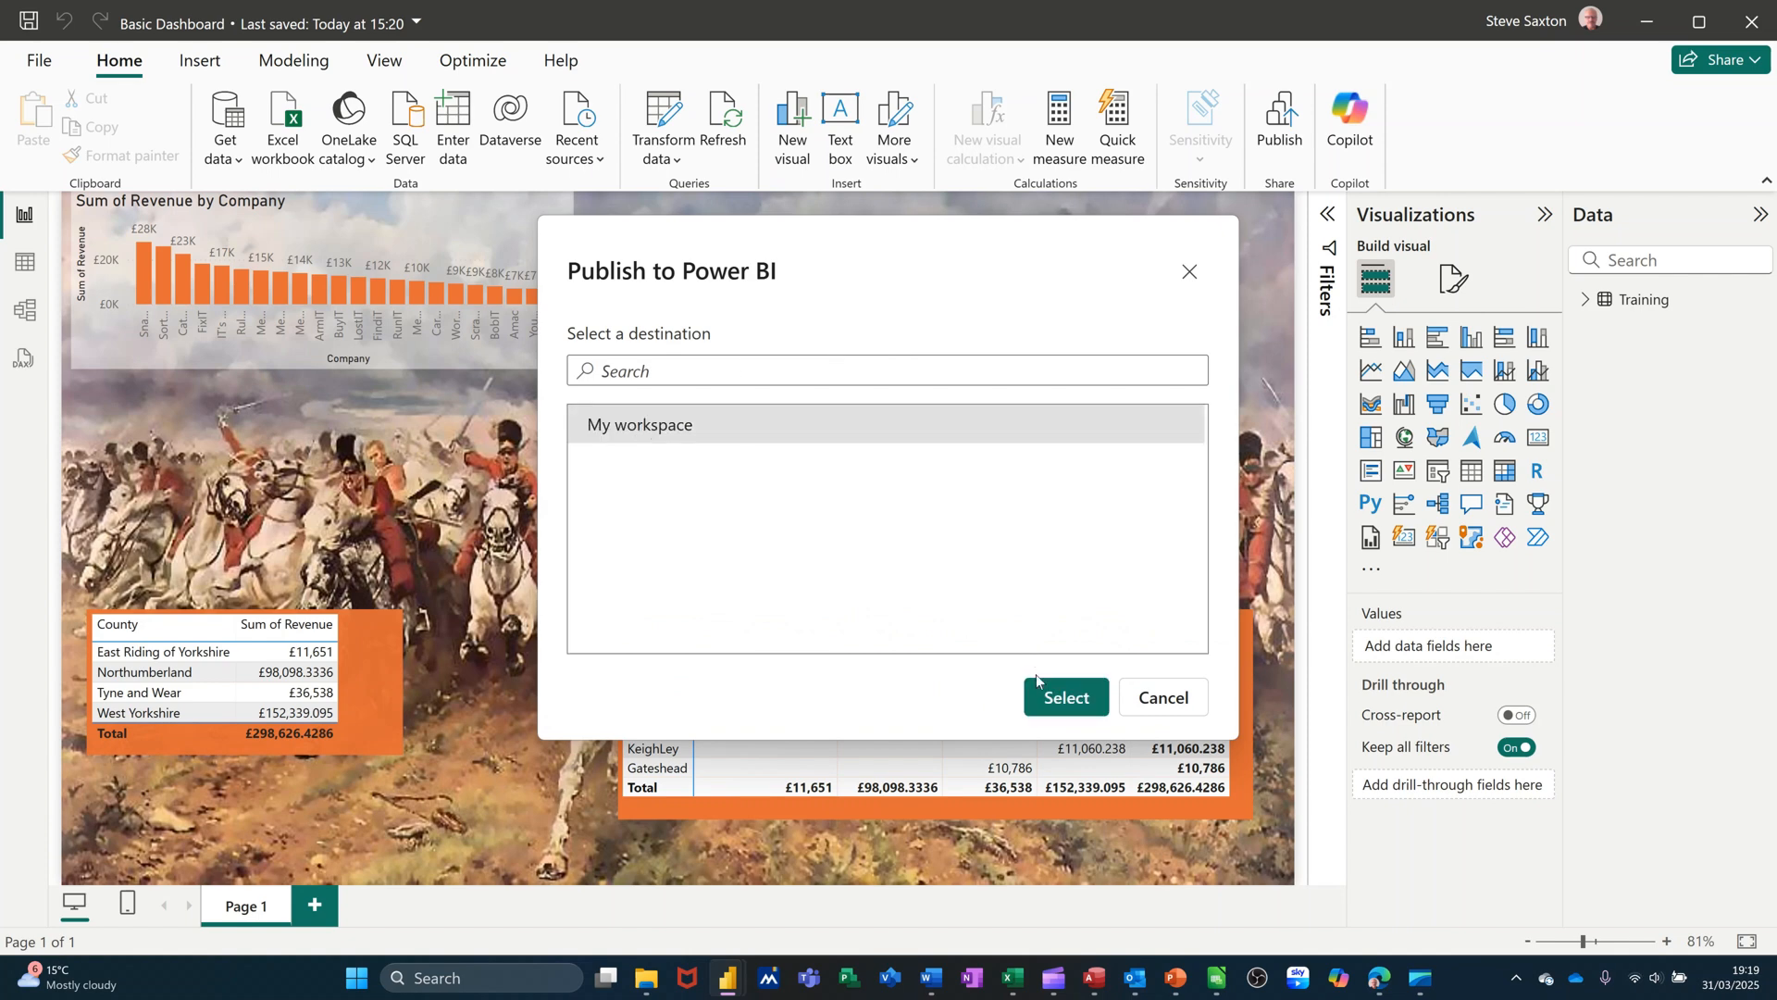
left_click(1047, 697)
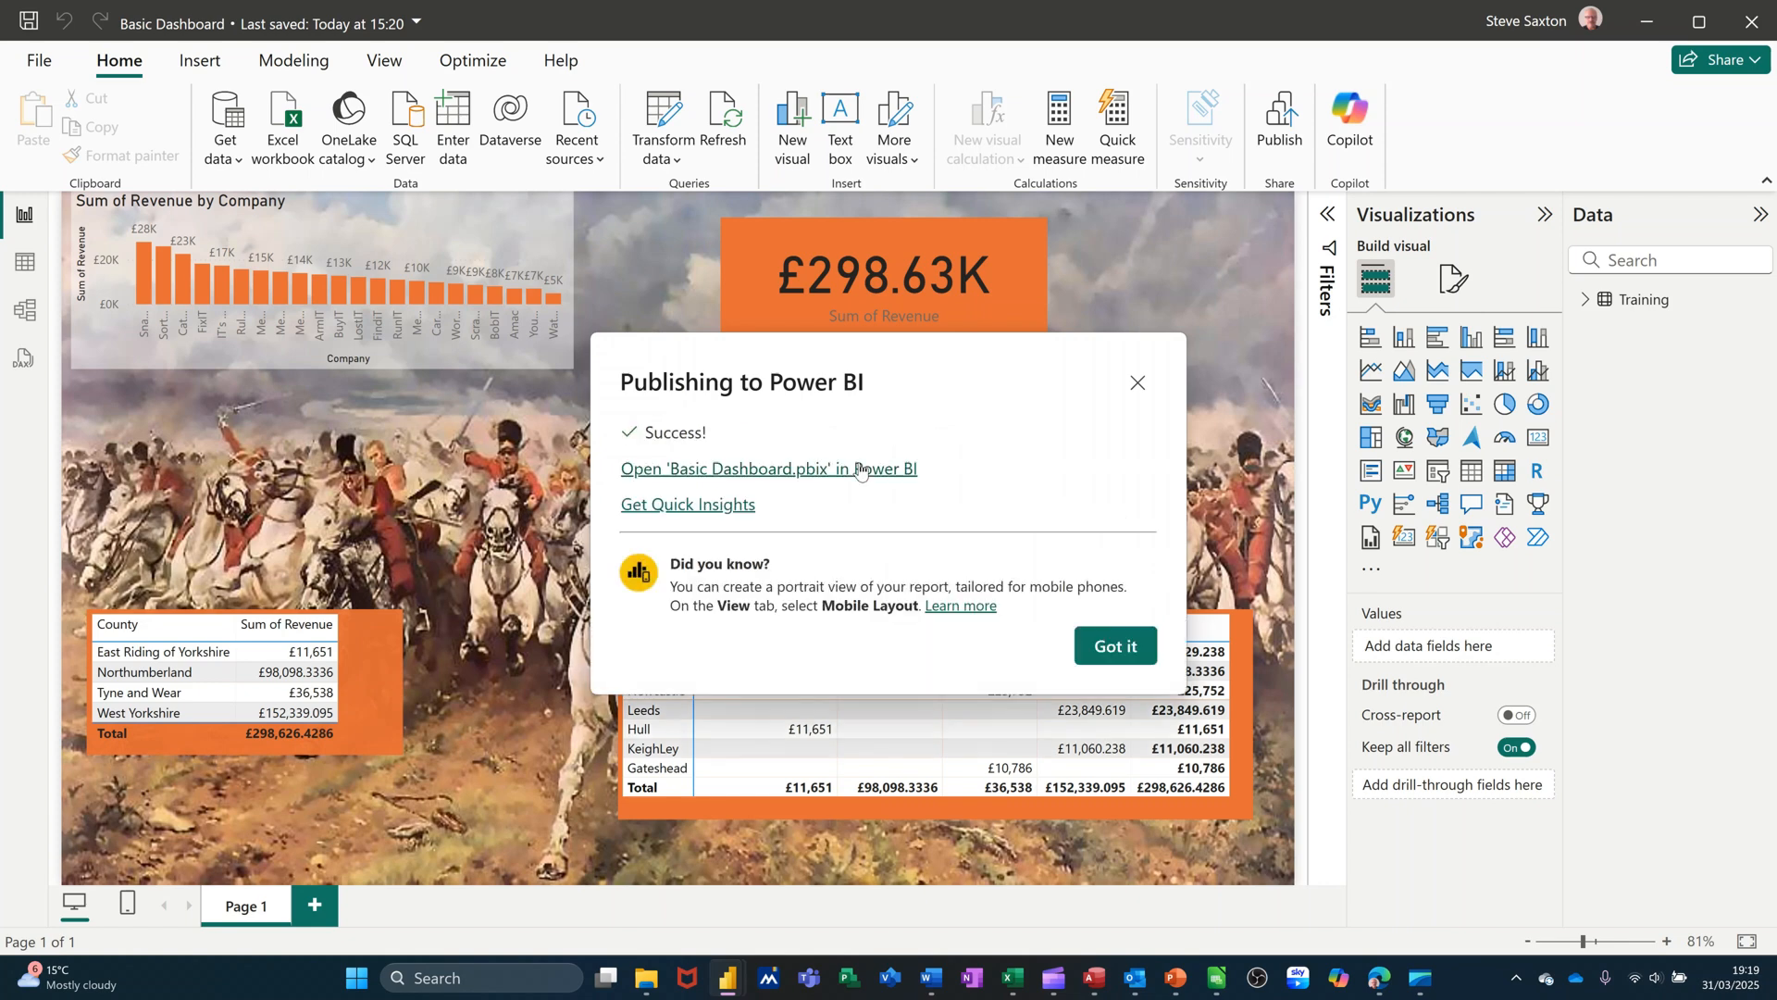
left_click(1117, 647)
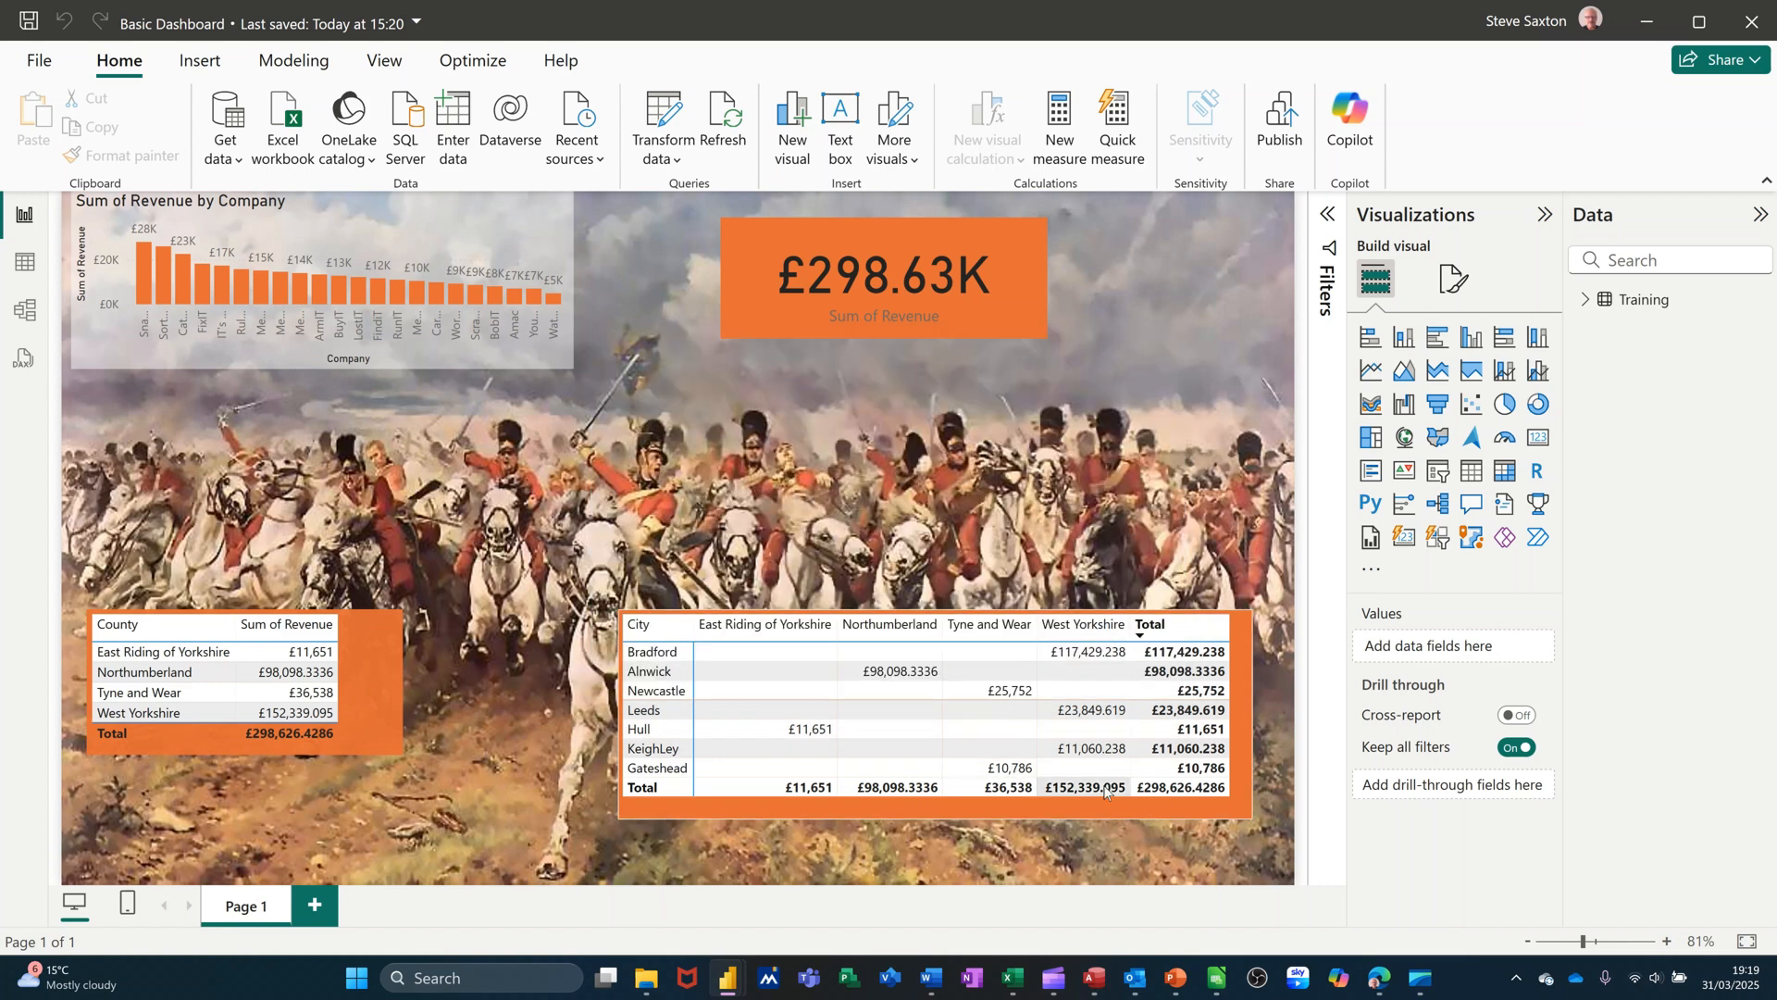
Switch to the Power BI service in Edge and open the published Basic Dashboard report from My workspace.
mouse_move(1380, 978)
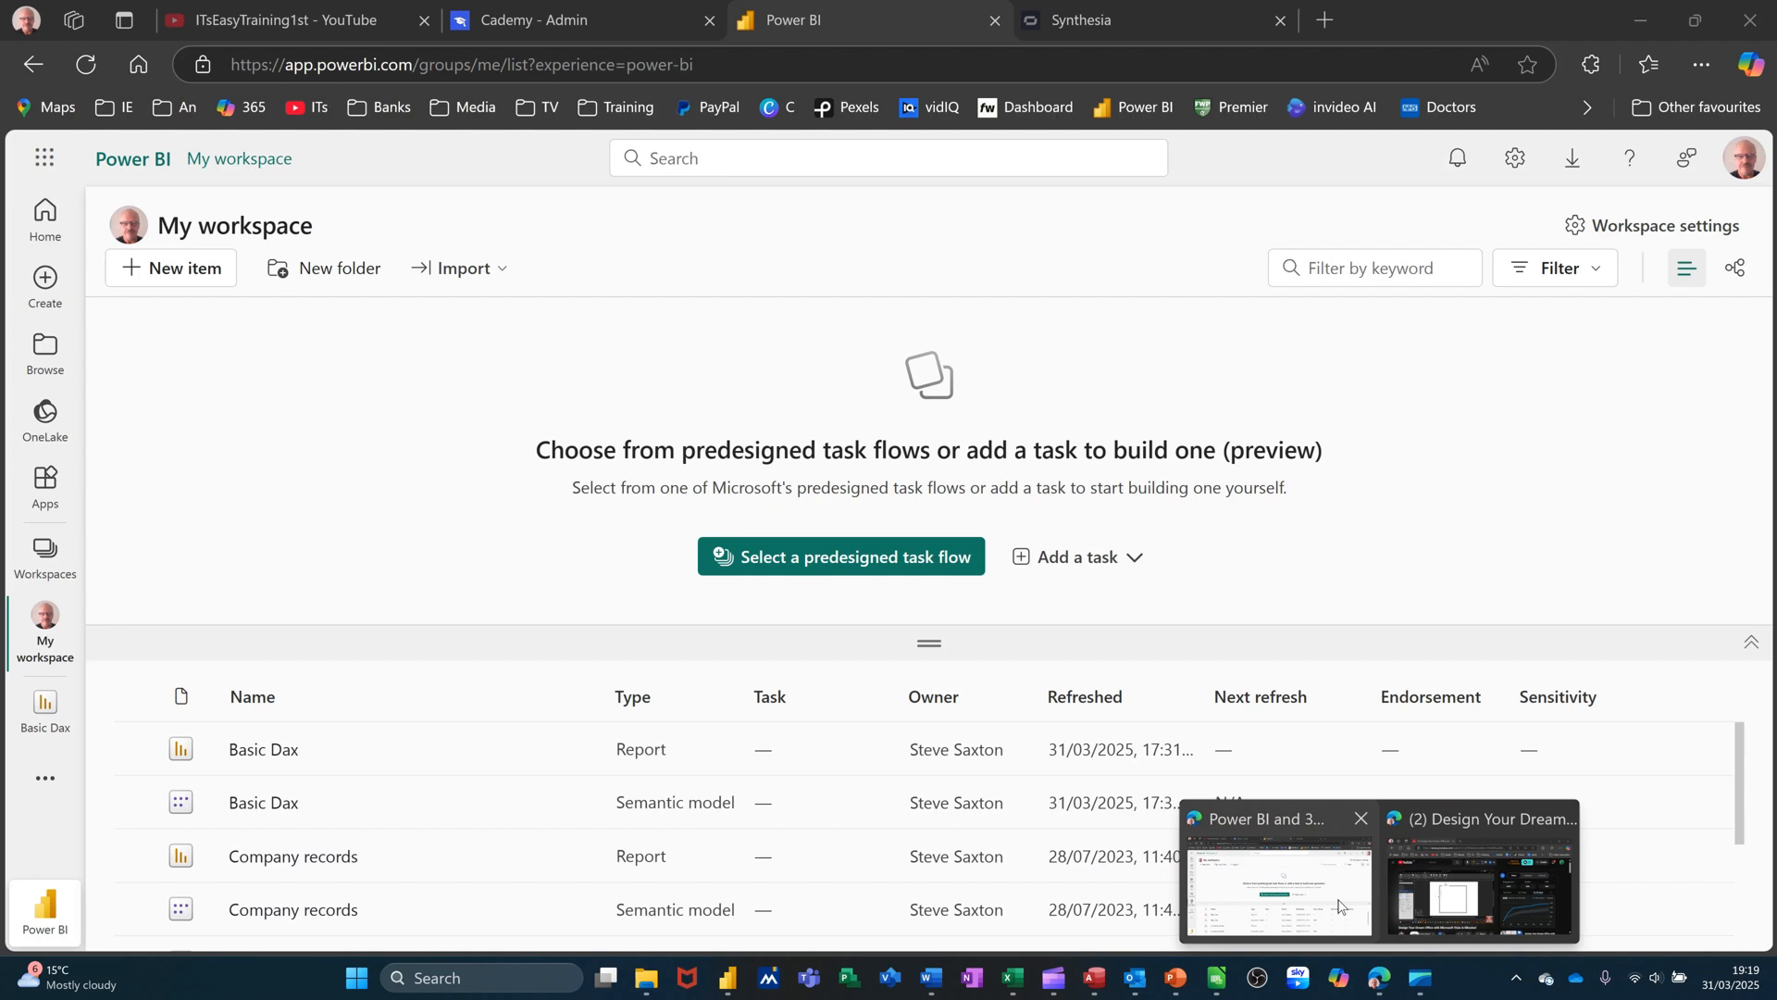
left_click(1340, 906)
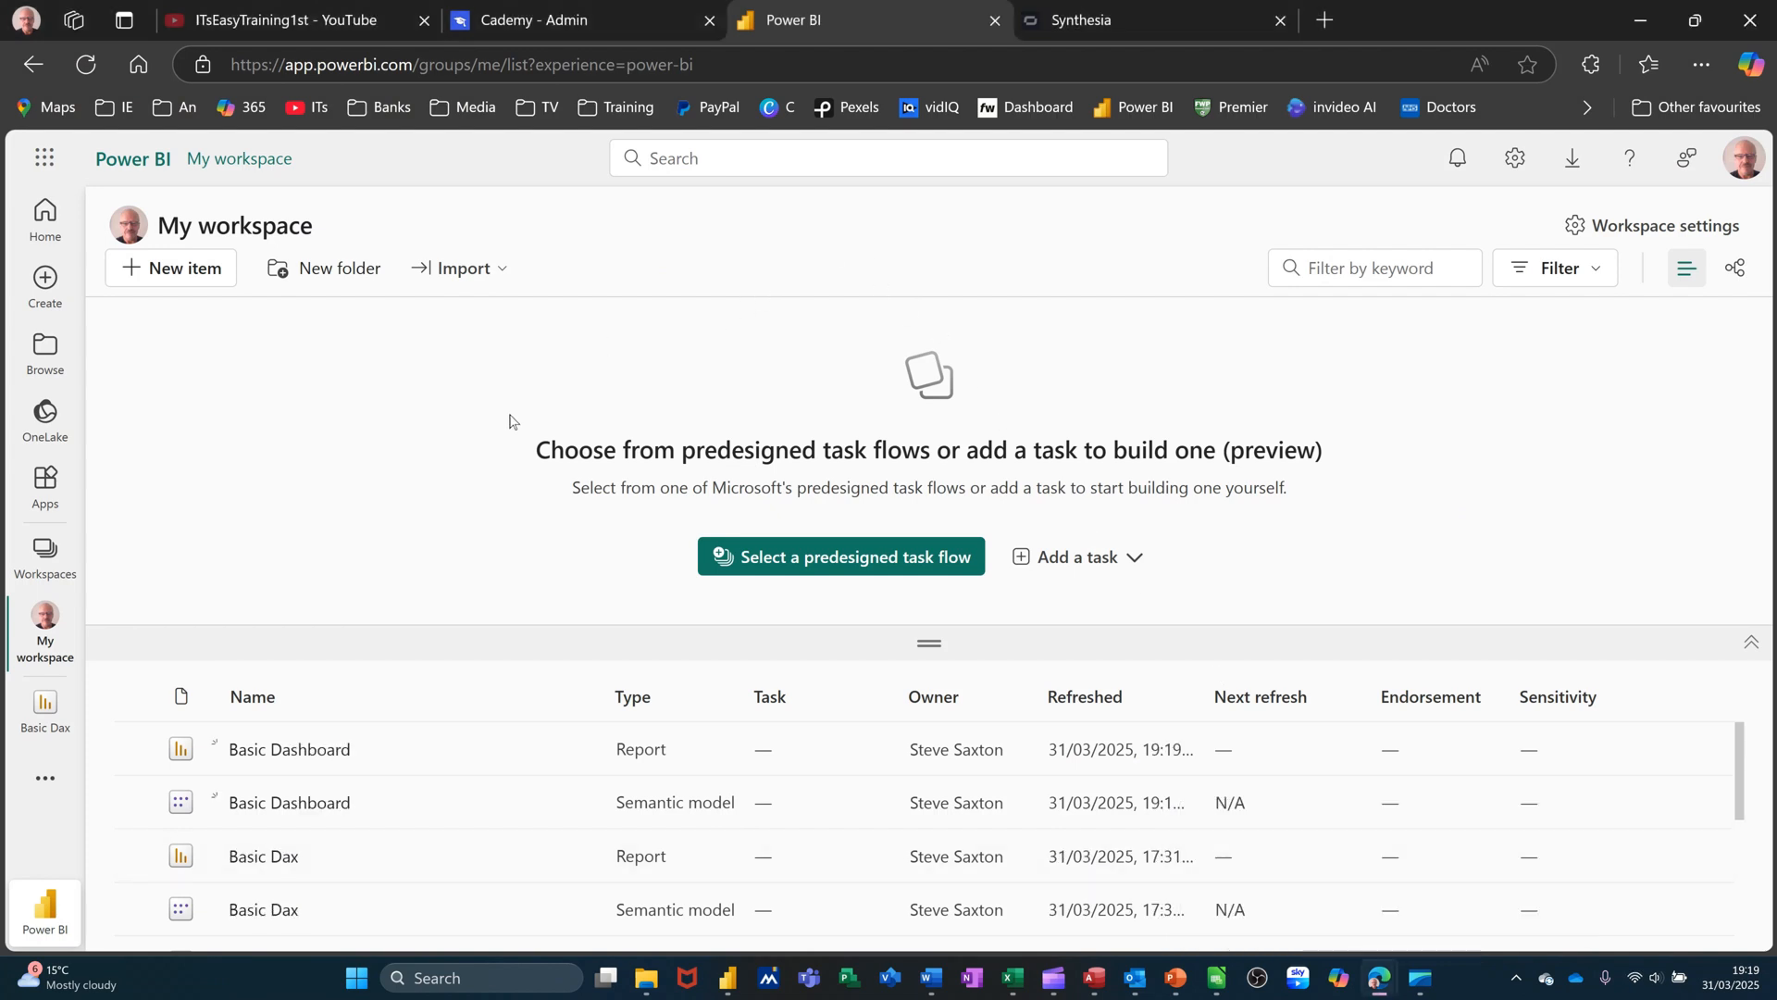
left_click(263, 763)
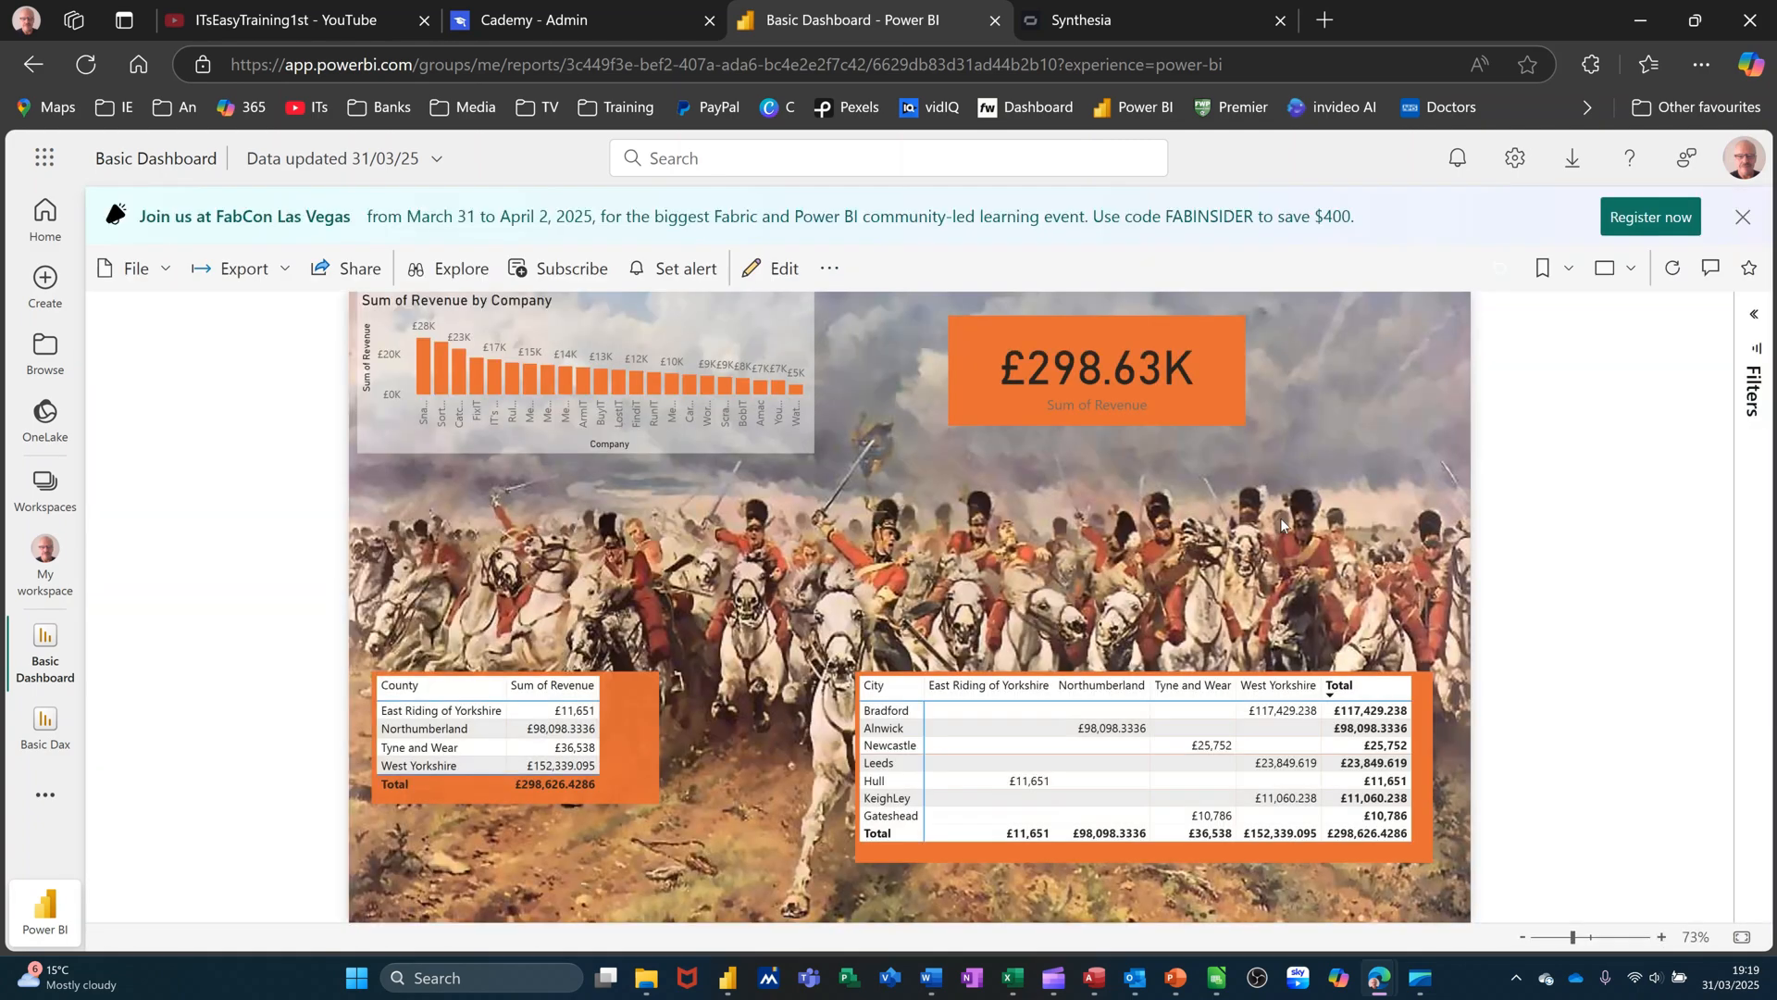
Test the online report's cross-filtering with CarolAssociates and other bars of the Sum of Revenue by Company chart, and clear the selection.
mouse_move(721, 393)
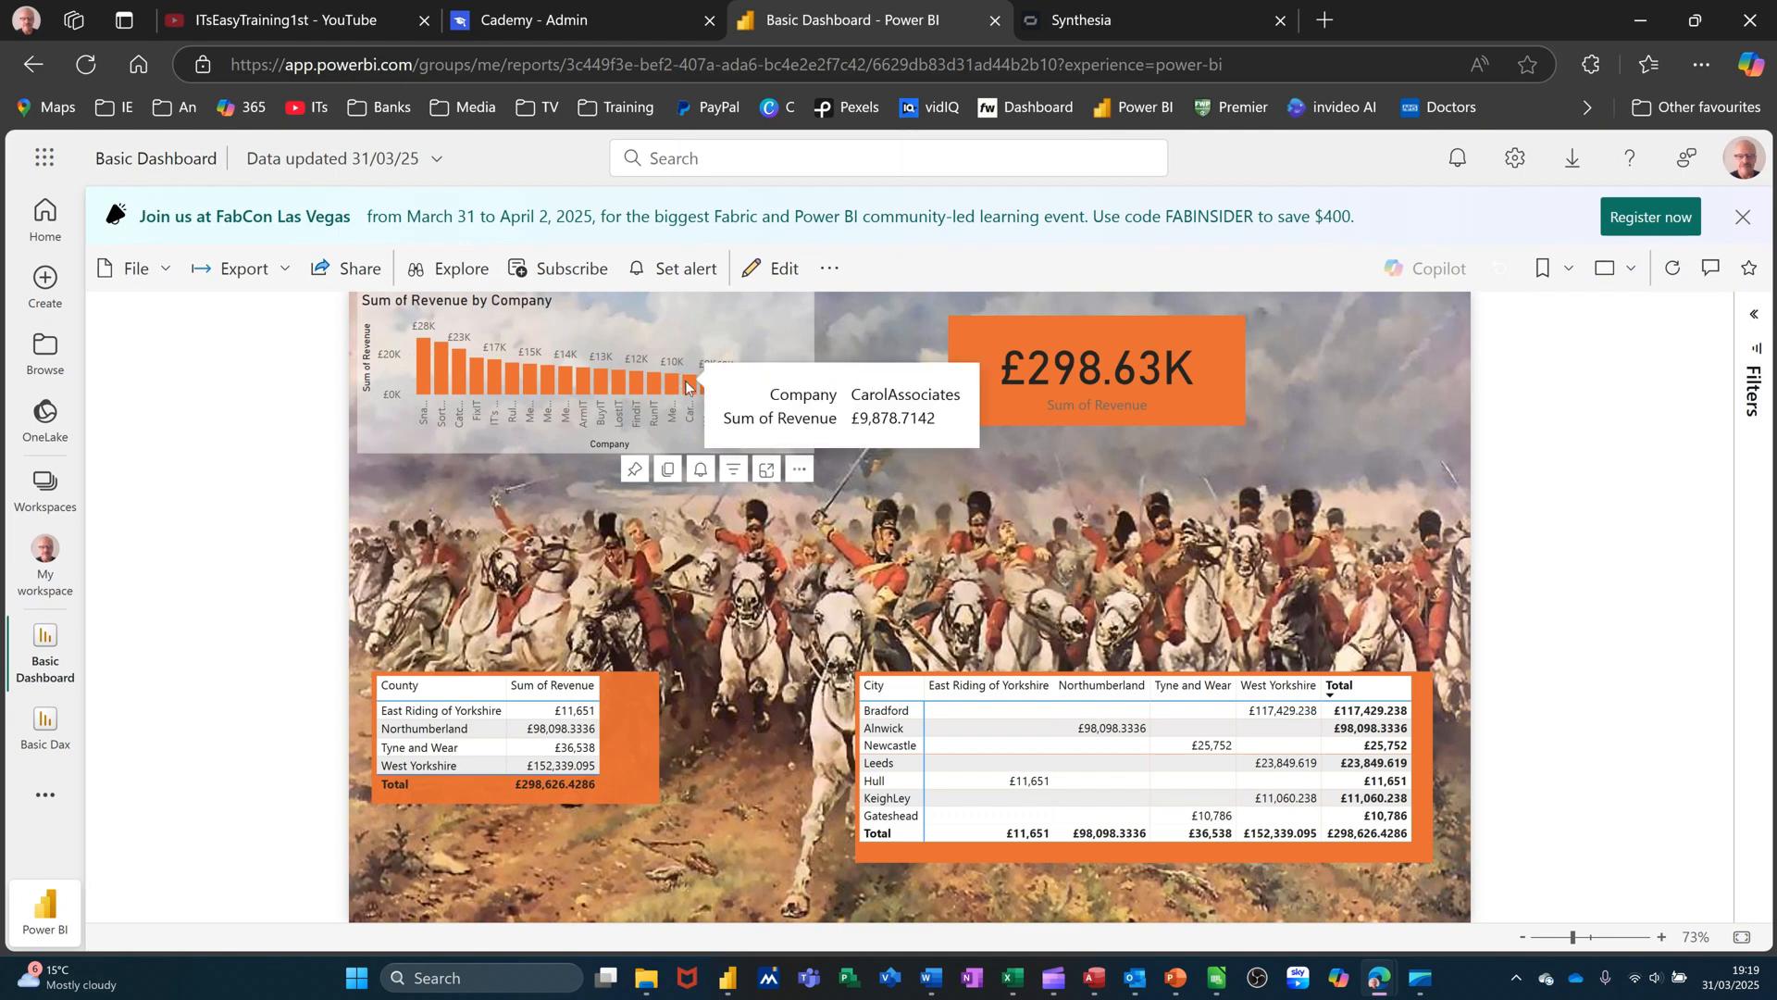
left_click(686, 387)
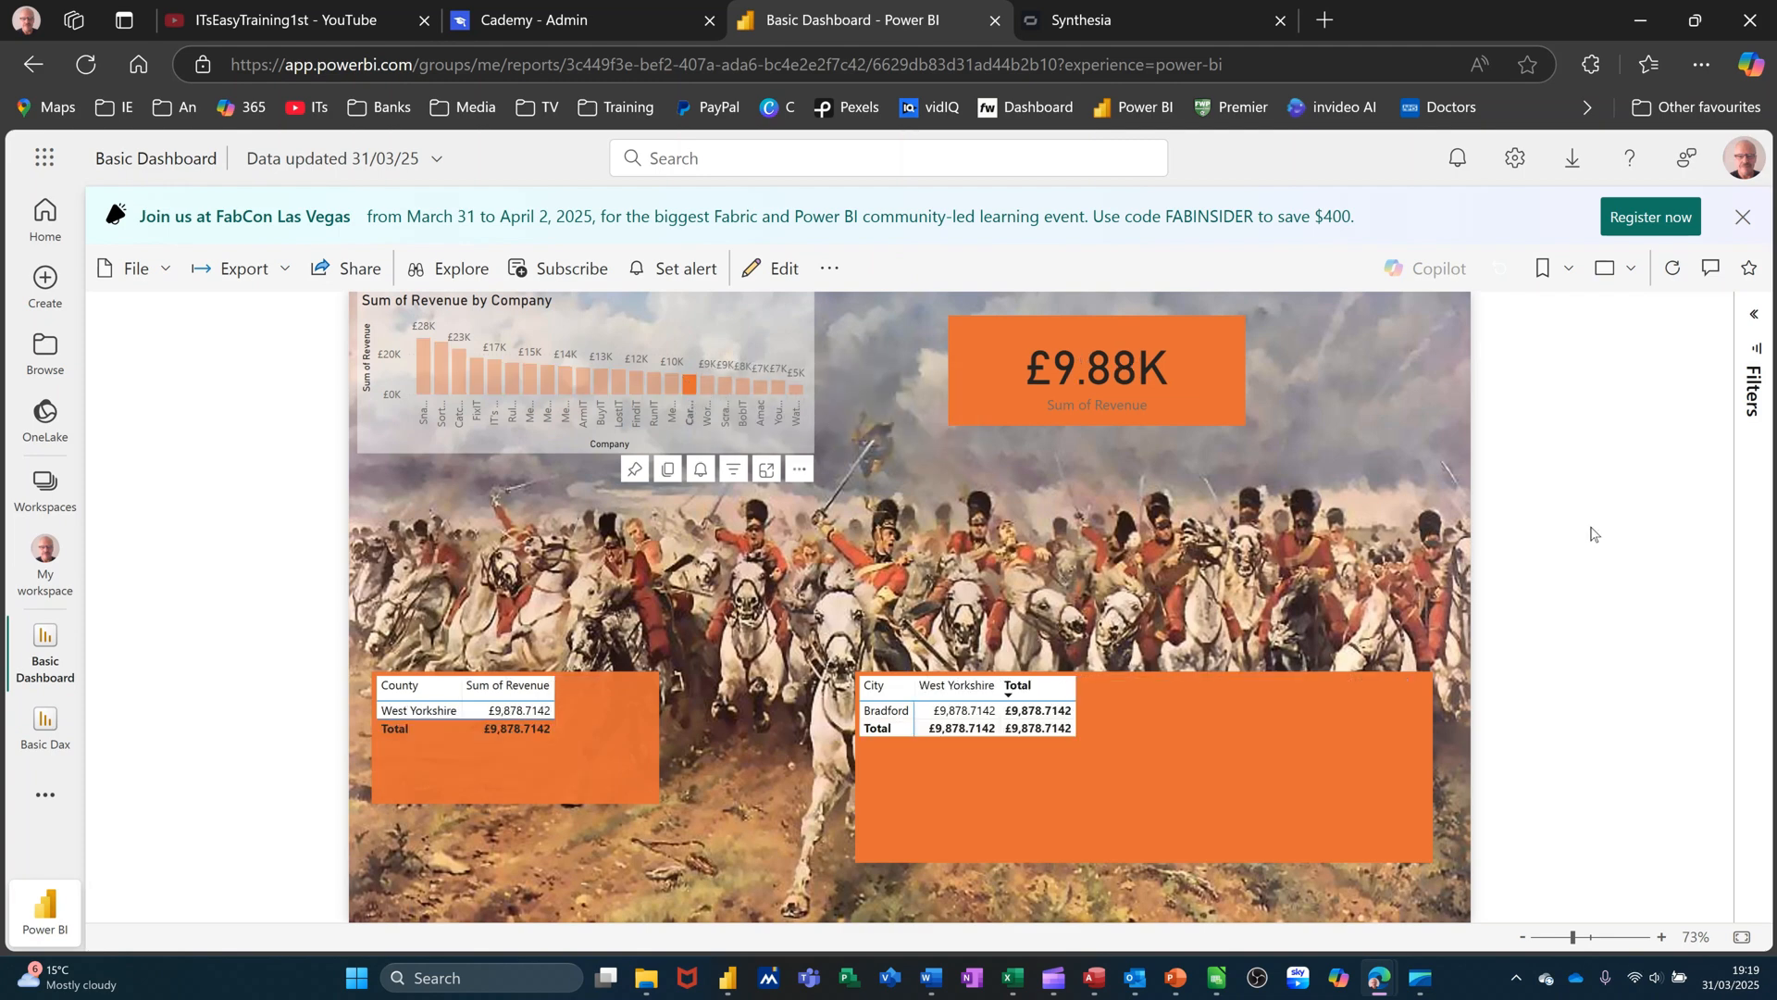
left_click(611, 392)
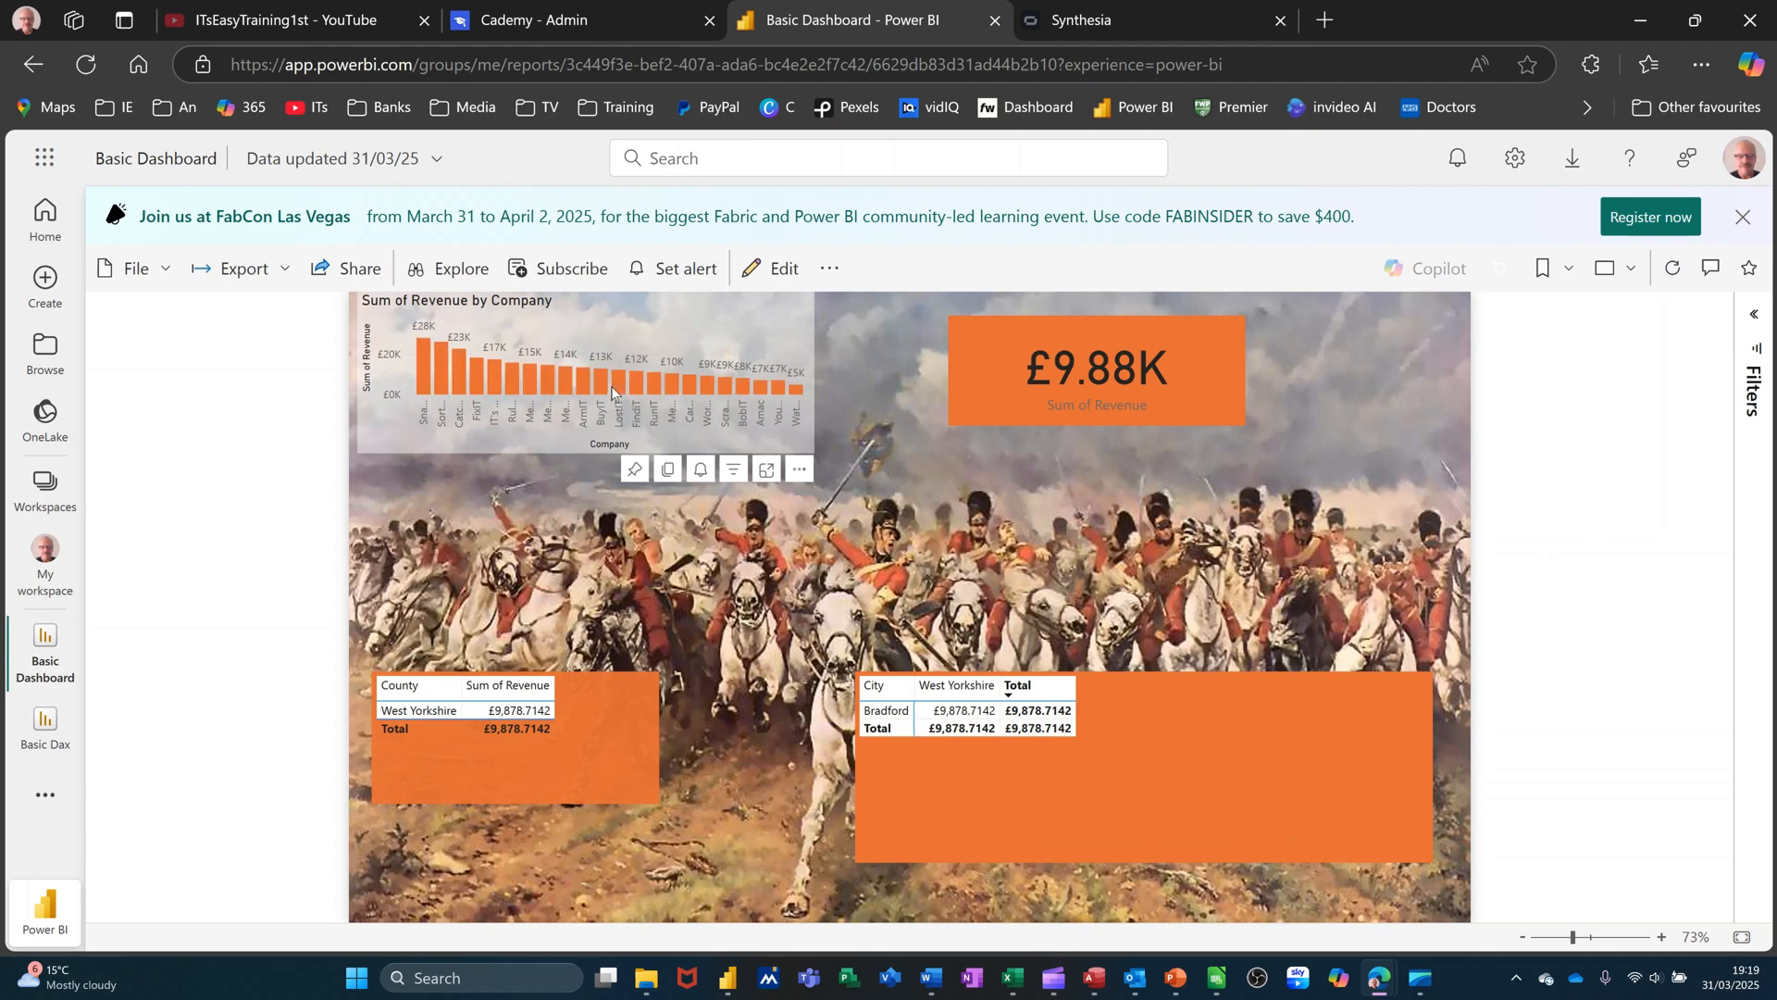
left_click(721, 387)
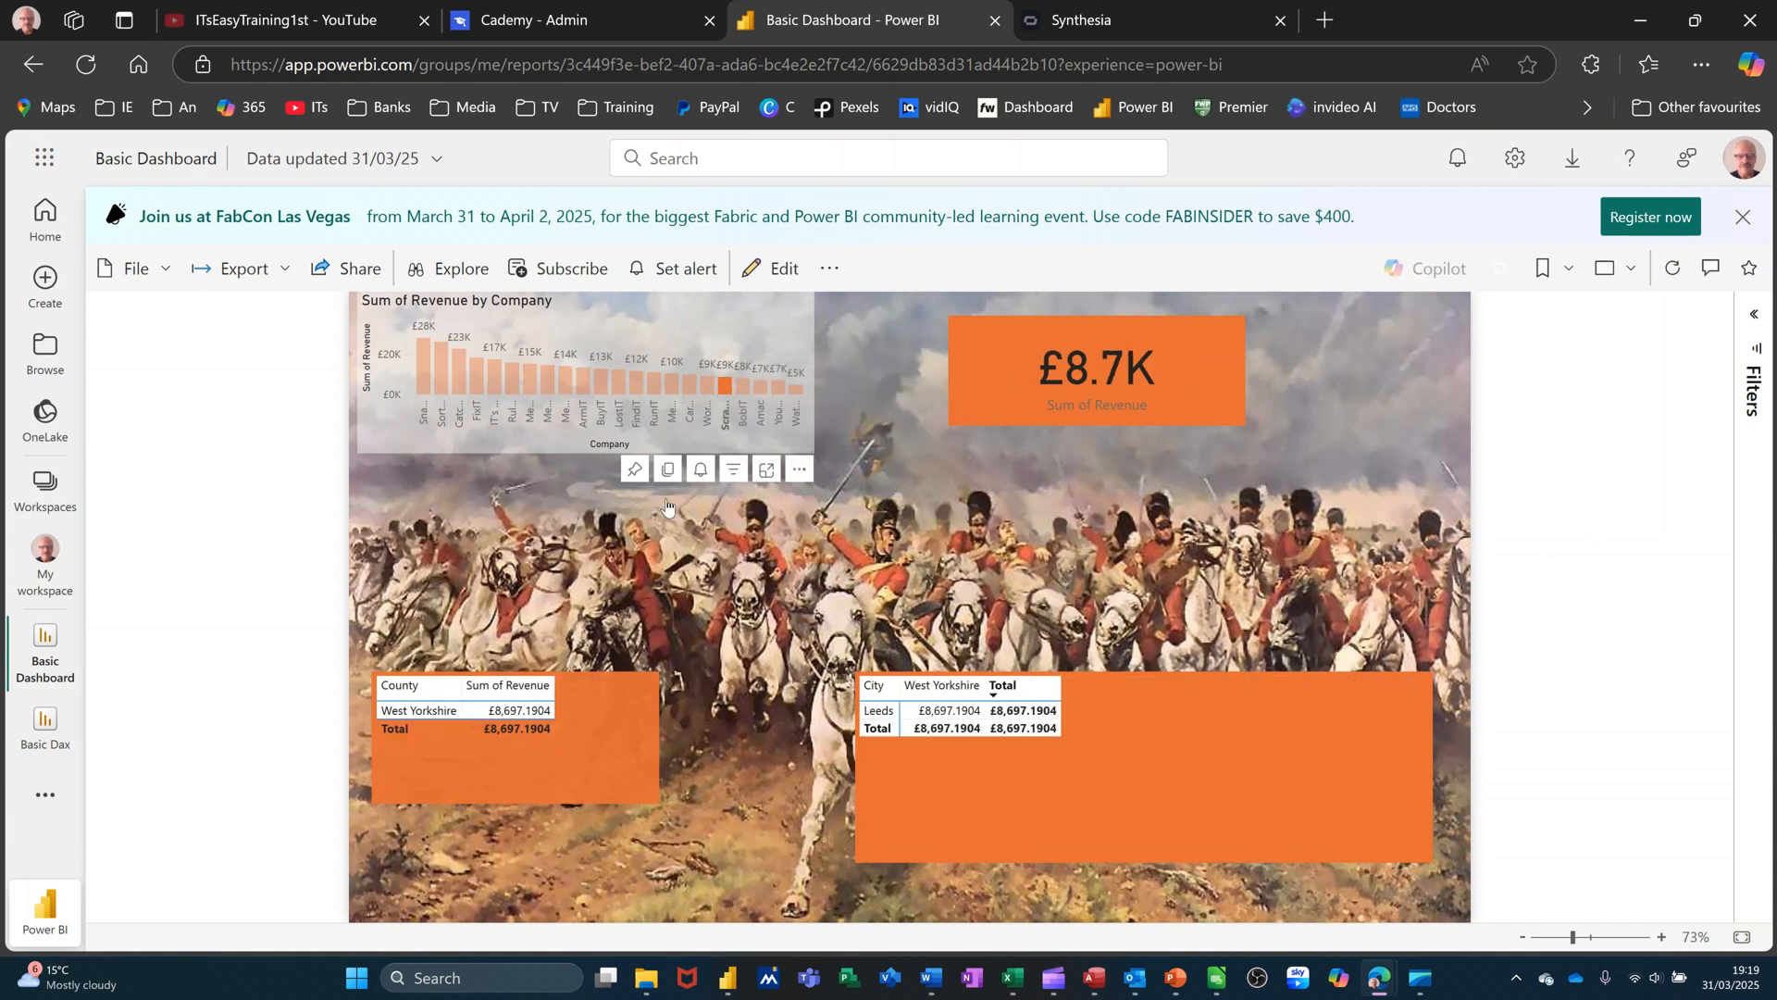
left_click(773, 337)
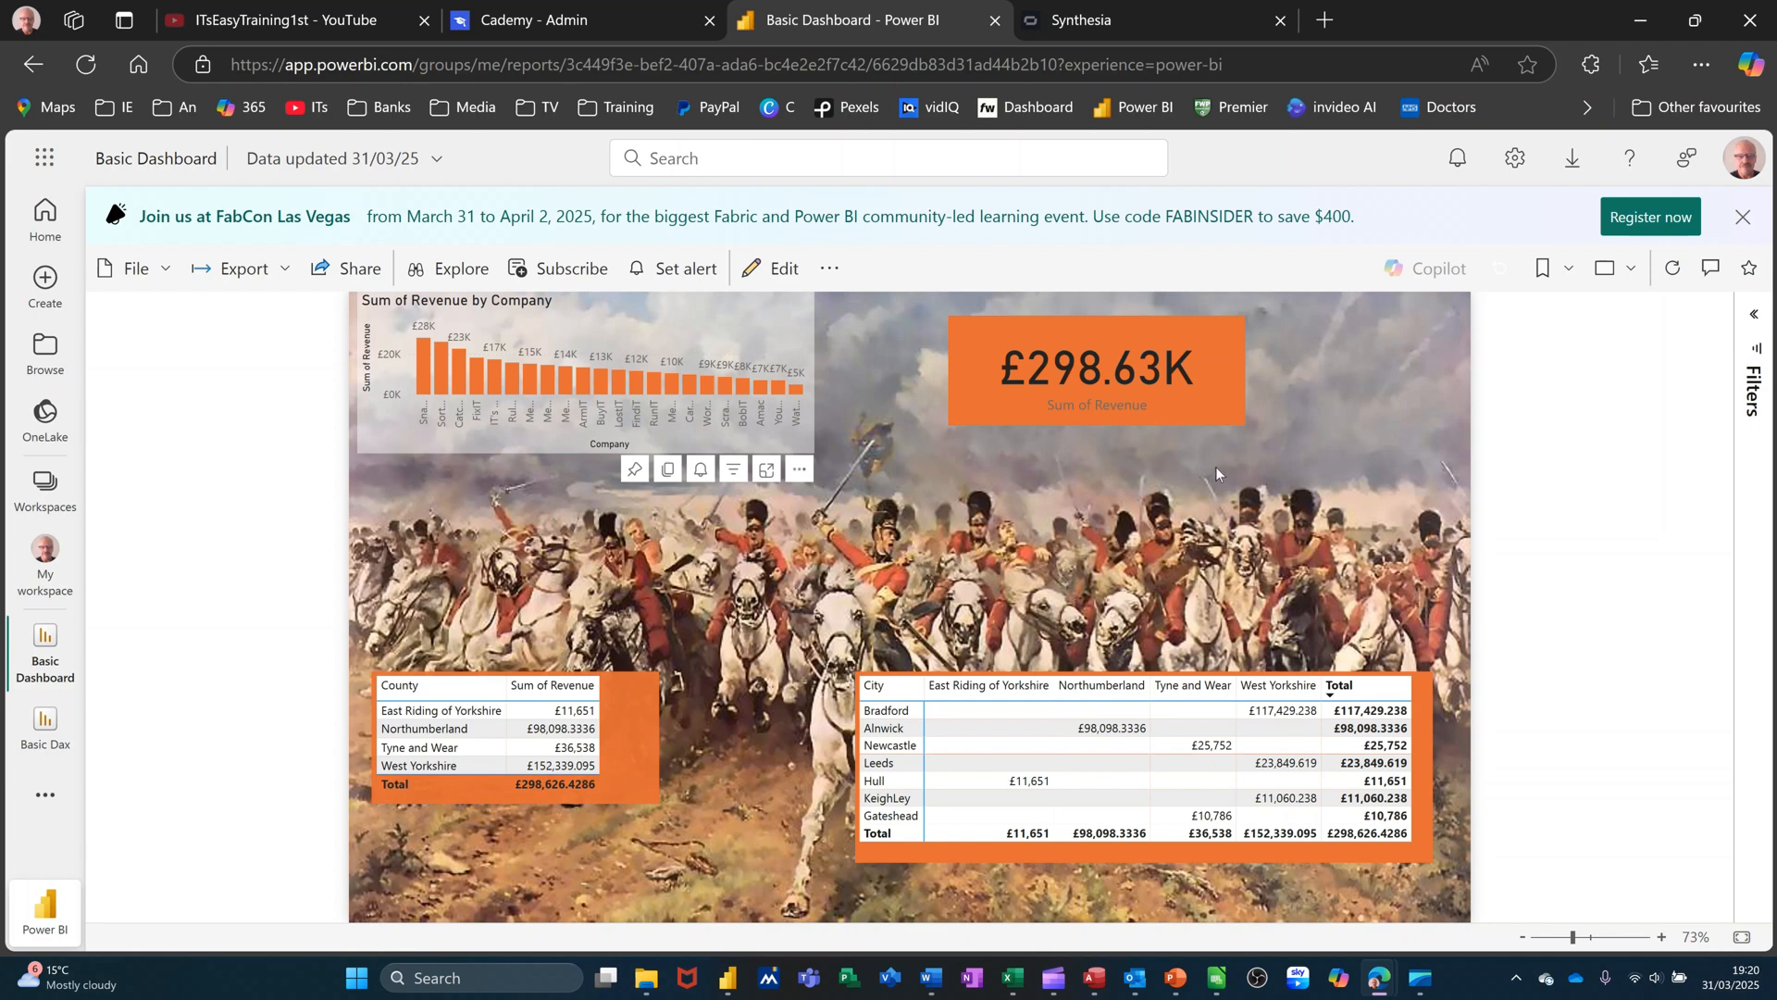
Copy the online report's URL and use it to embed Basic Dashboard as a Power BI object on the blank PowerPoint slide.
left_click(1101, 65)
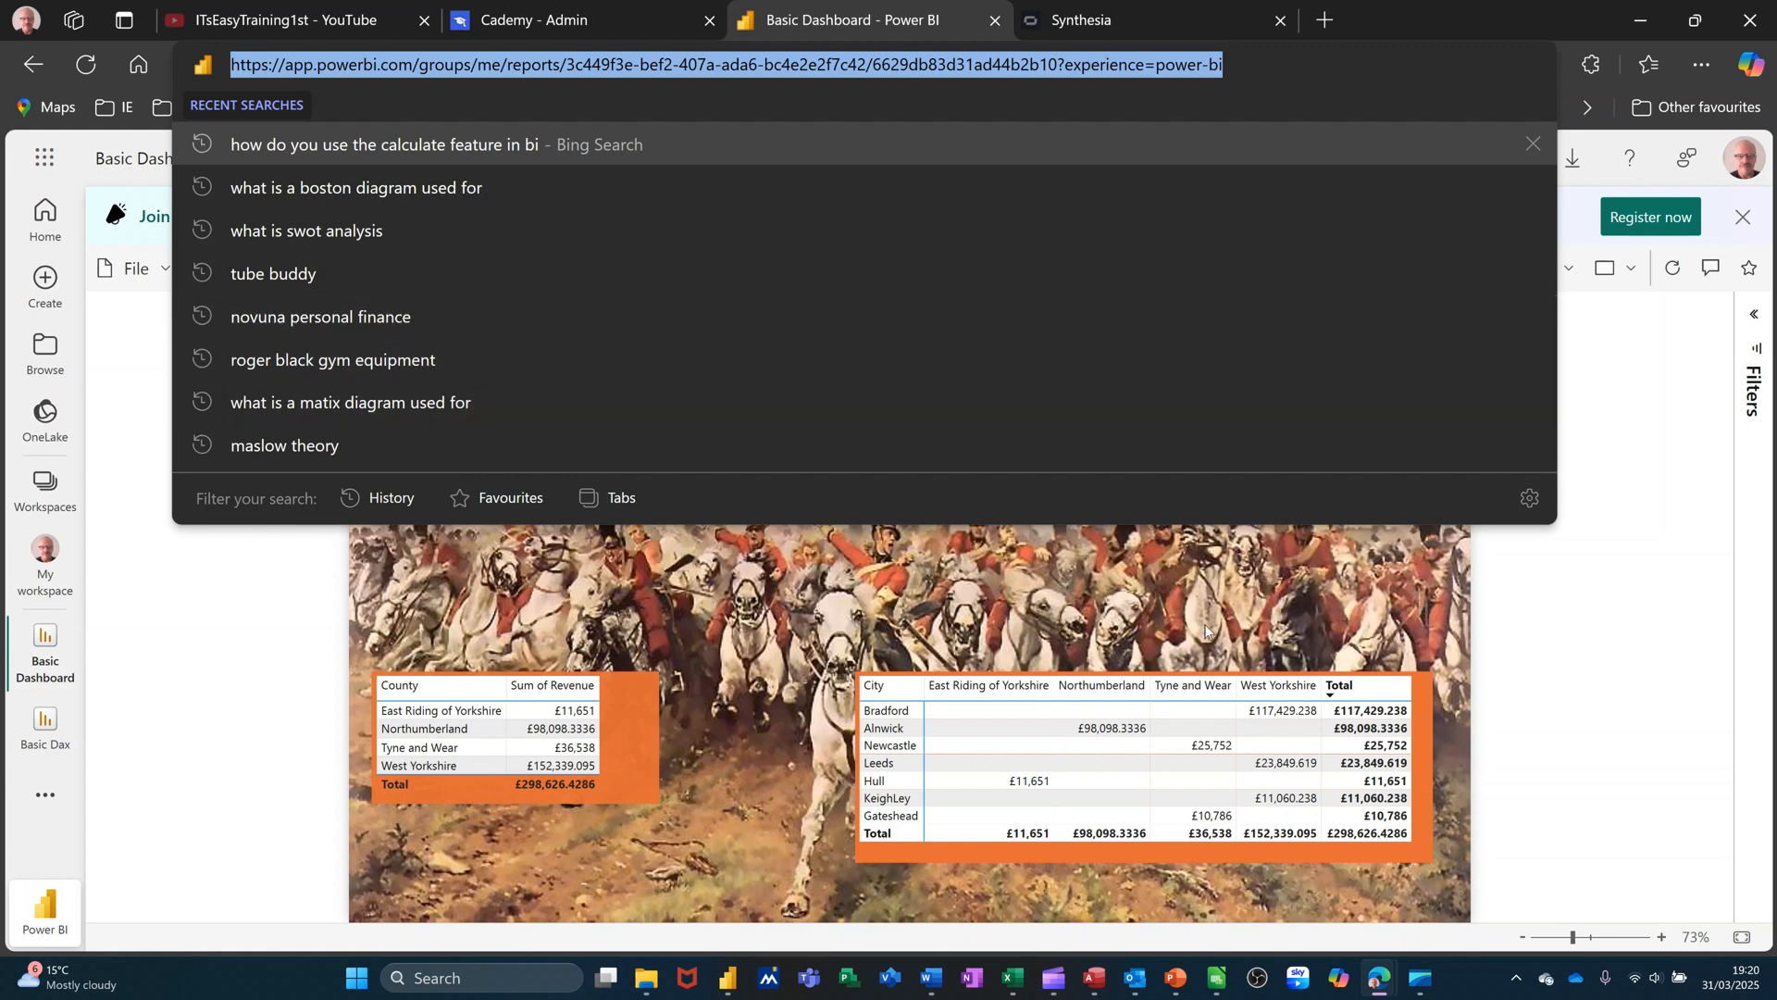
left_click(1175, 977)
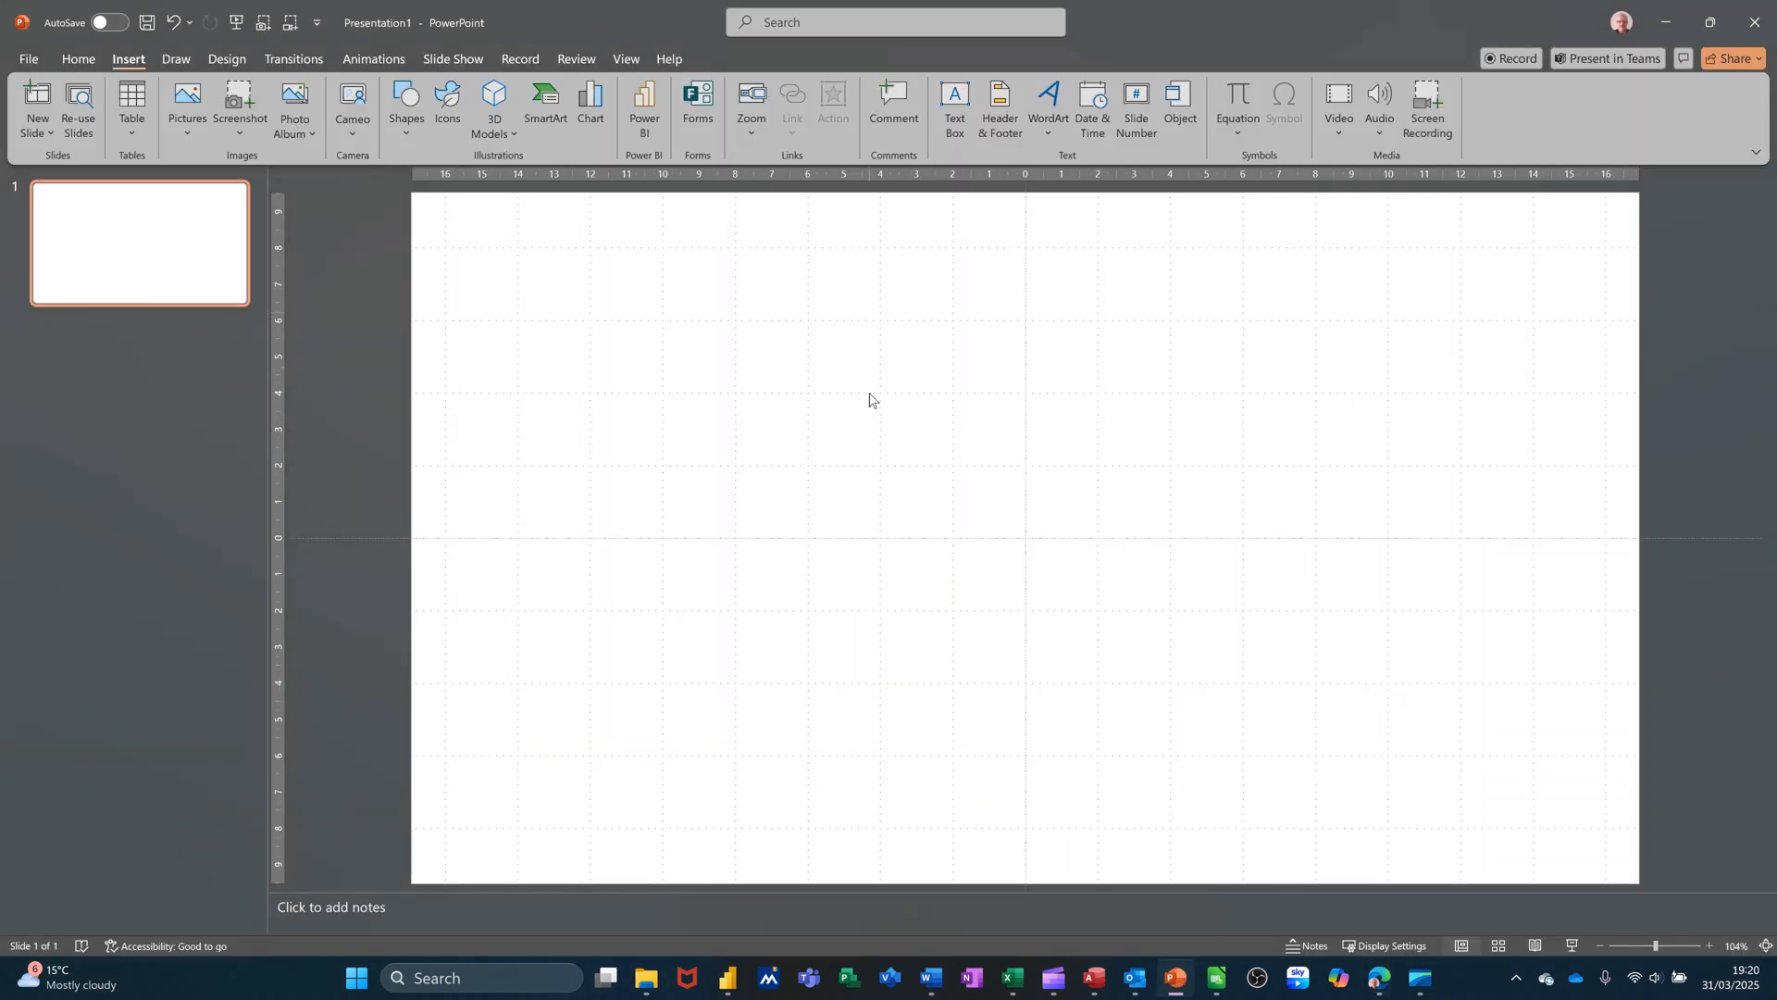
left_click(641, 105)
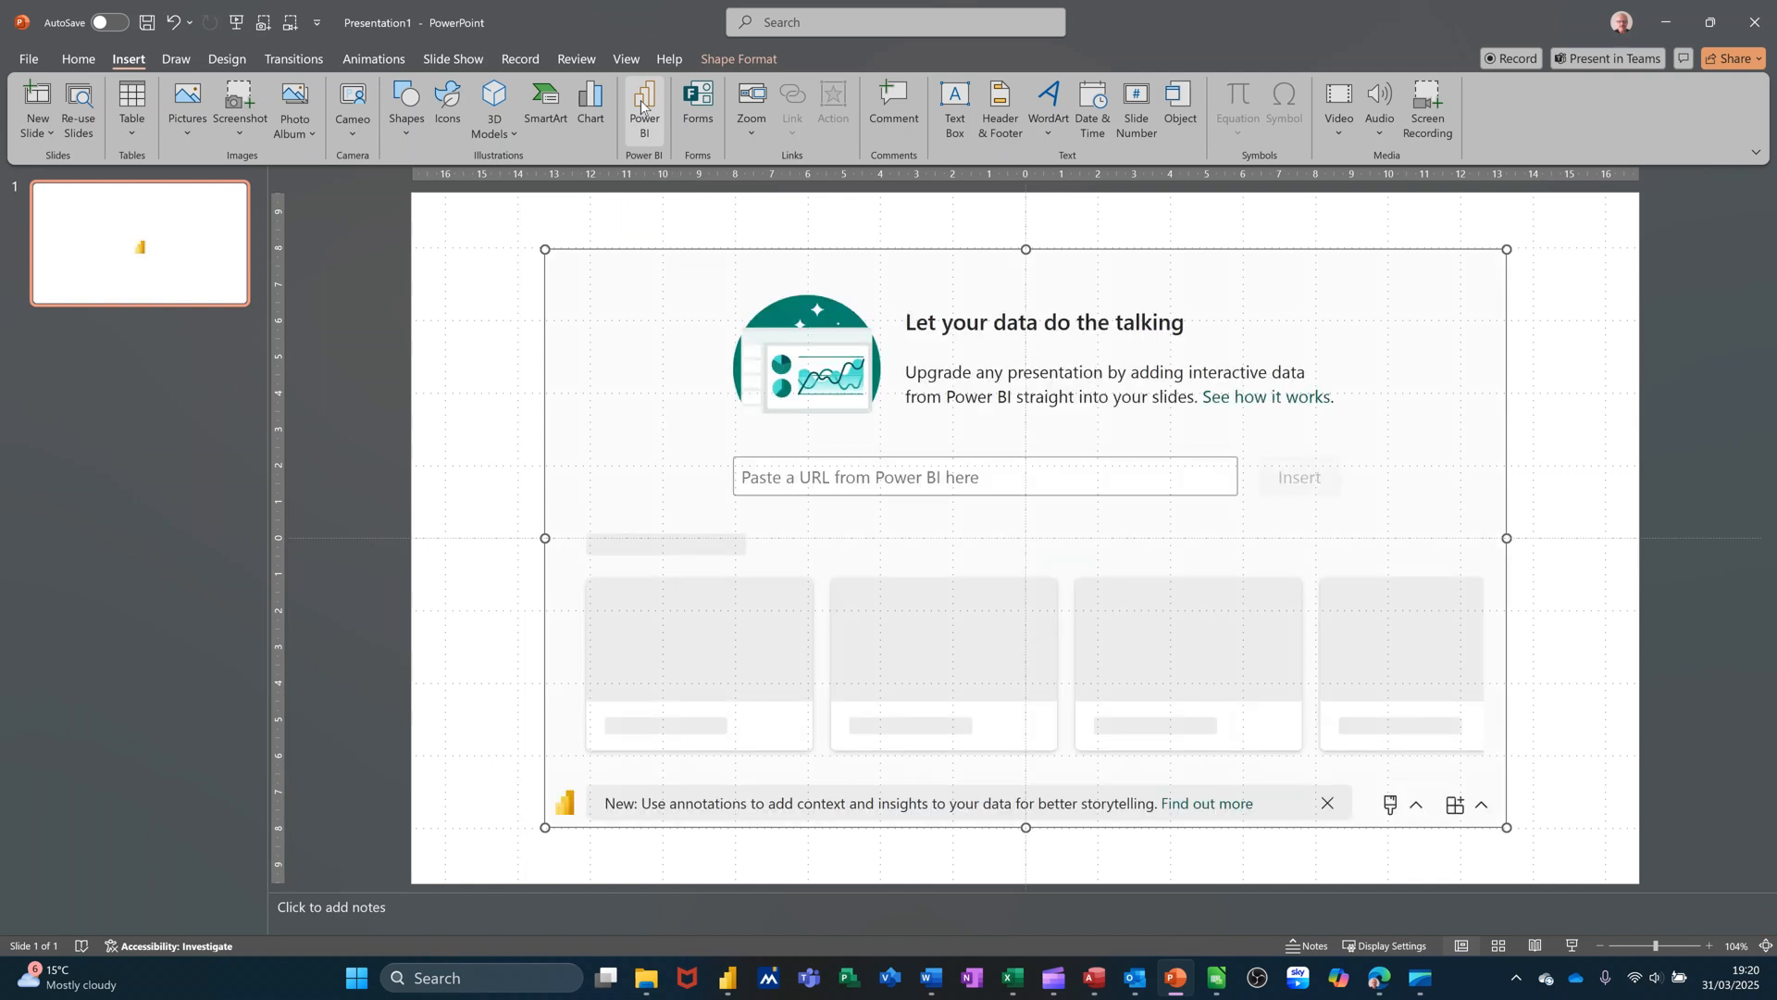
left_click(827, 468)
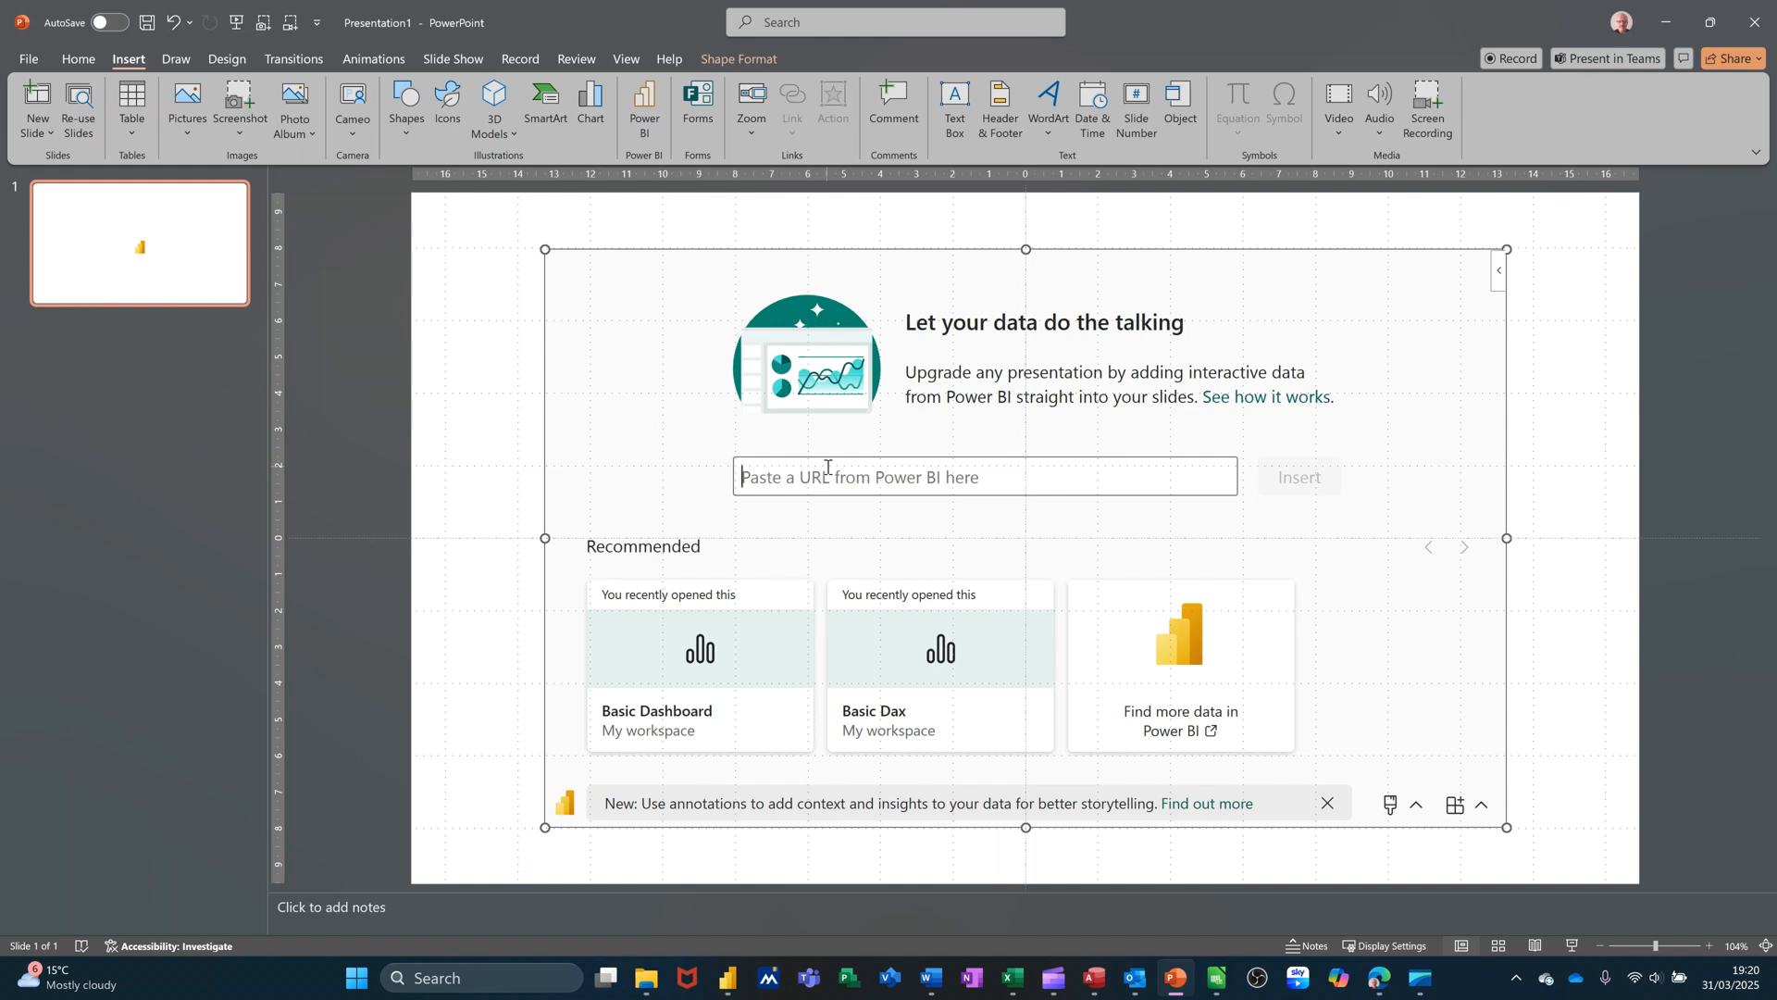
key("ctrl+v")
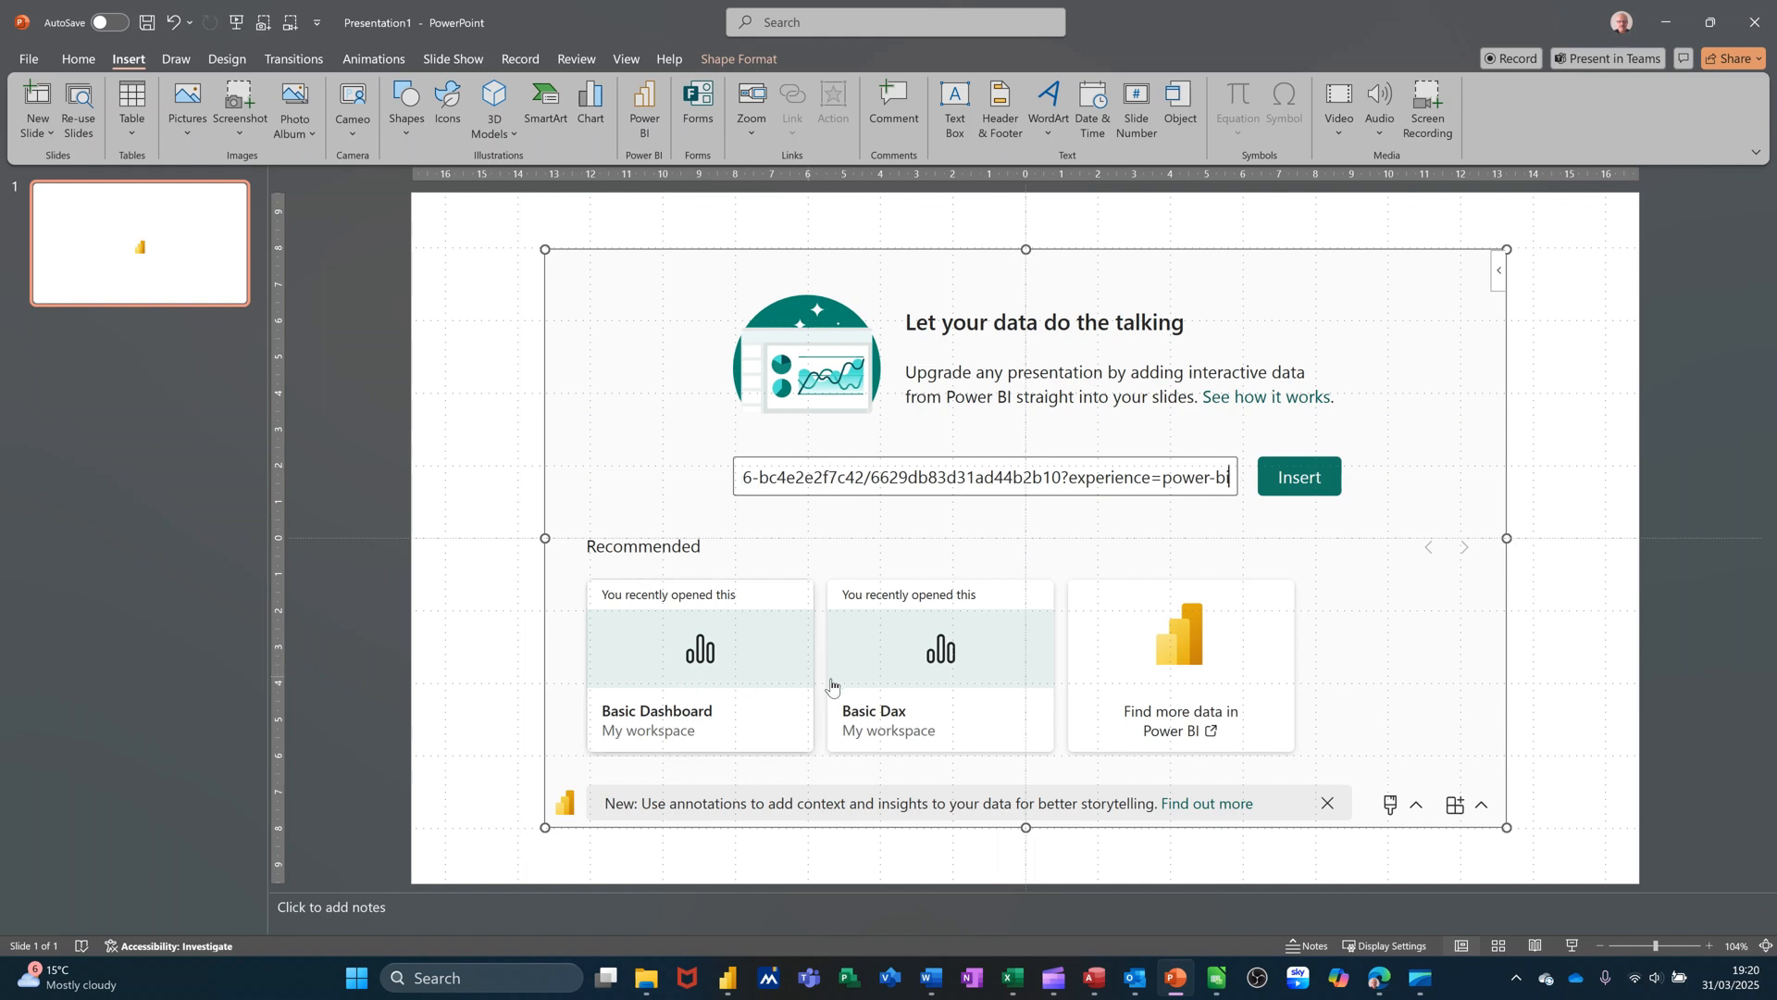
left_click(1297, 478)
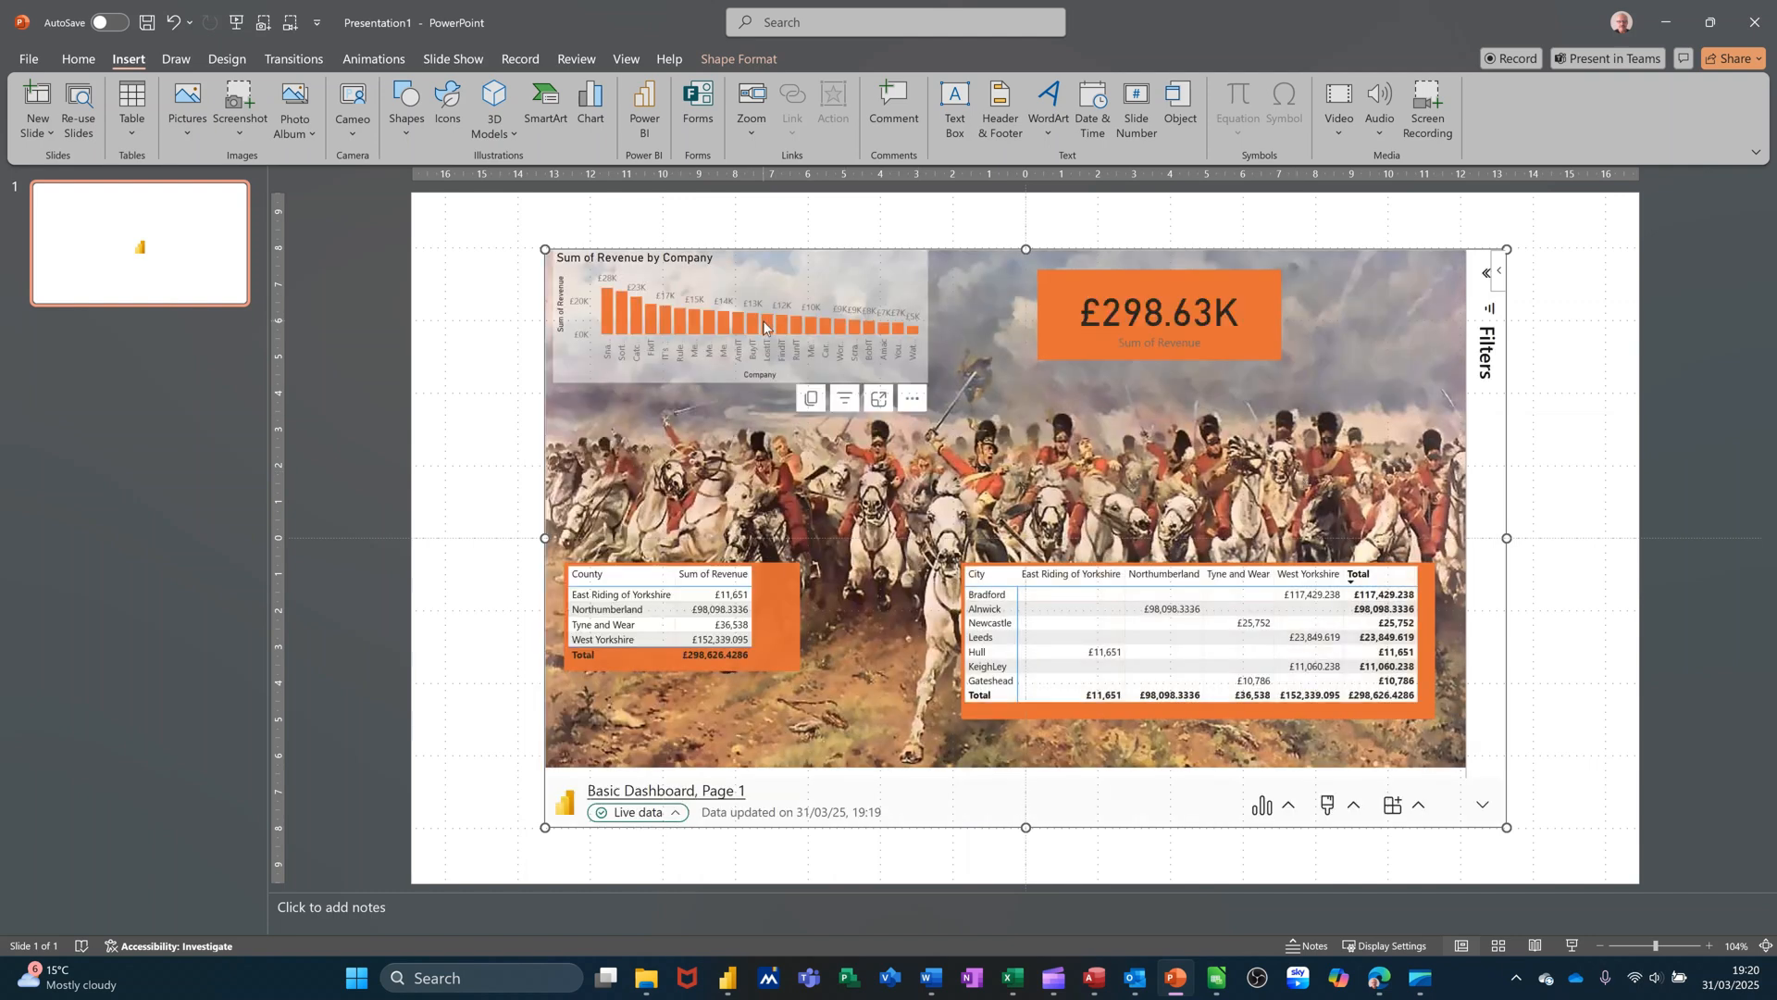
Test filtering by company bars in the embedded report, both on the slide and in the slide show, and end the show.
left_click(764, 326)
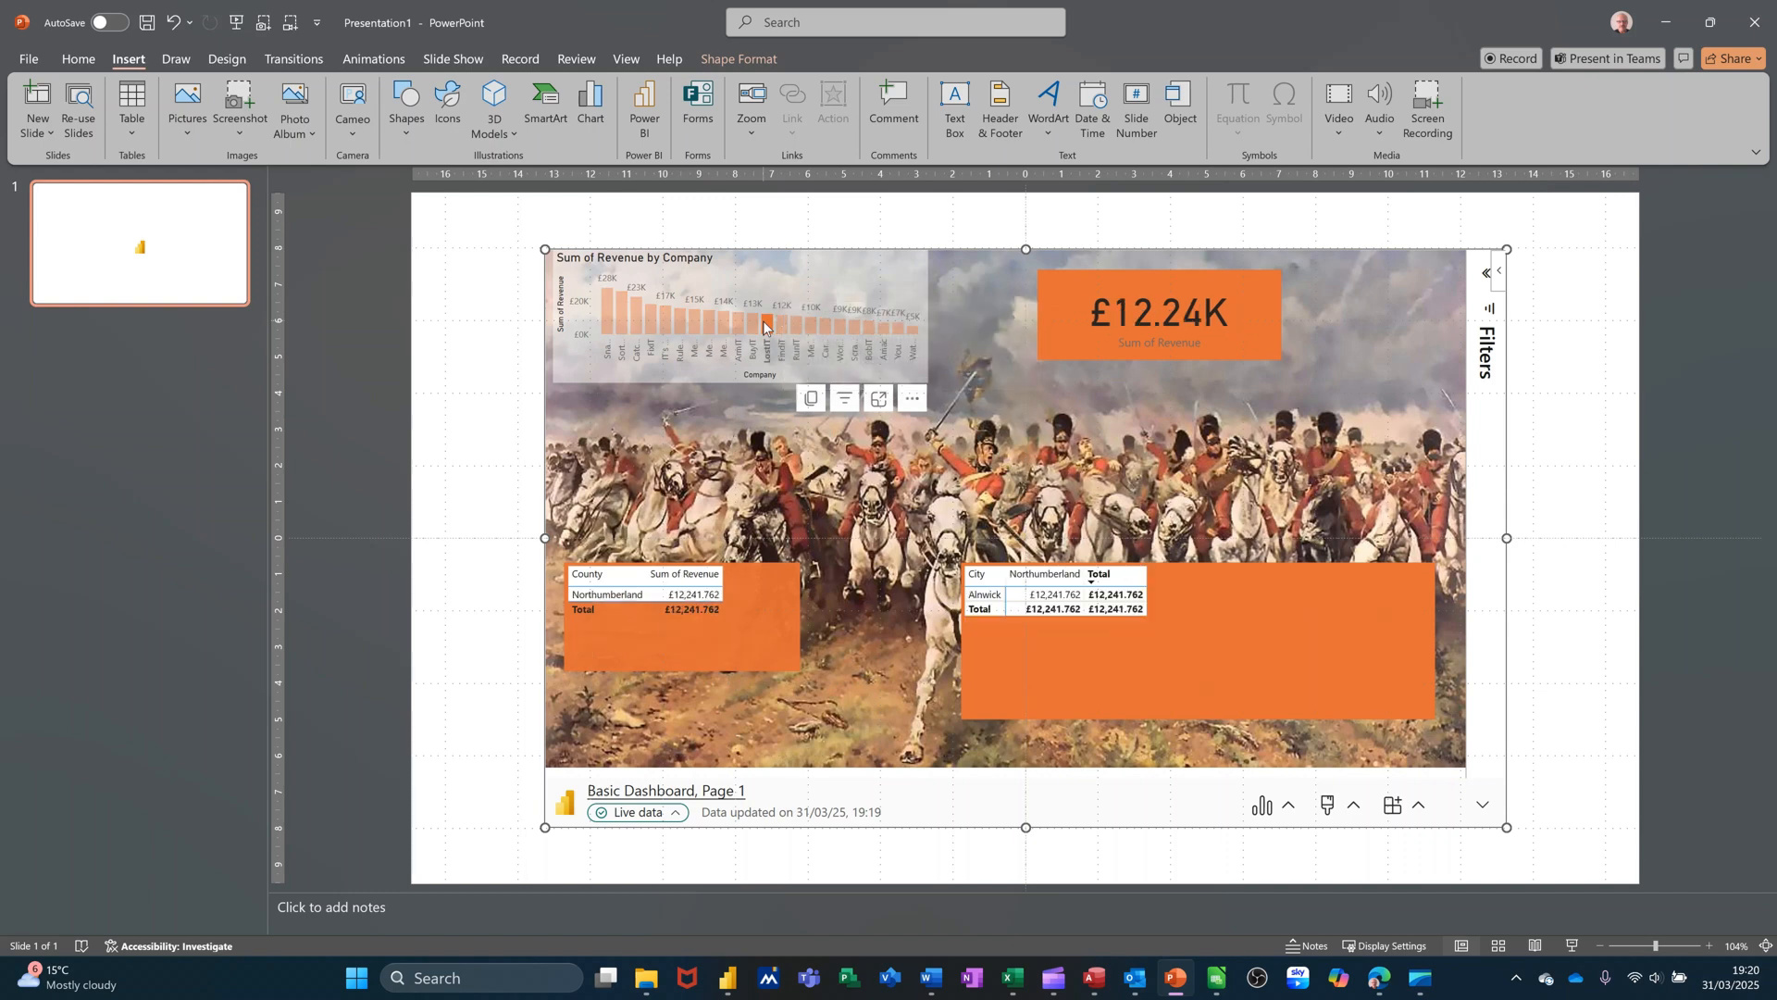
left_click(763, 326)
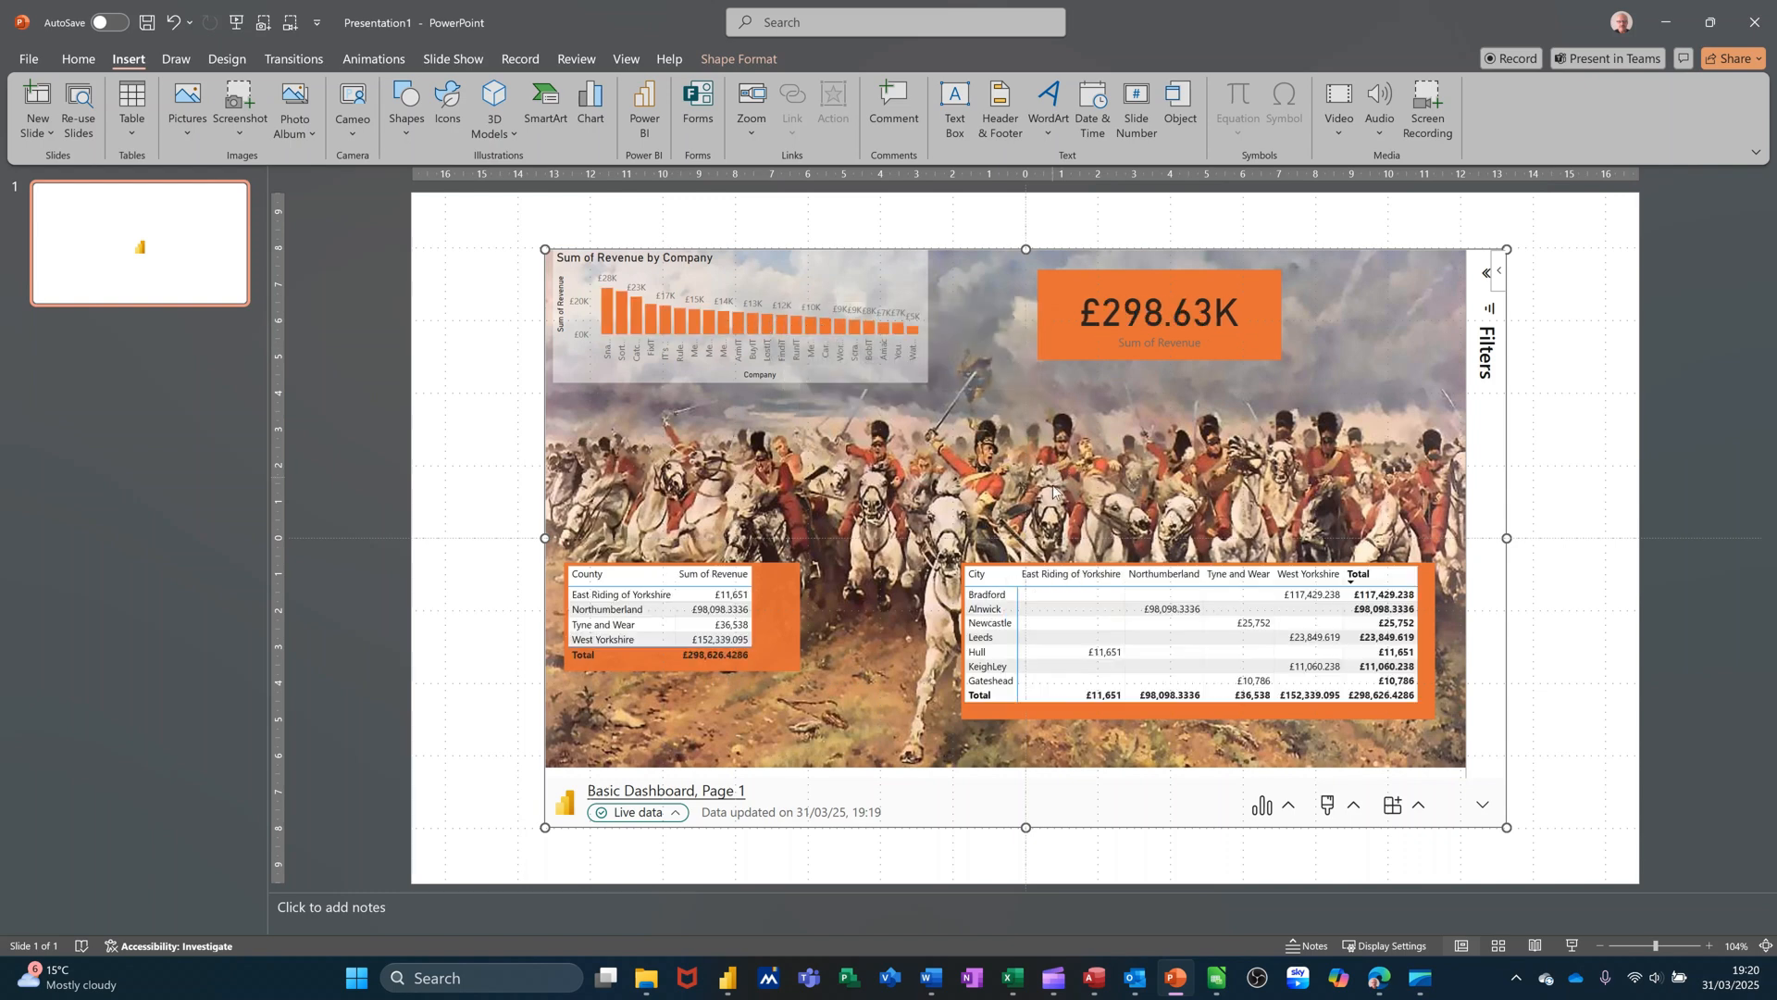
left_click(1572, 947)
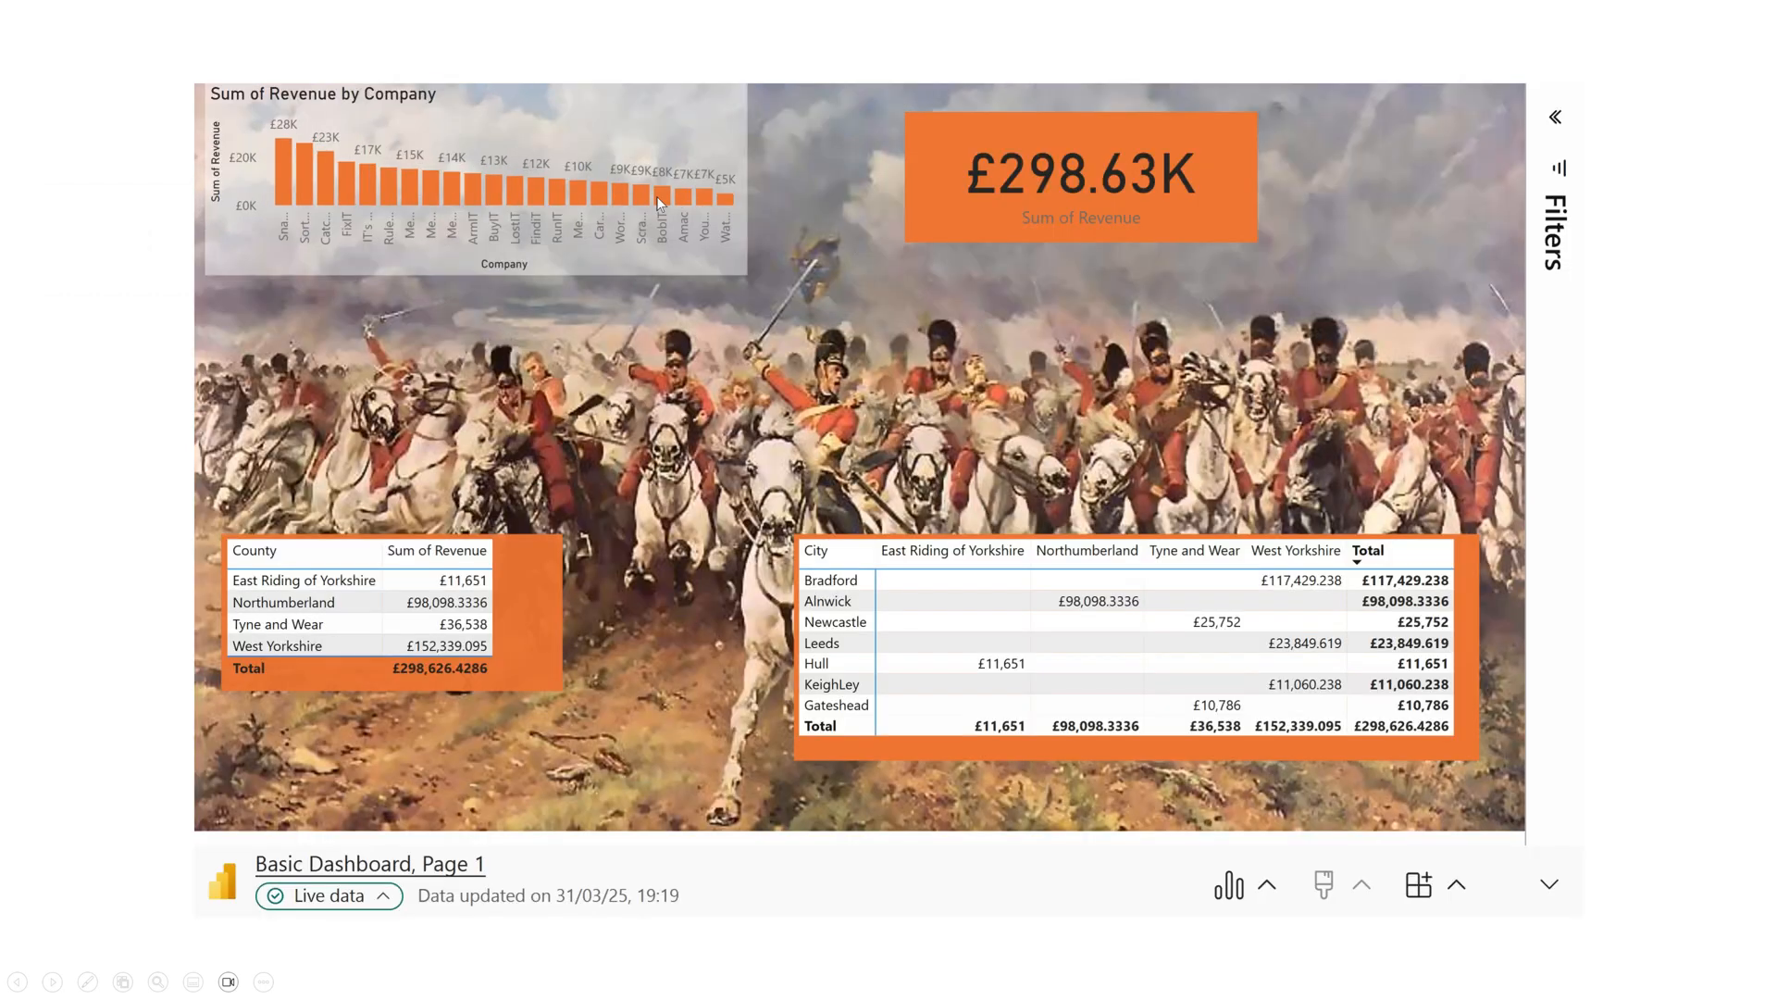
left_click(657, 197)
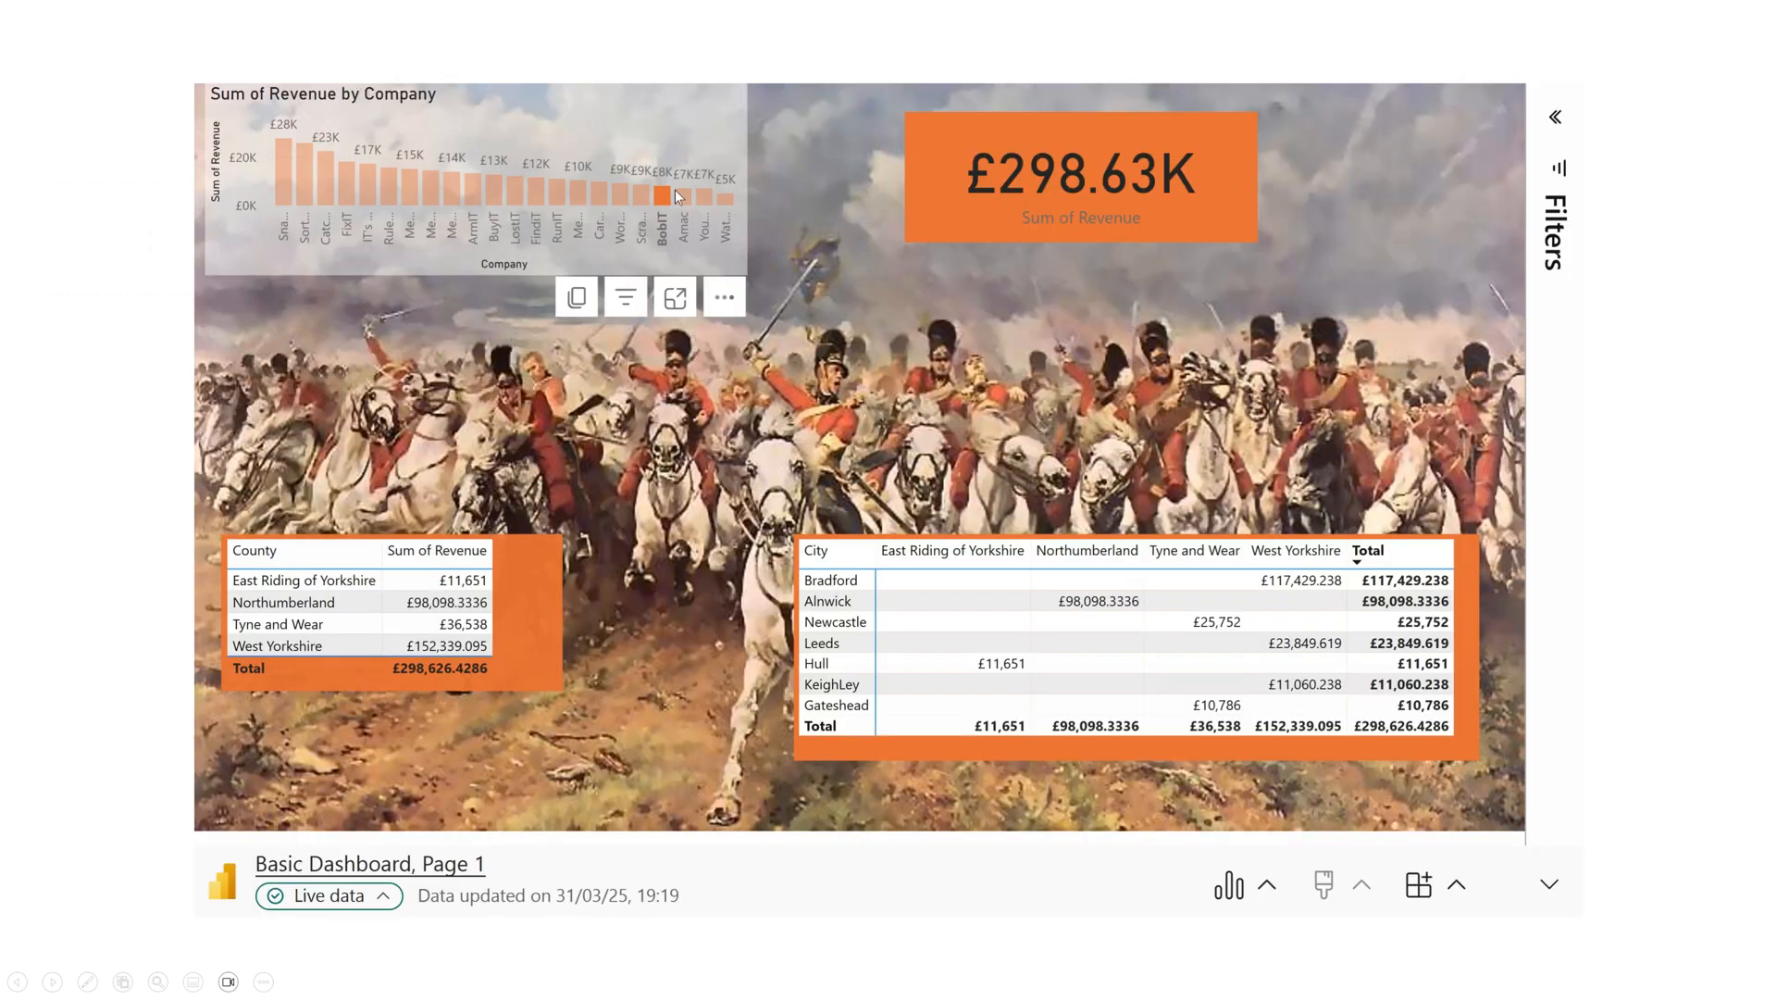
left_click(537, 186)
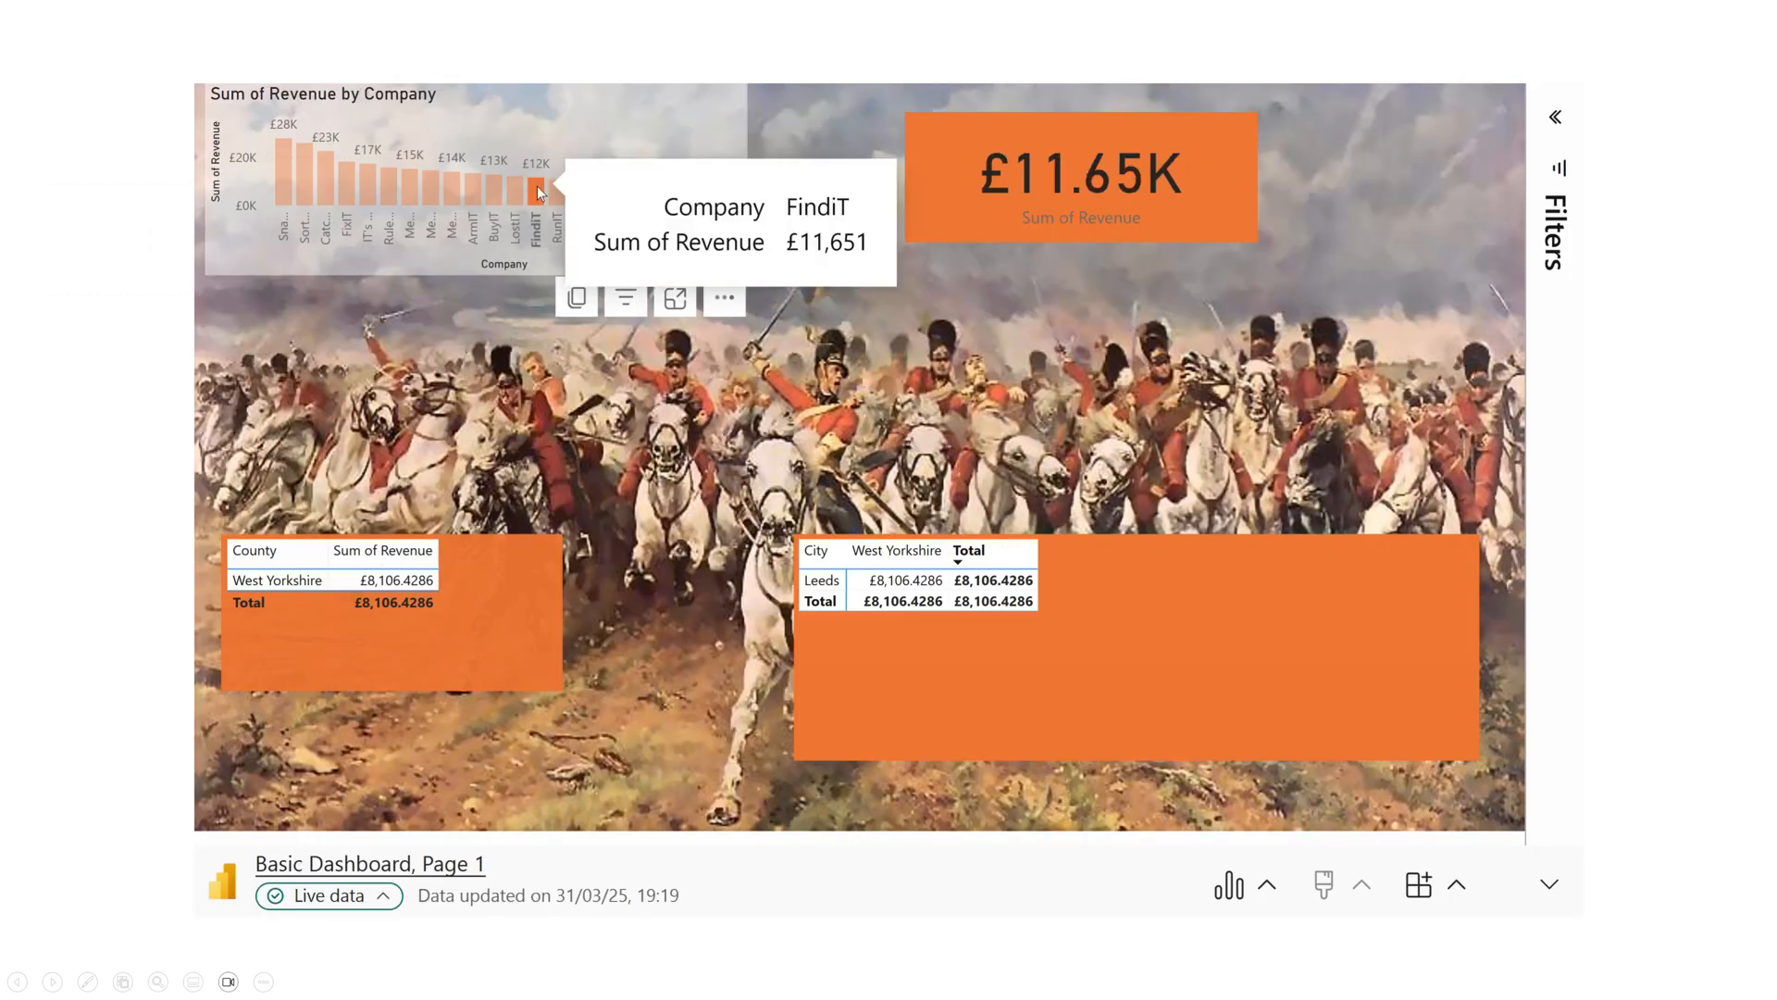
left_click(427, 185)
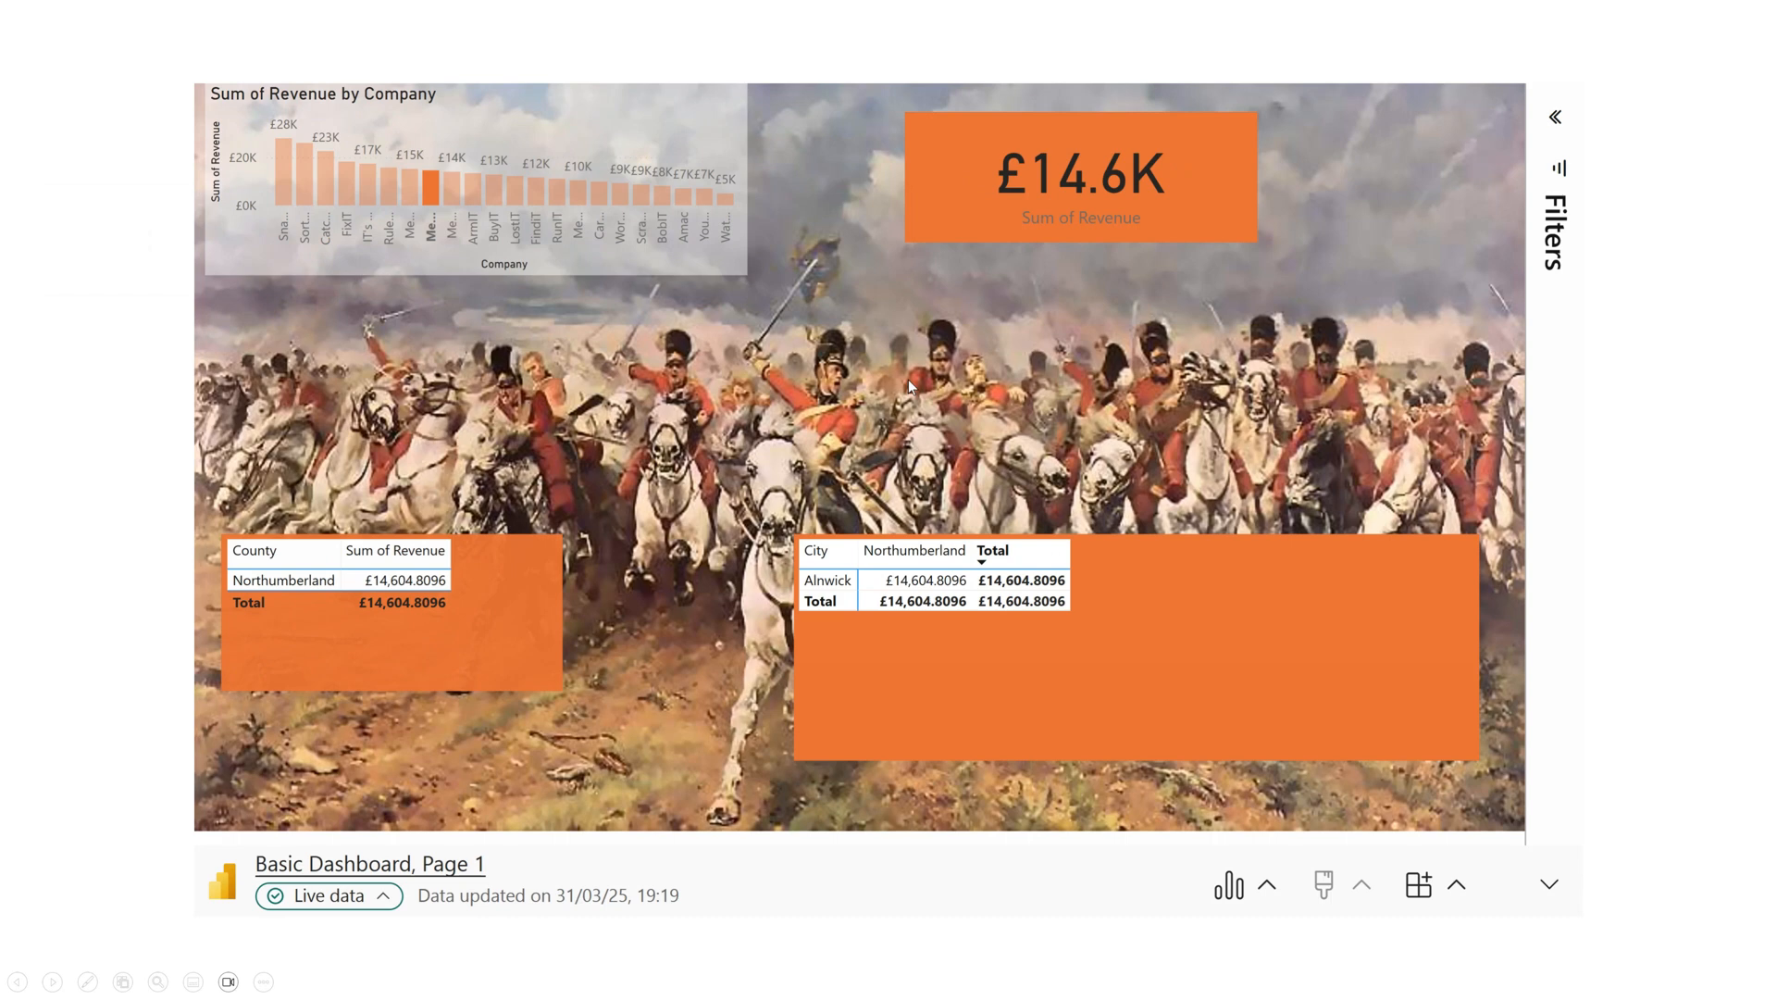
left_click(1631, 470)
left_click(1631, 473)
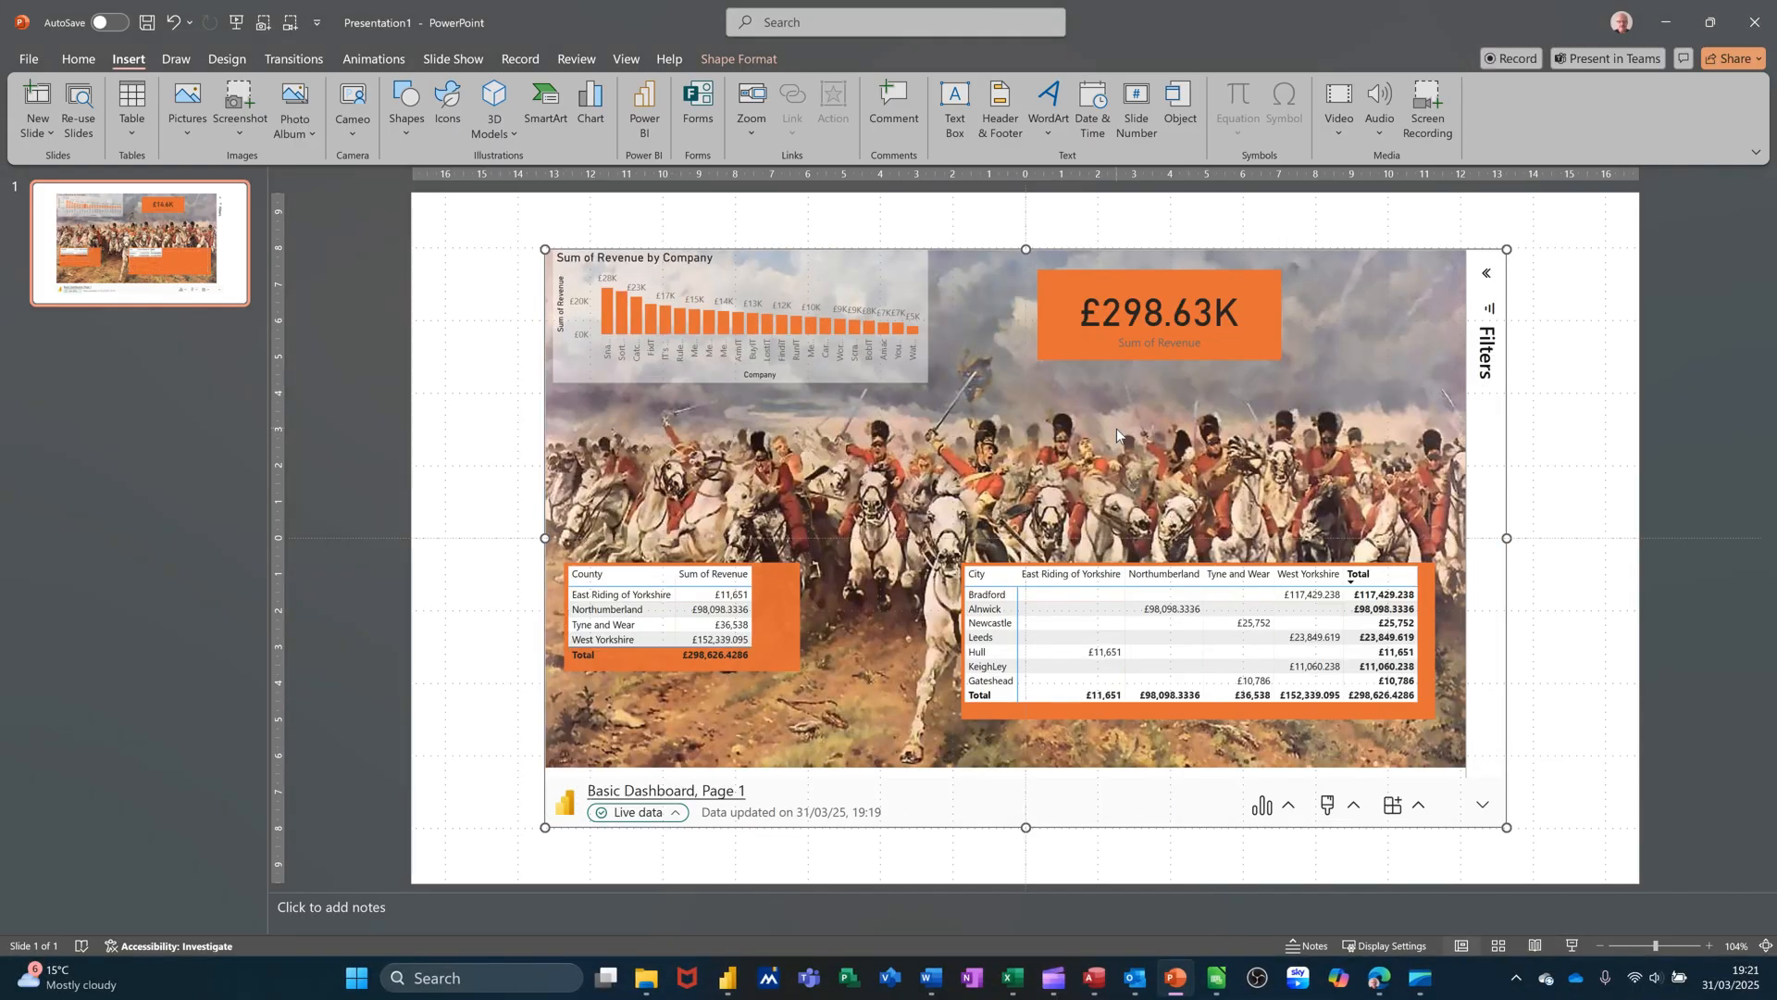
Switch to Basic Dashboard in Power BI Desktop and export the city-by-county revenue matrix as CSV file data1 on the Desktop.
left_click(721, 978)
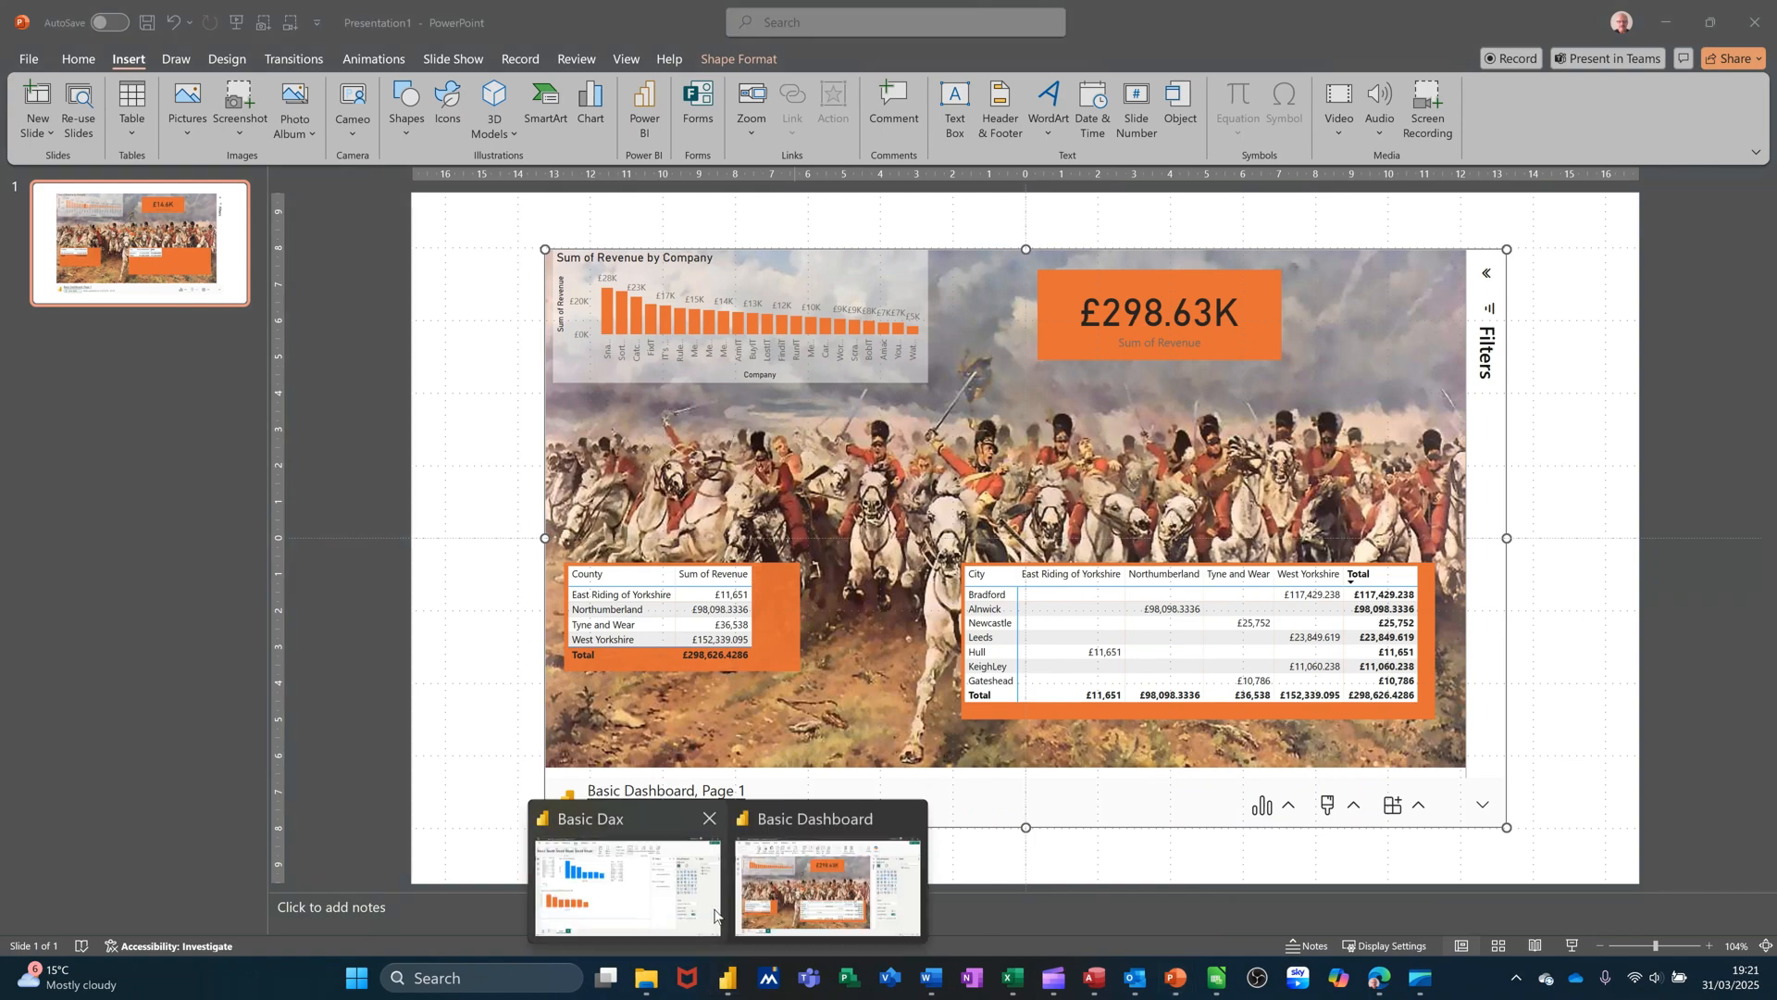
left_click(752, 907)
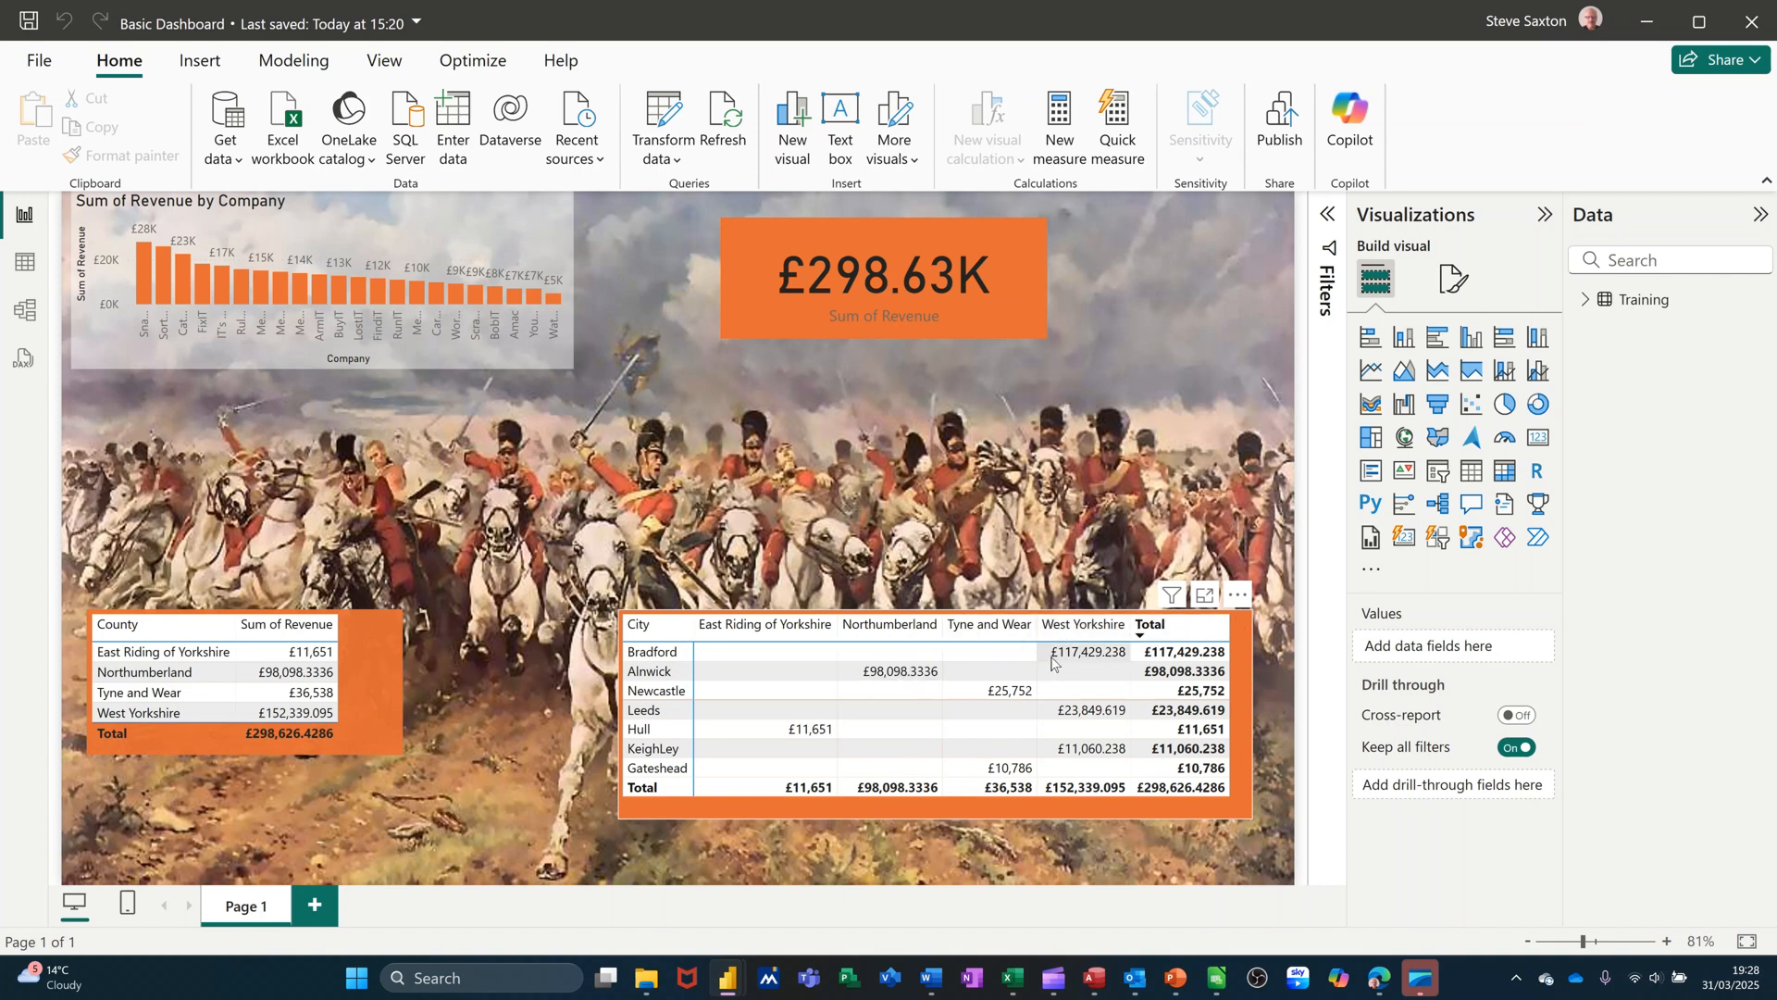
left_click(1241, 599)
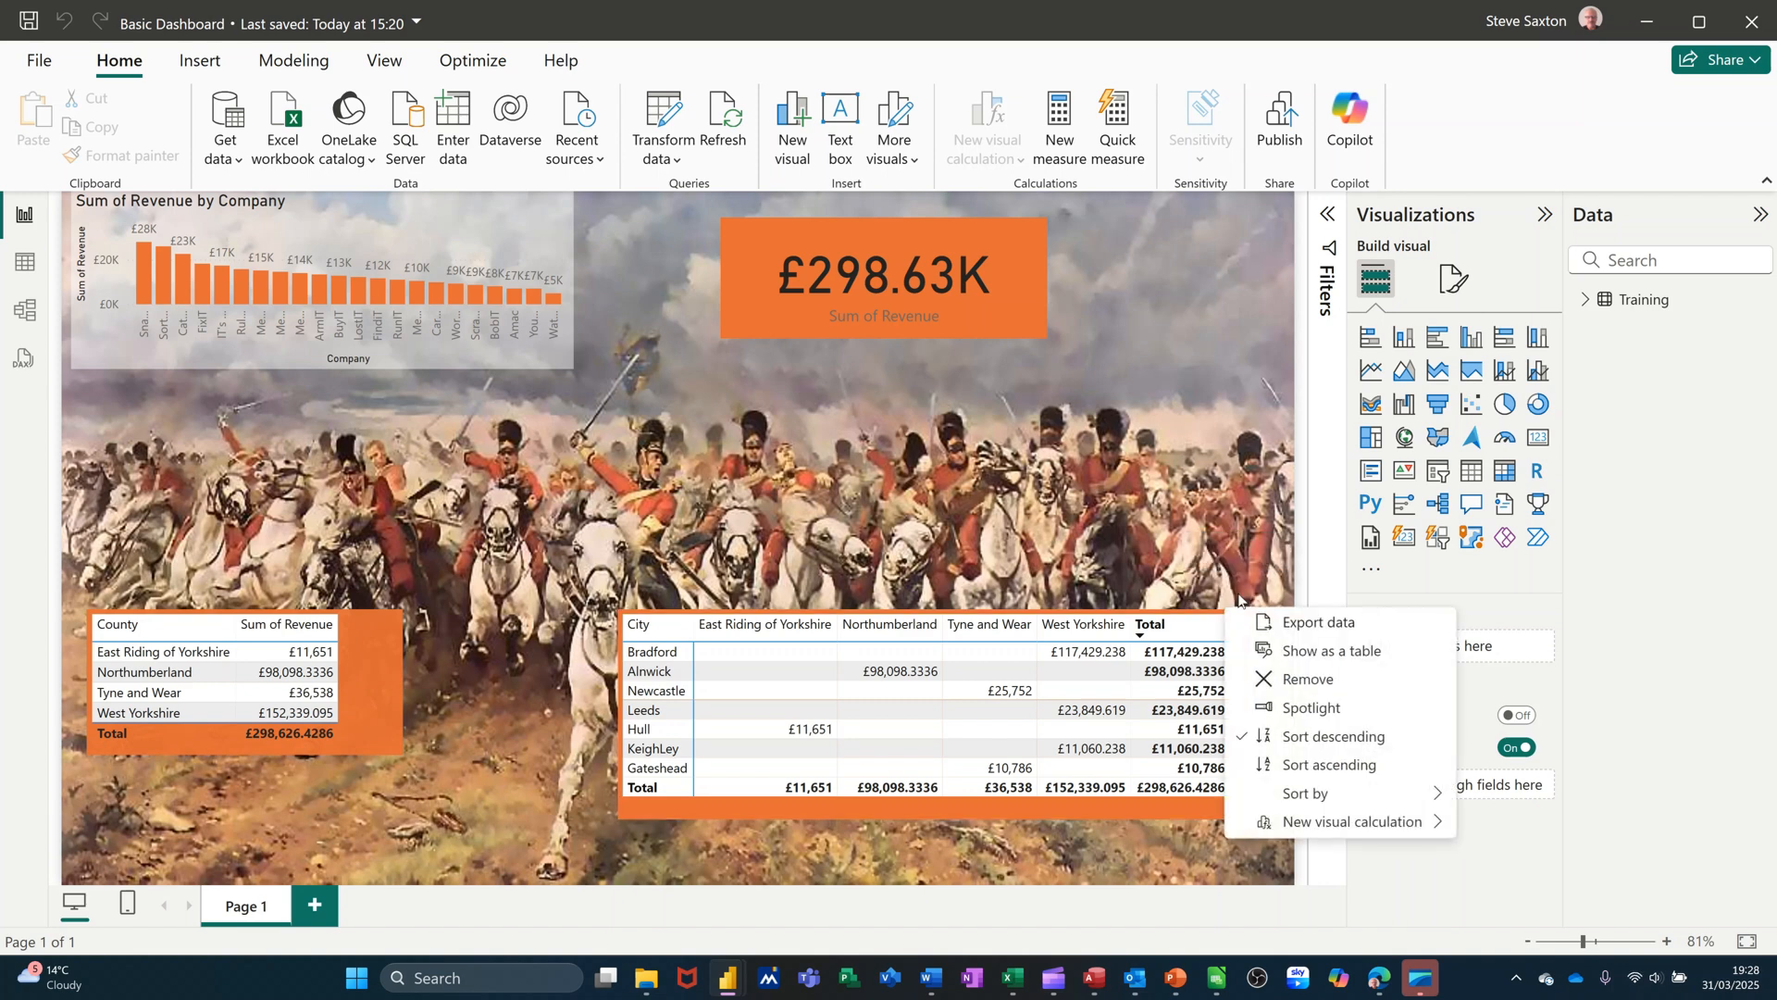
left_click(1301, 629)
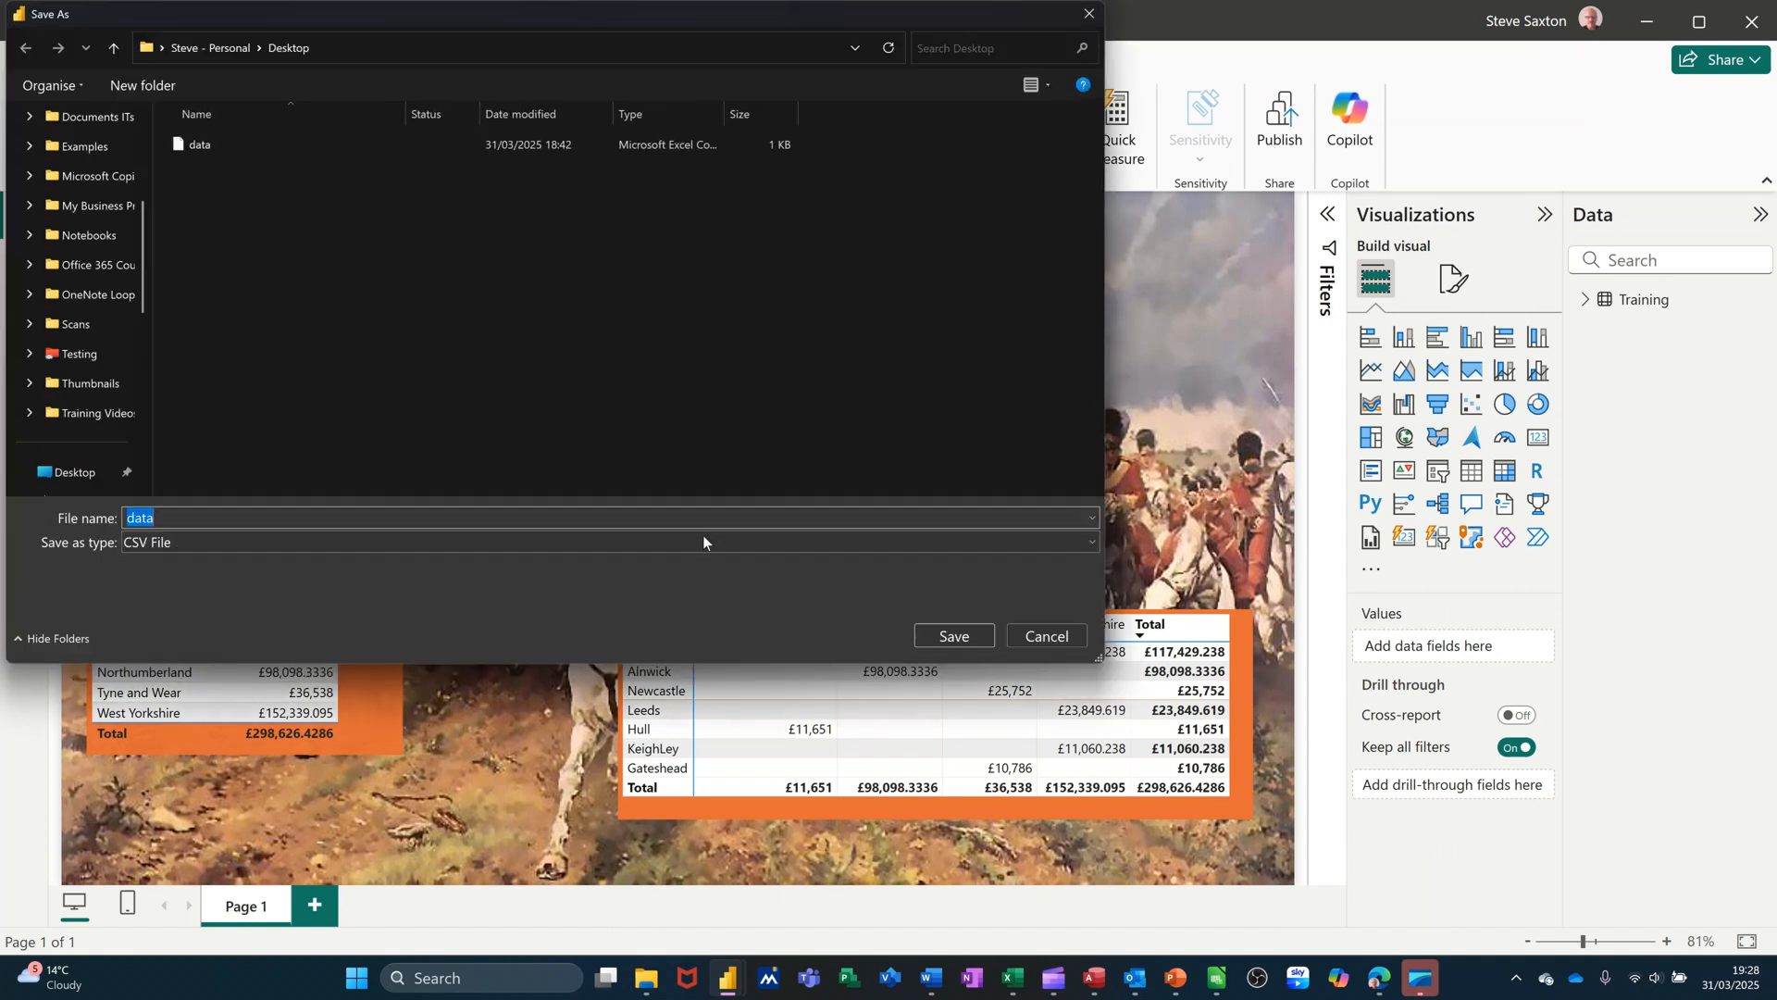
left_click(189, 522)
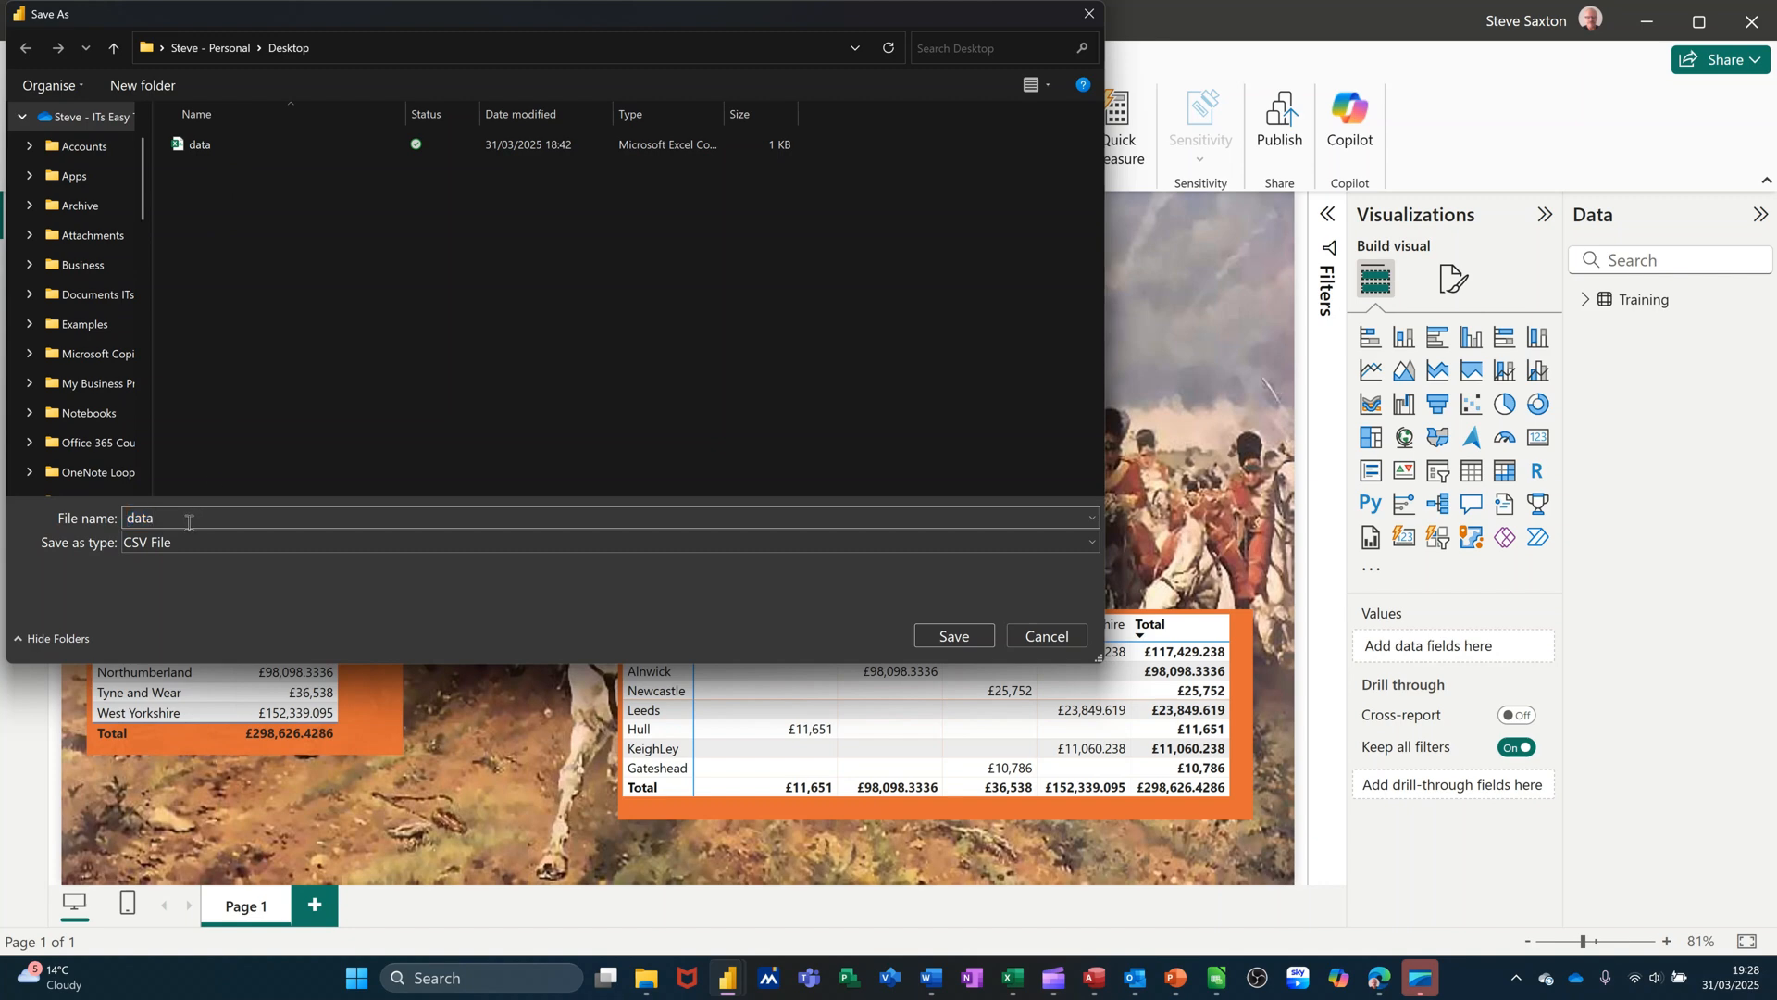
type("1")
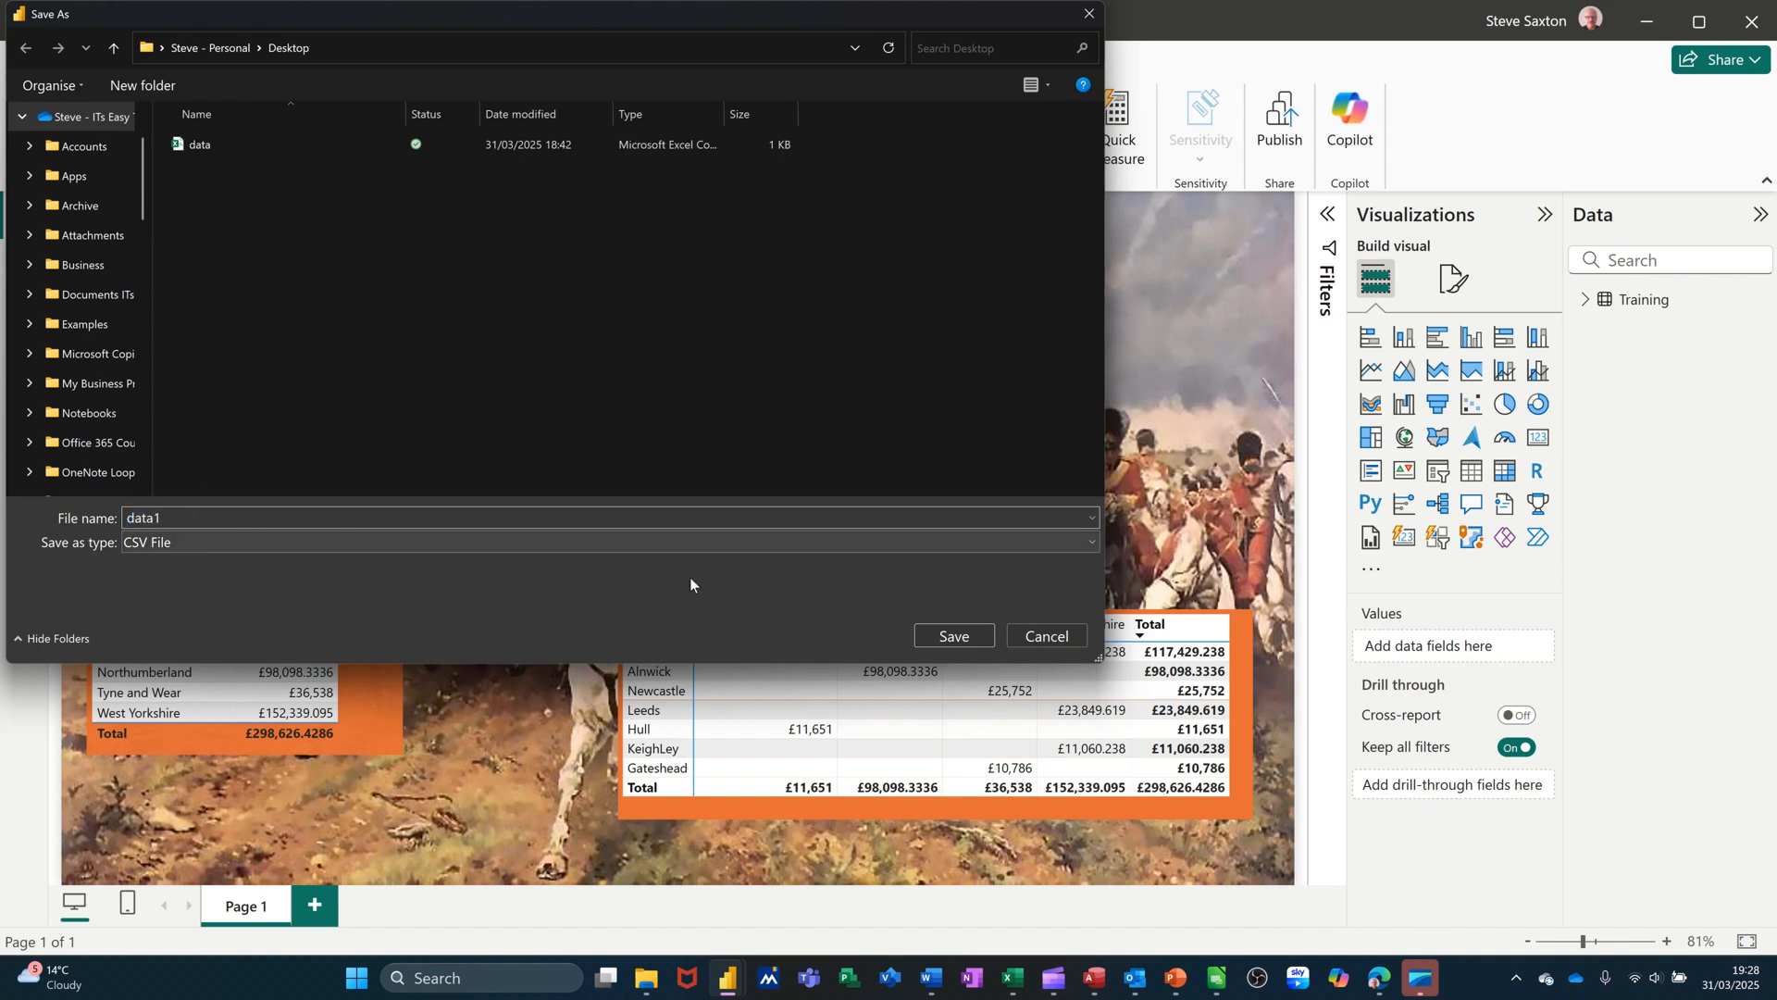
left_click(863, 542)
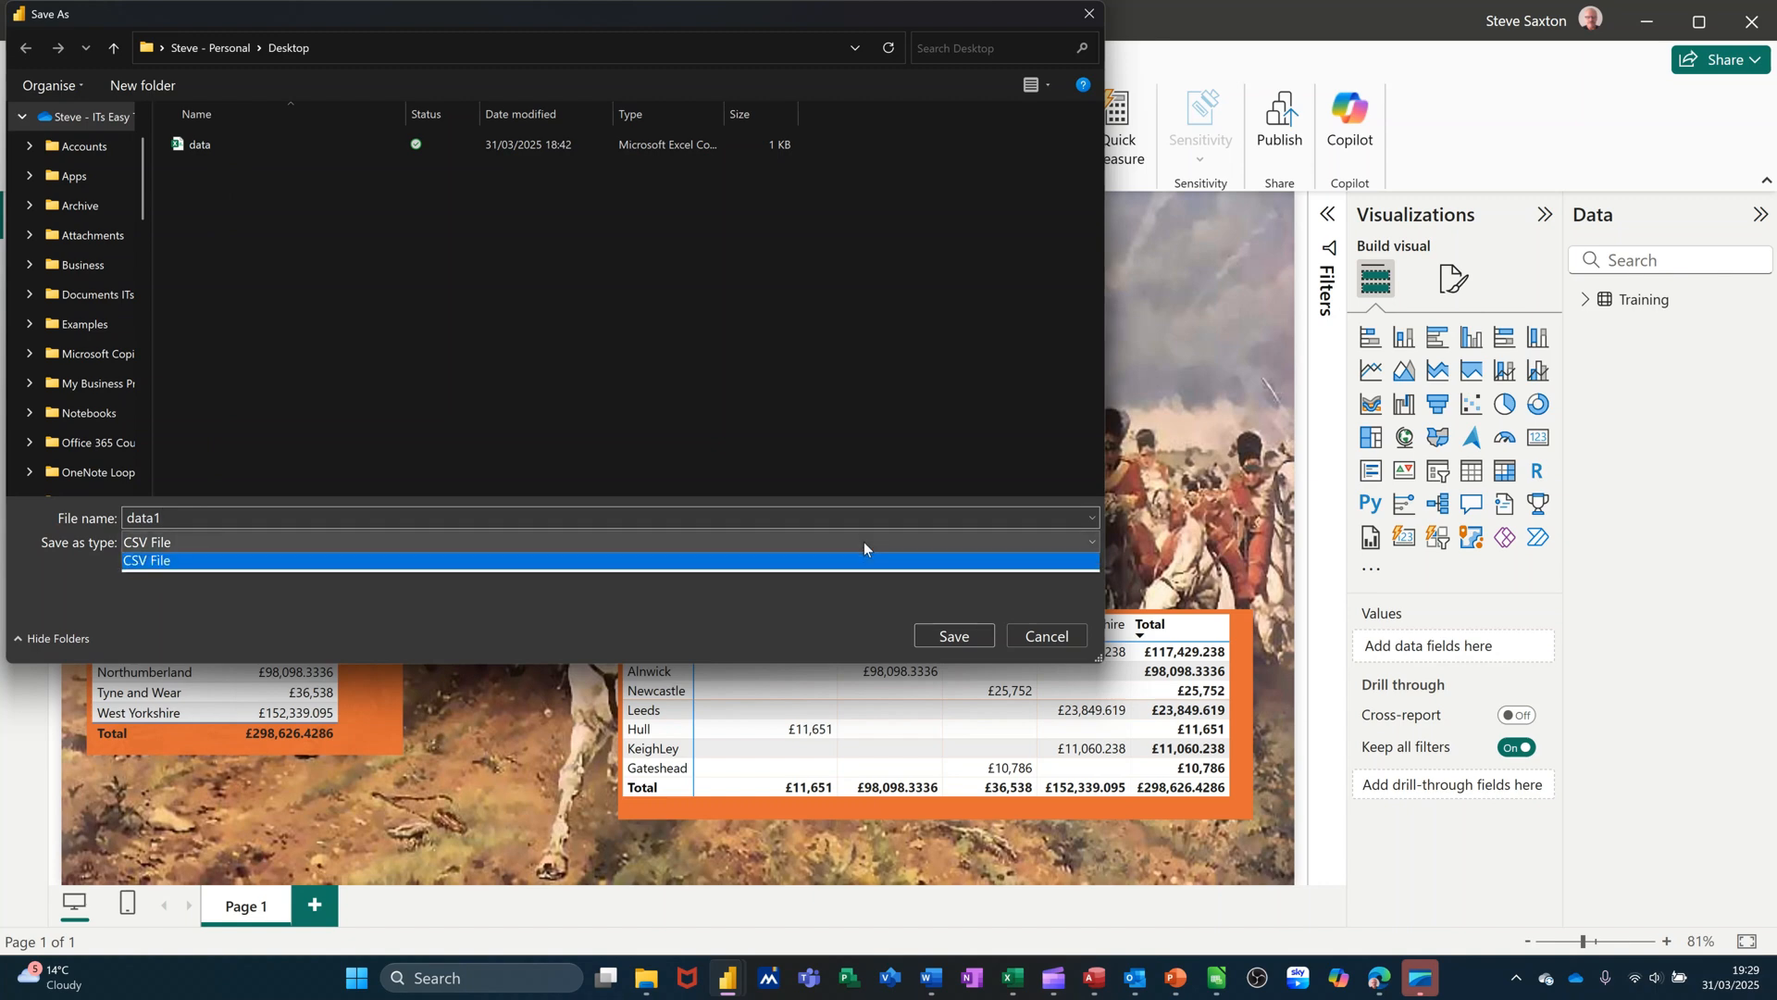
left_click(864, 541)
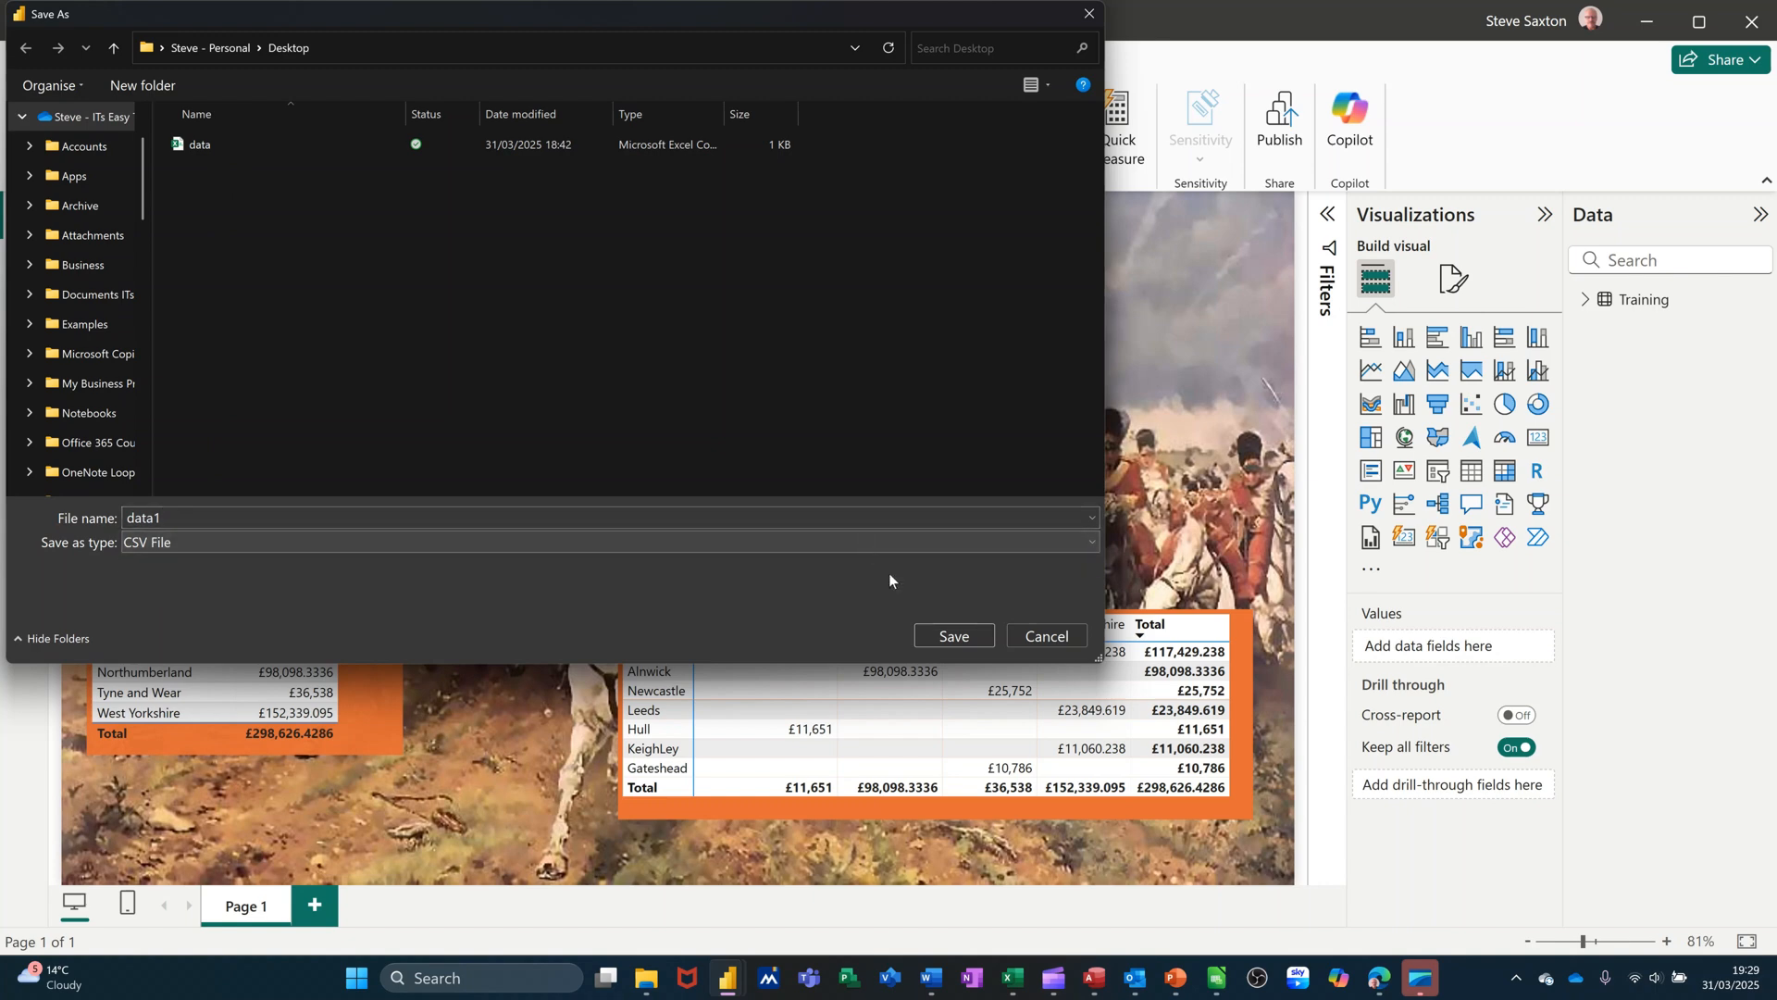
left_click(951, 637)
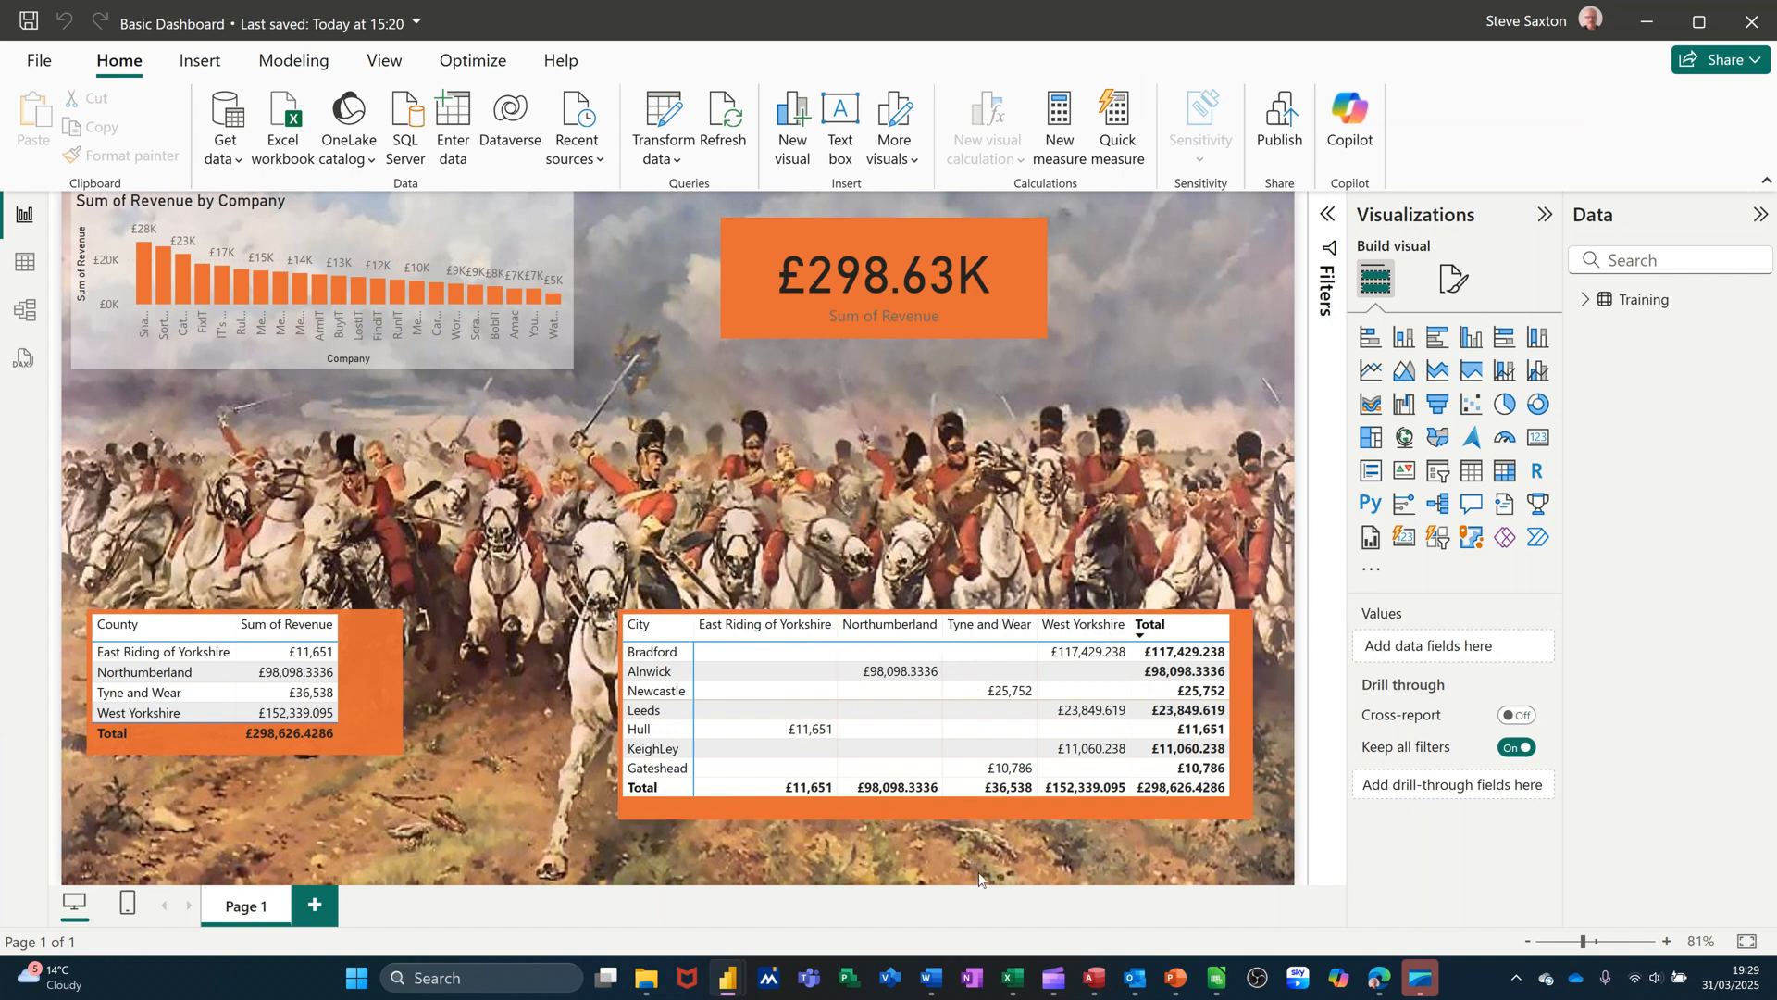
Switch to Excel, open data1 from the Desktop with the default text import settings, and fit column A's width to its contents.
left_click(1013, 978)
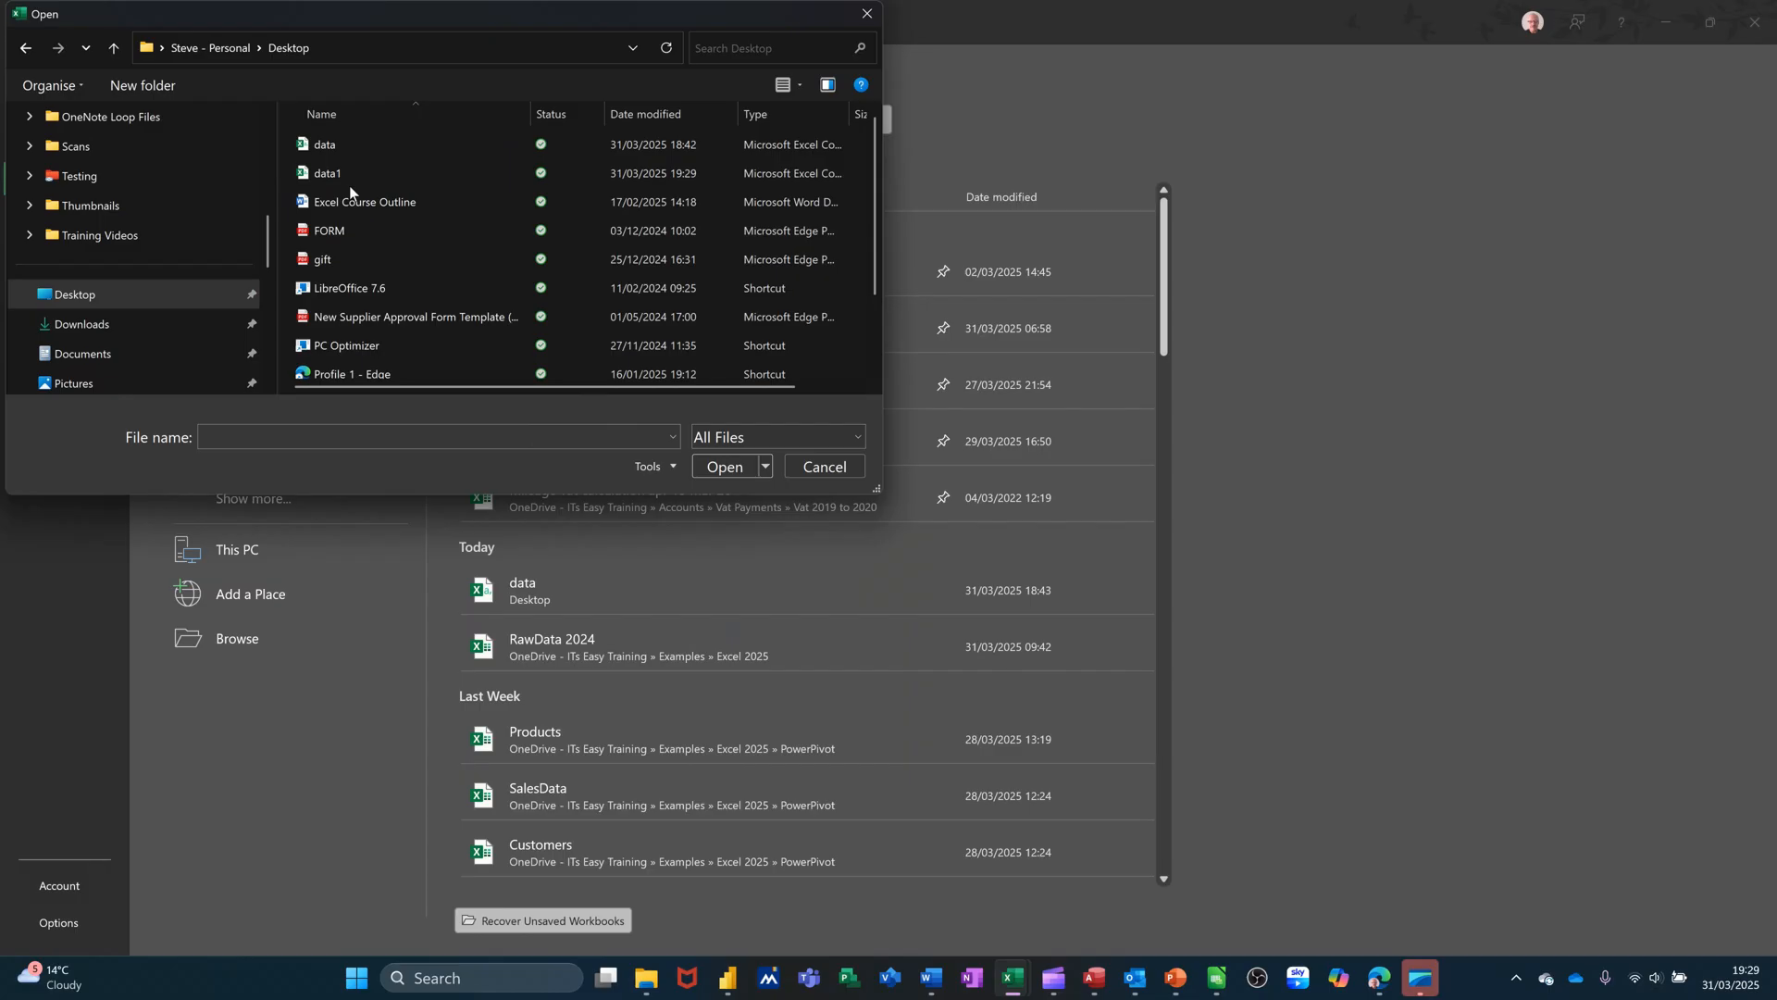
double_click(330, 174)
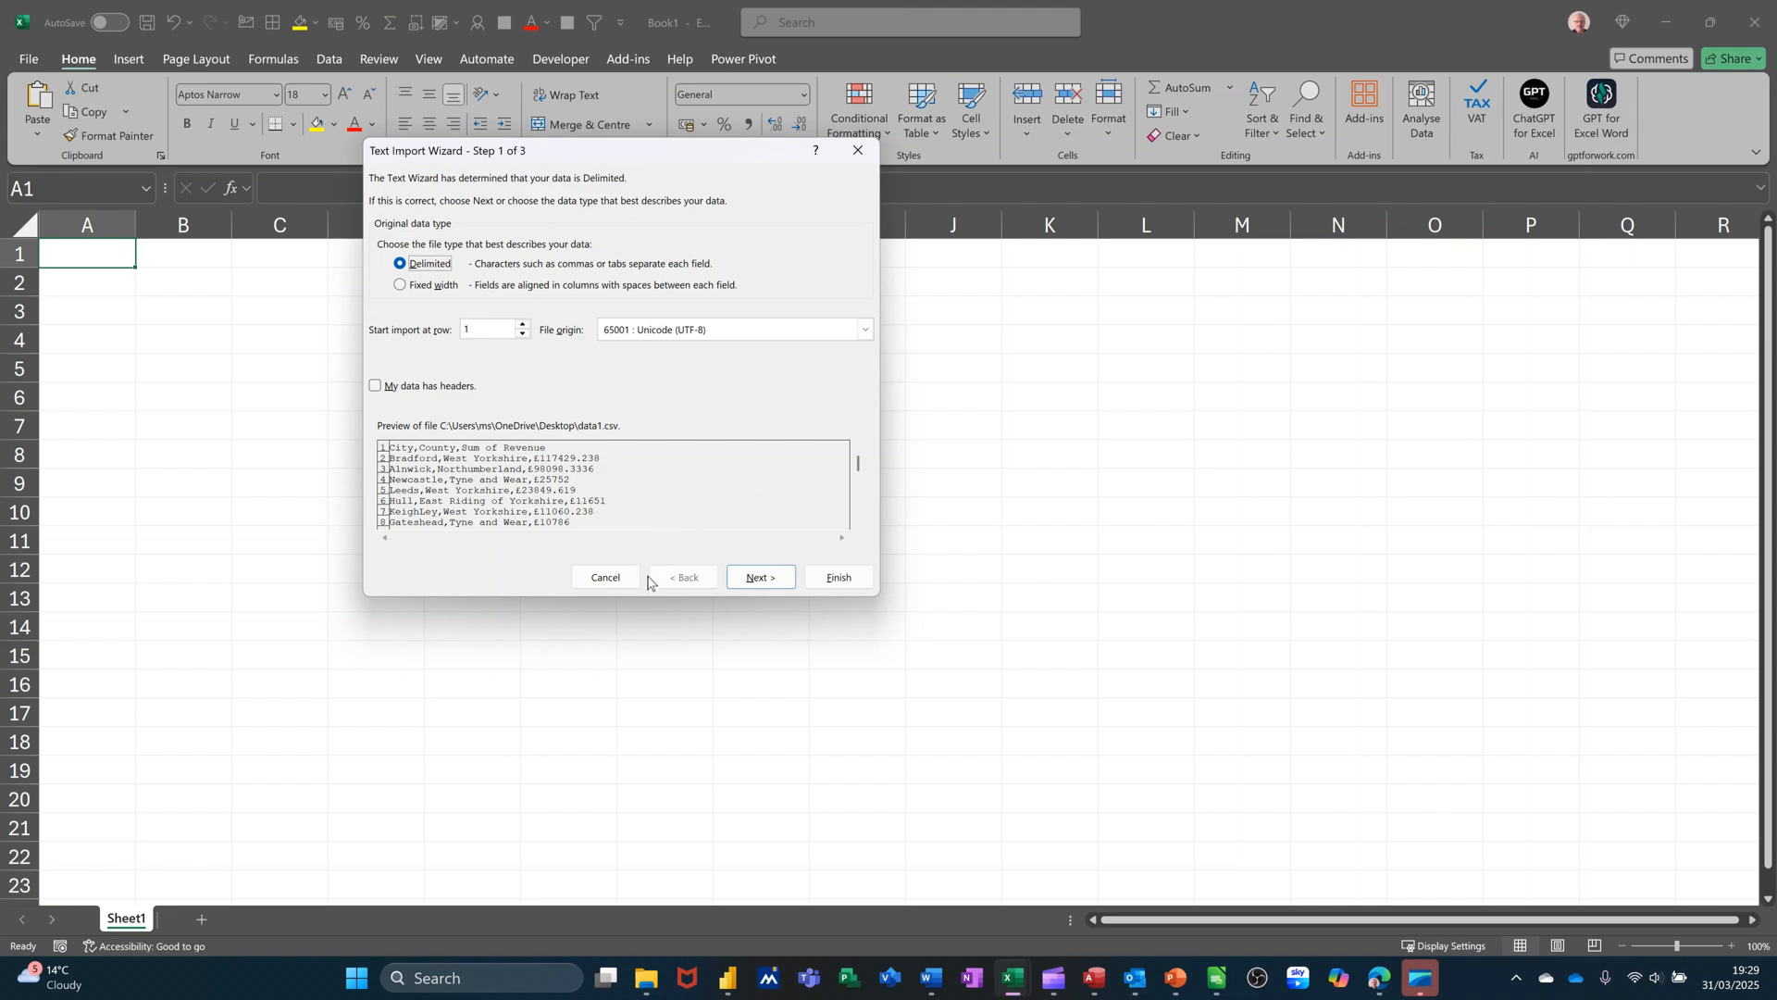
left_click(836, 578)
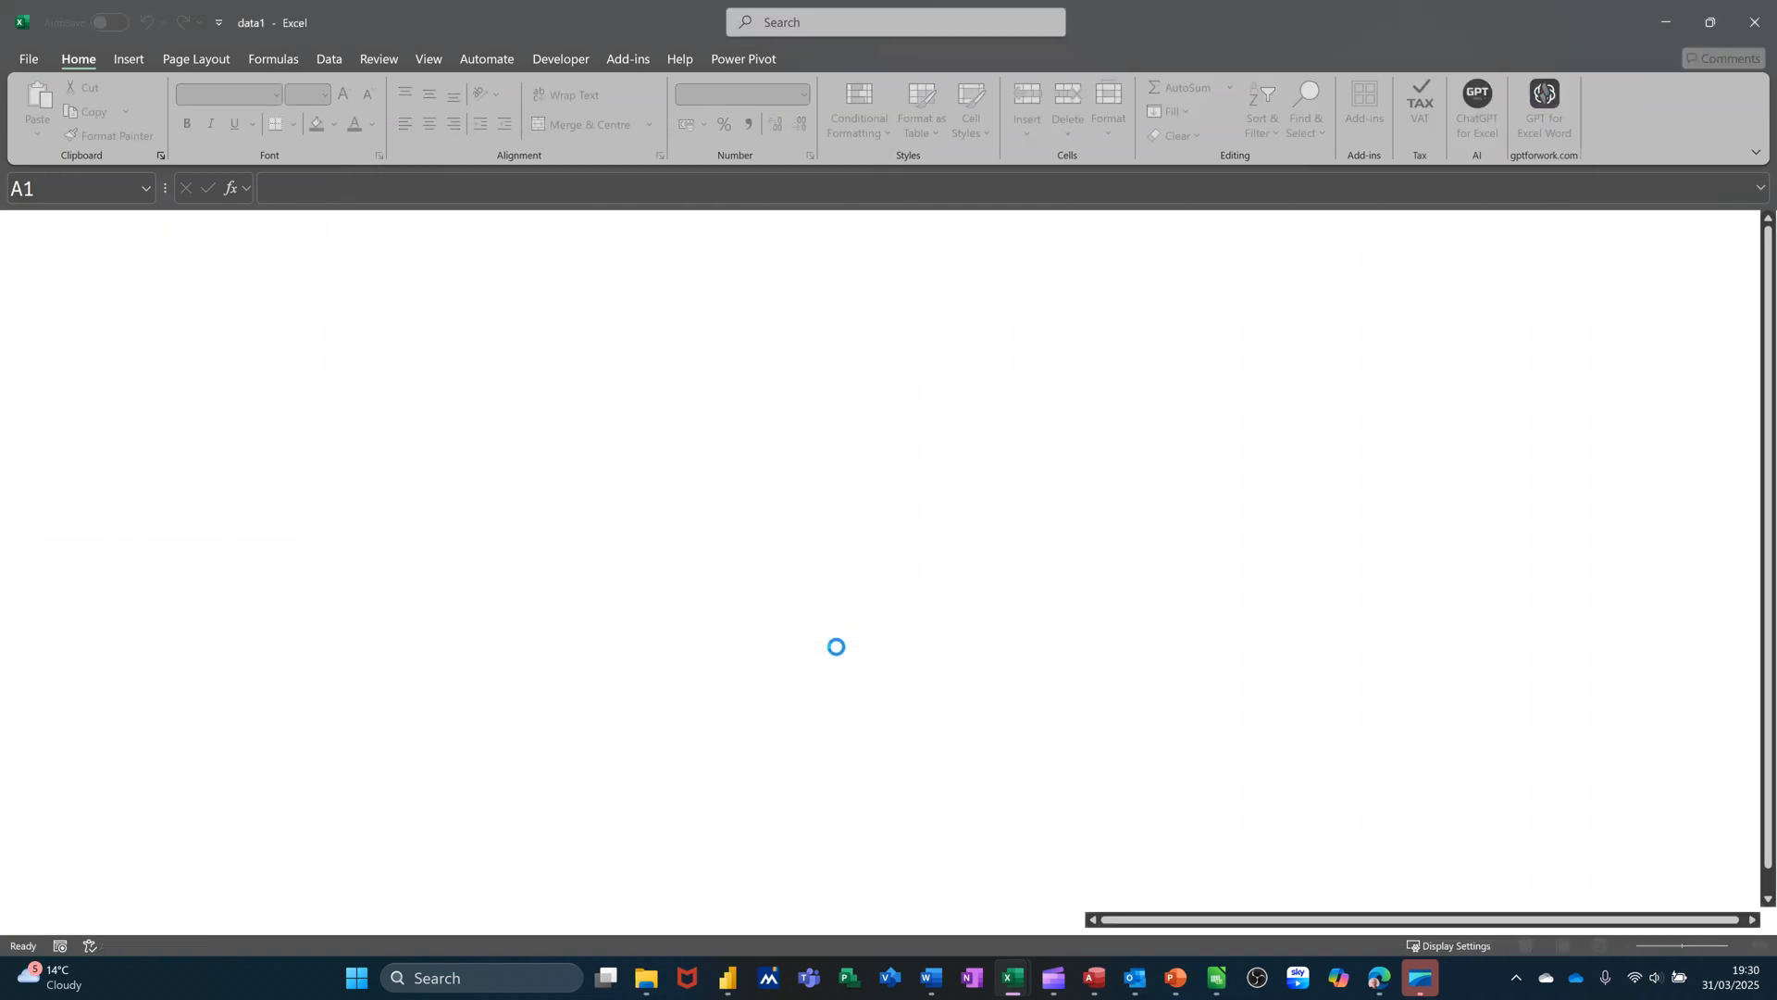
left_click(190, 285)
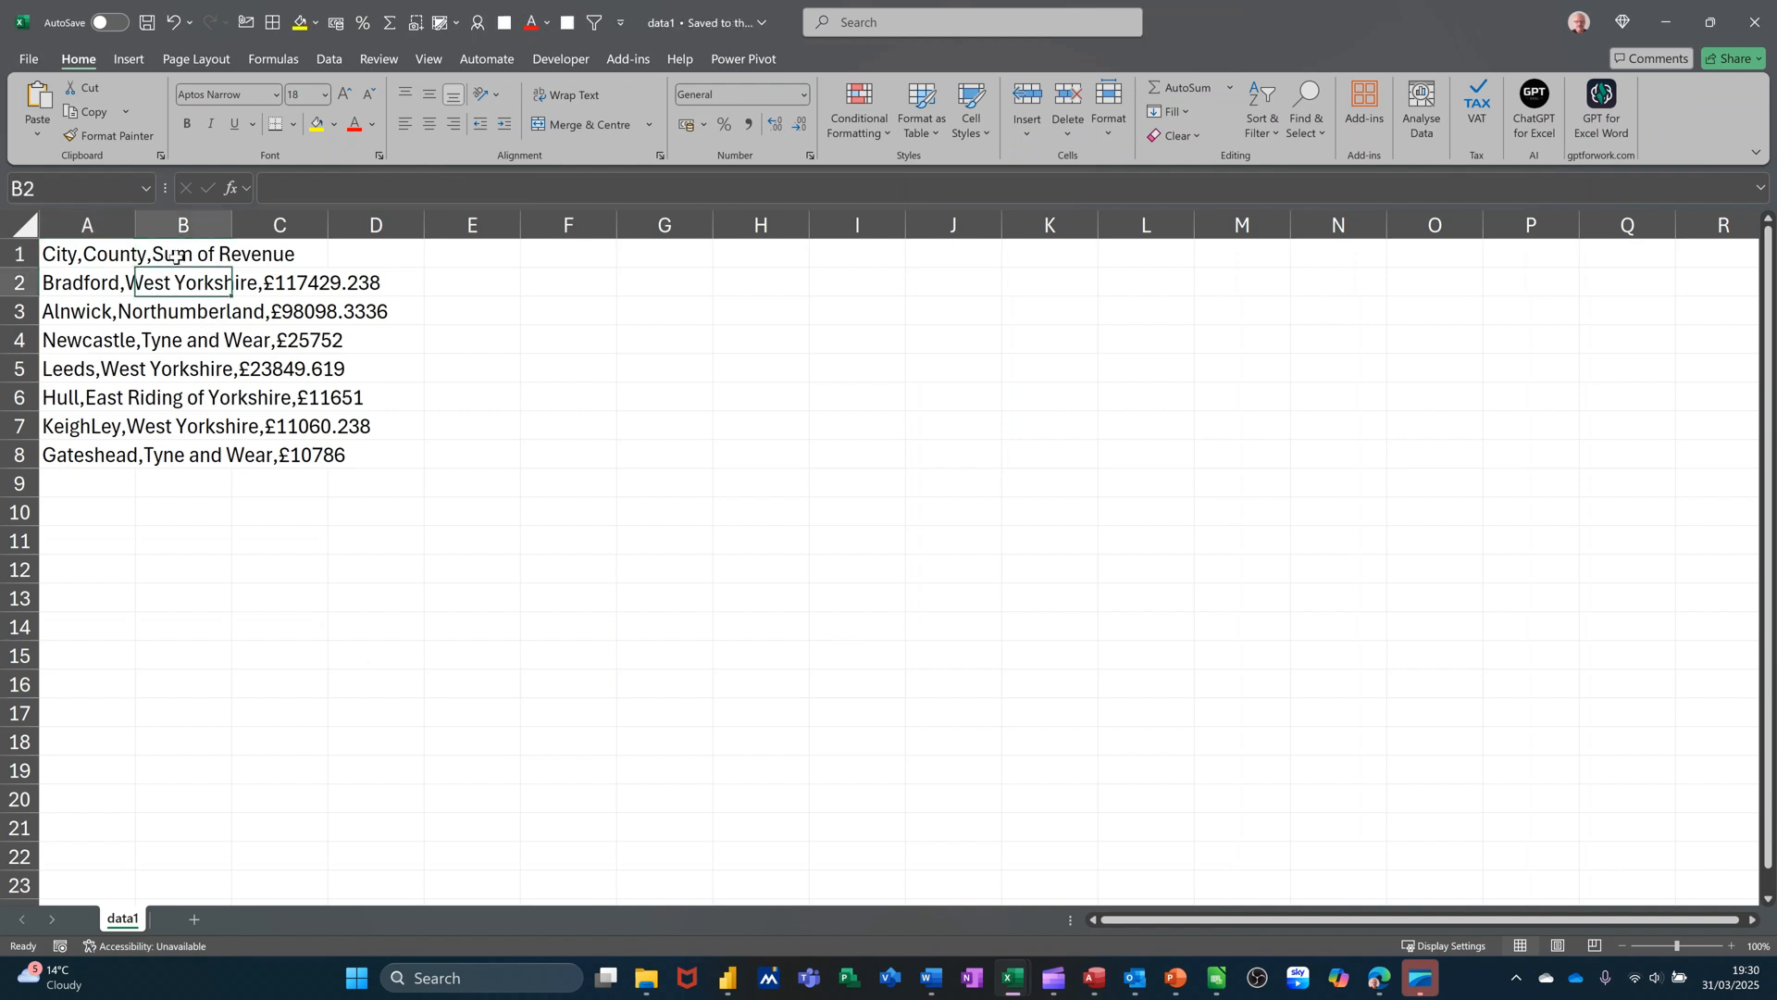
double_click(135, 224)
left_click(230, 317)
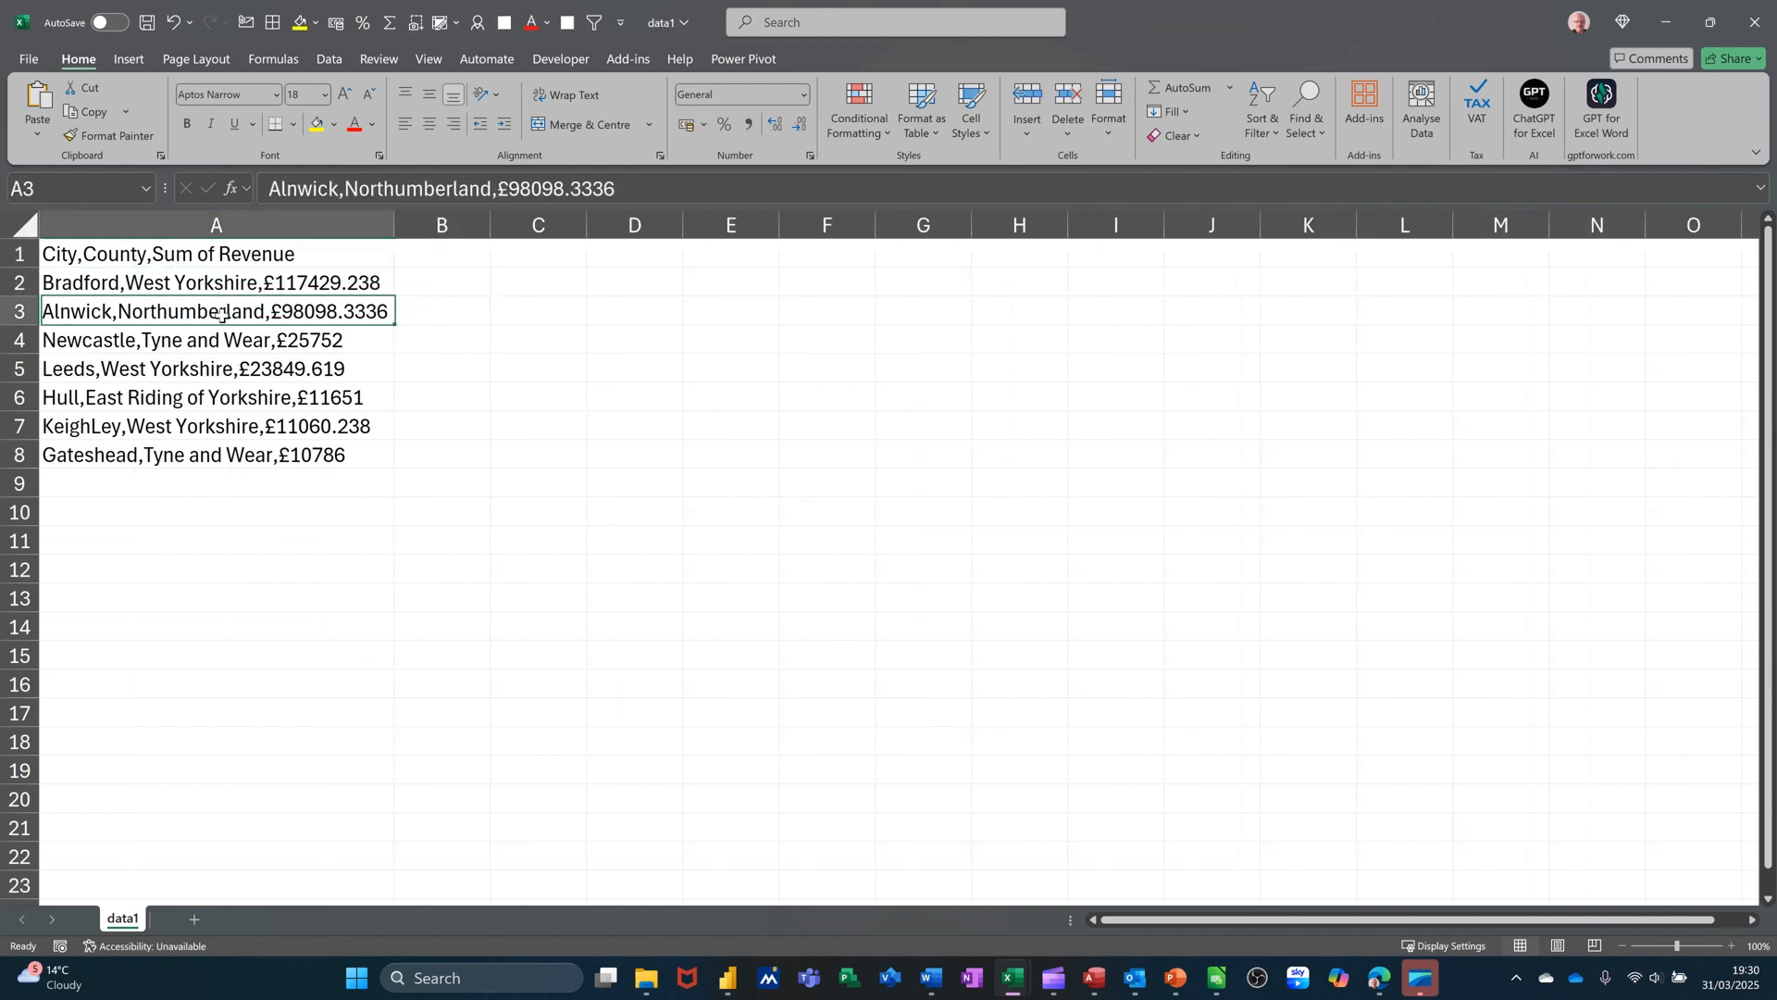
Split A1:A8 into separate columns with Text to Columns, using delimited data and adding comma as a delimiter.
left_click(103, 253)
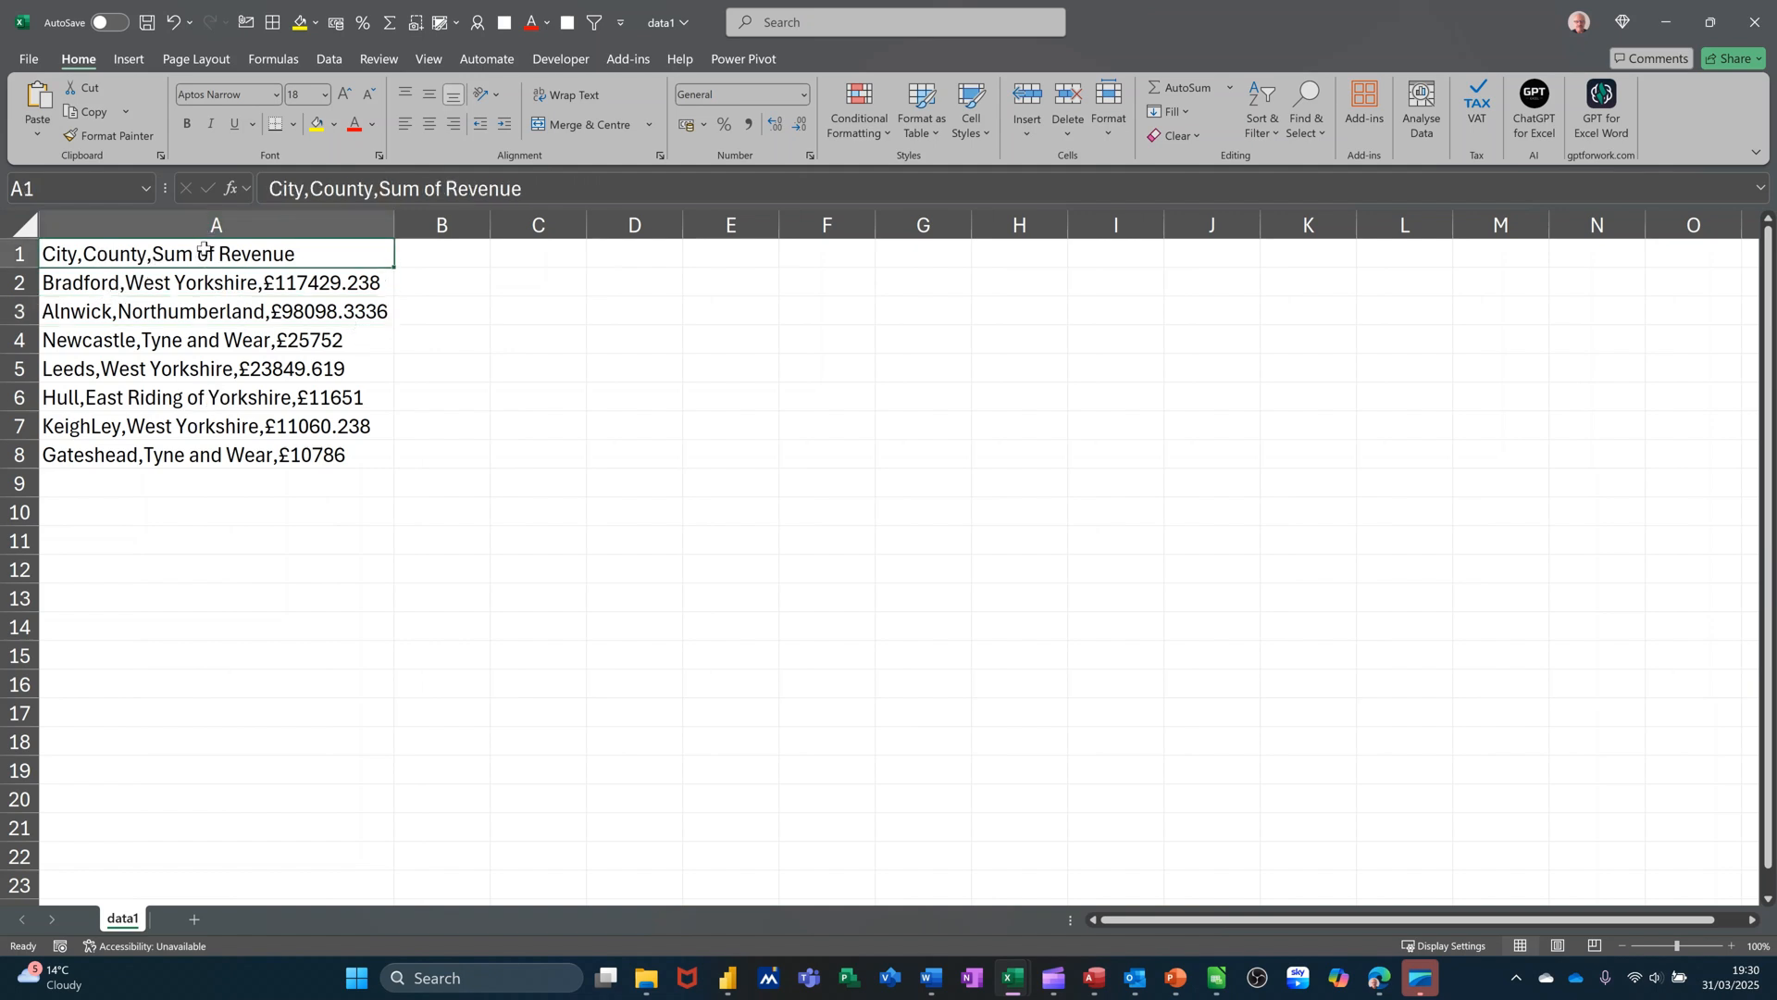
left_click_drag(204, 251, 222, 459)
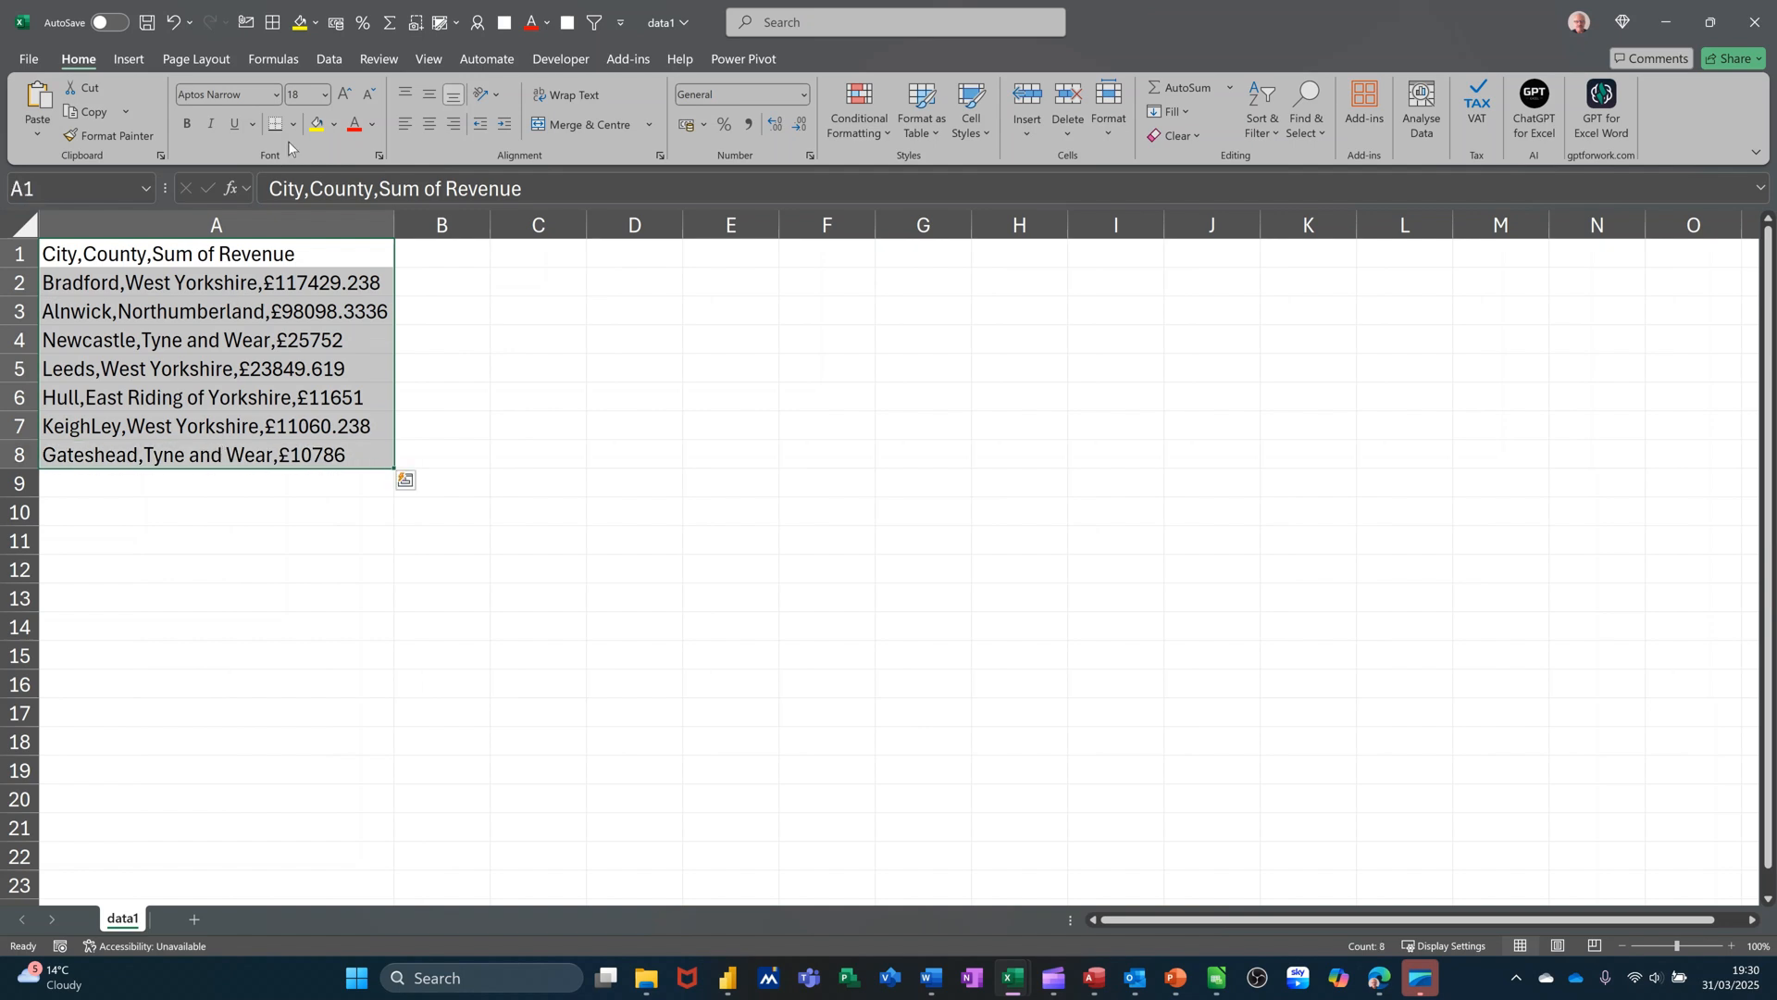
left_click(322, 58)
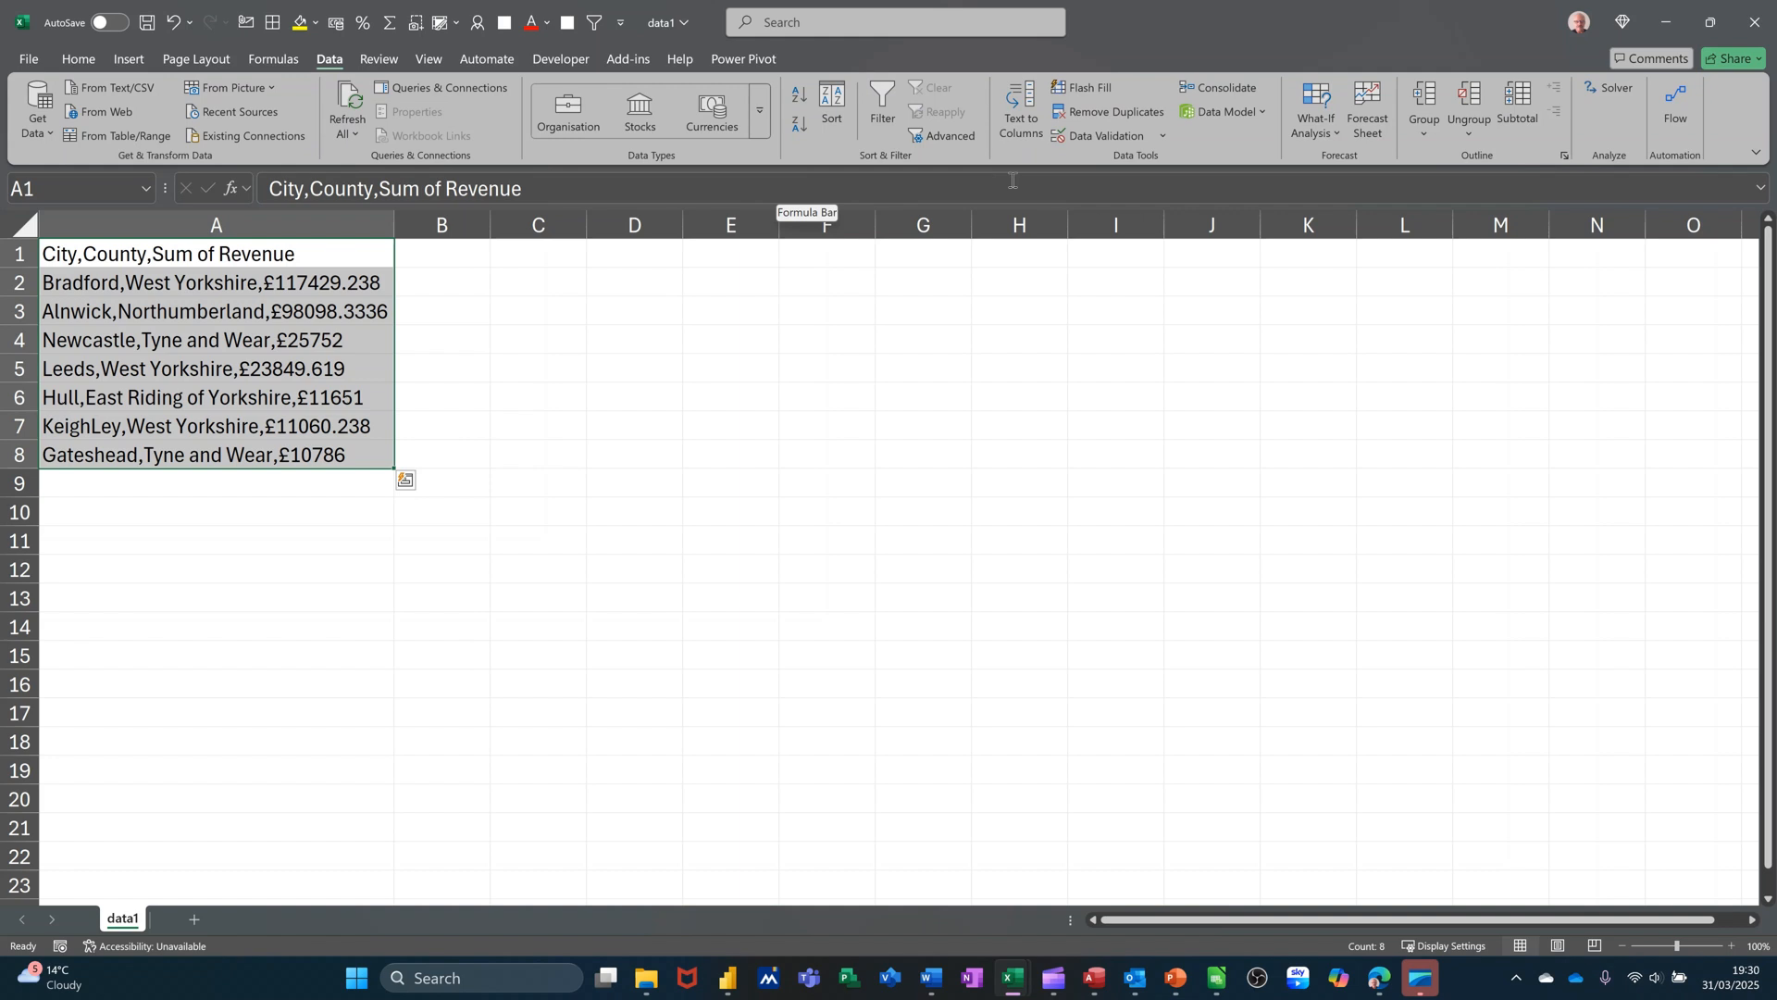
left_click(1010, 98)
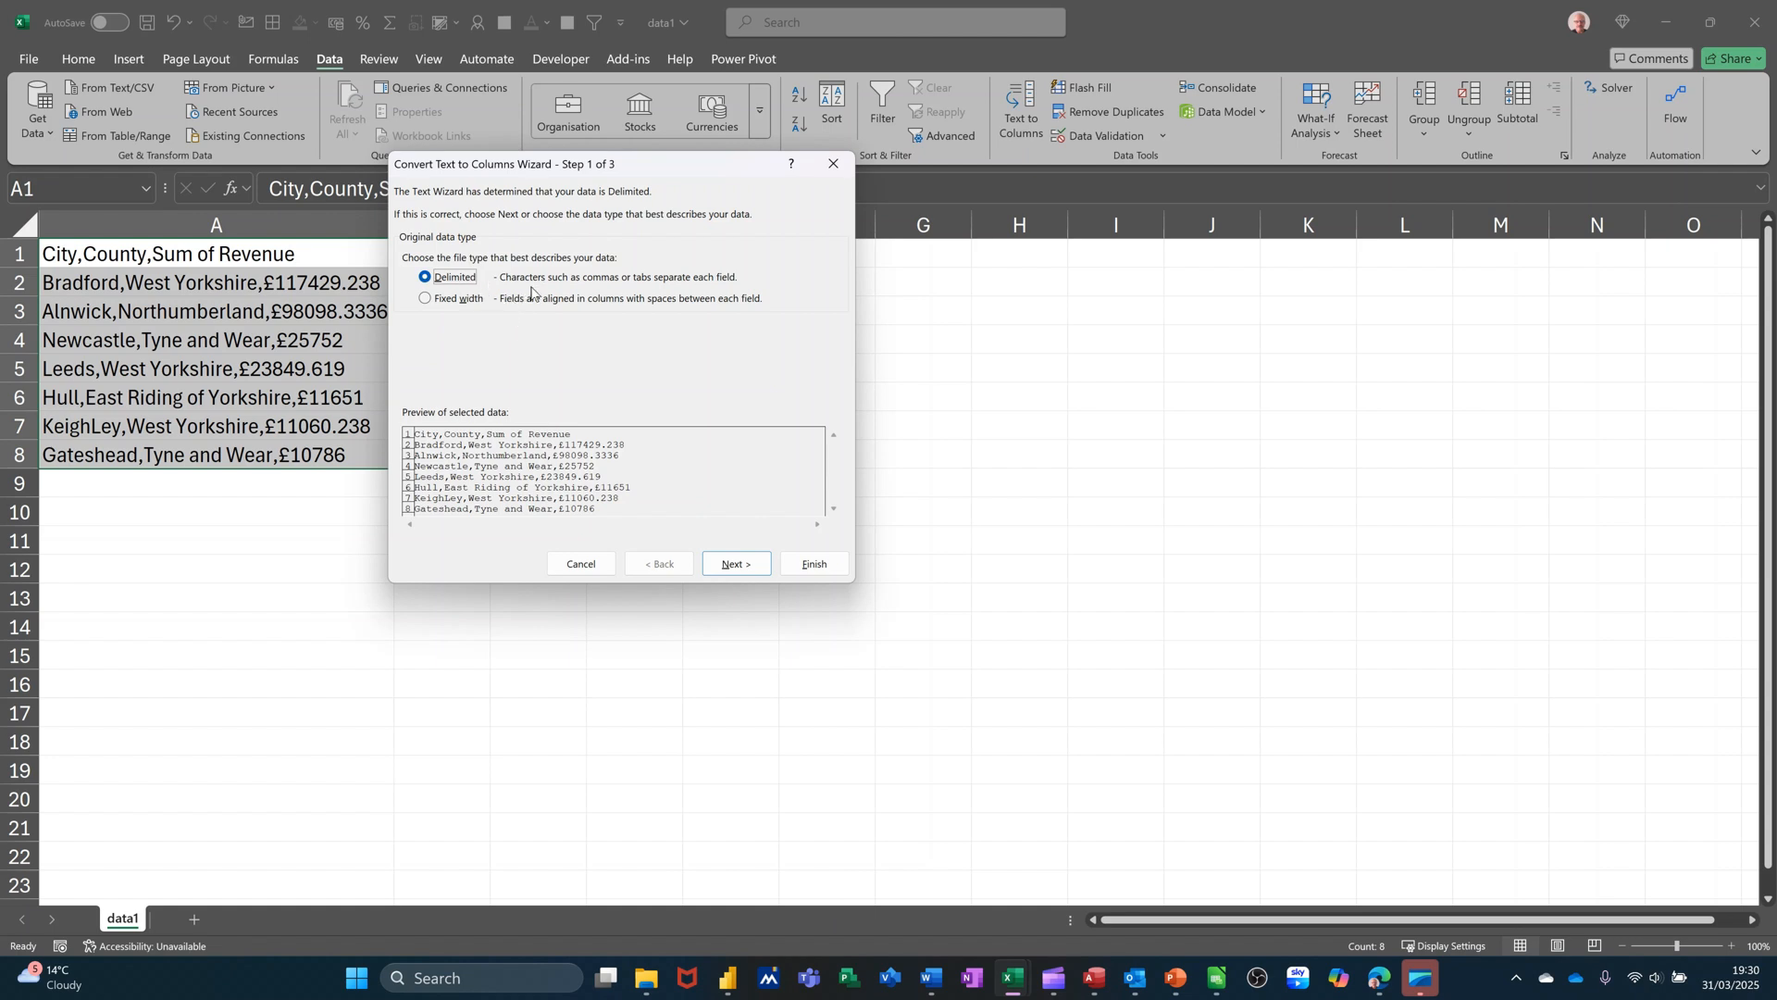
left_click(746, 566)
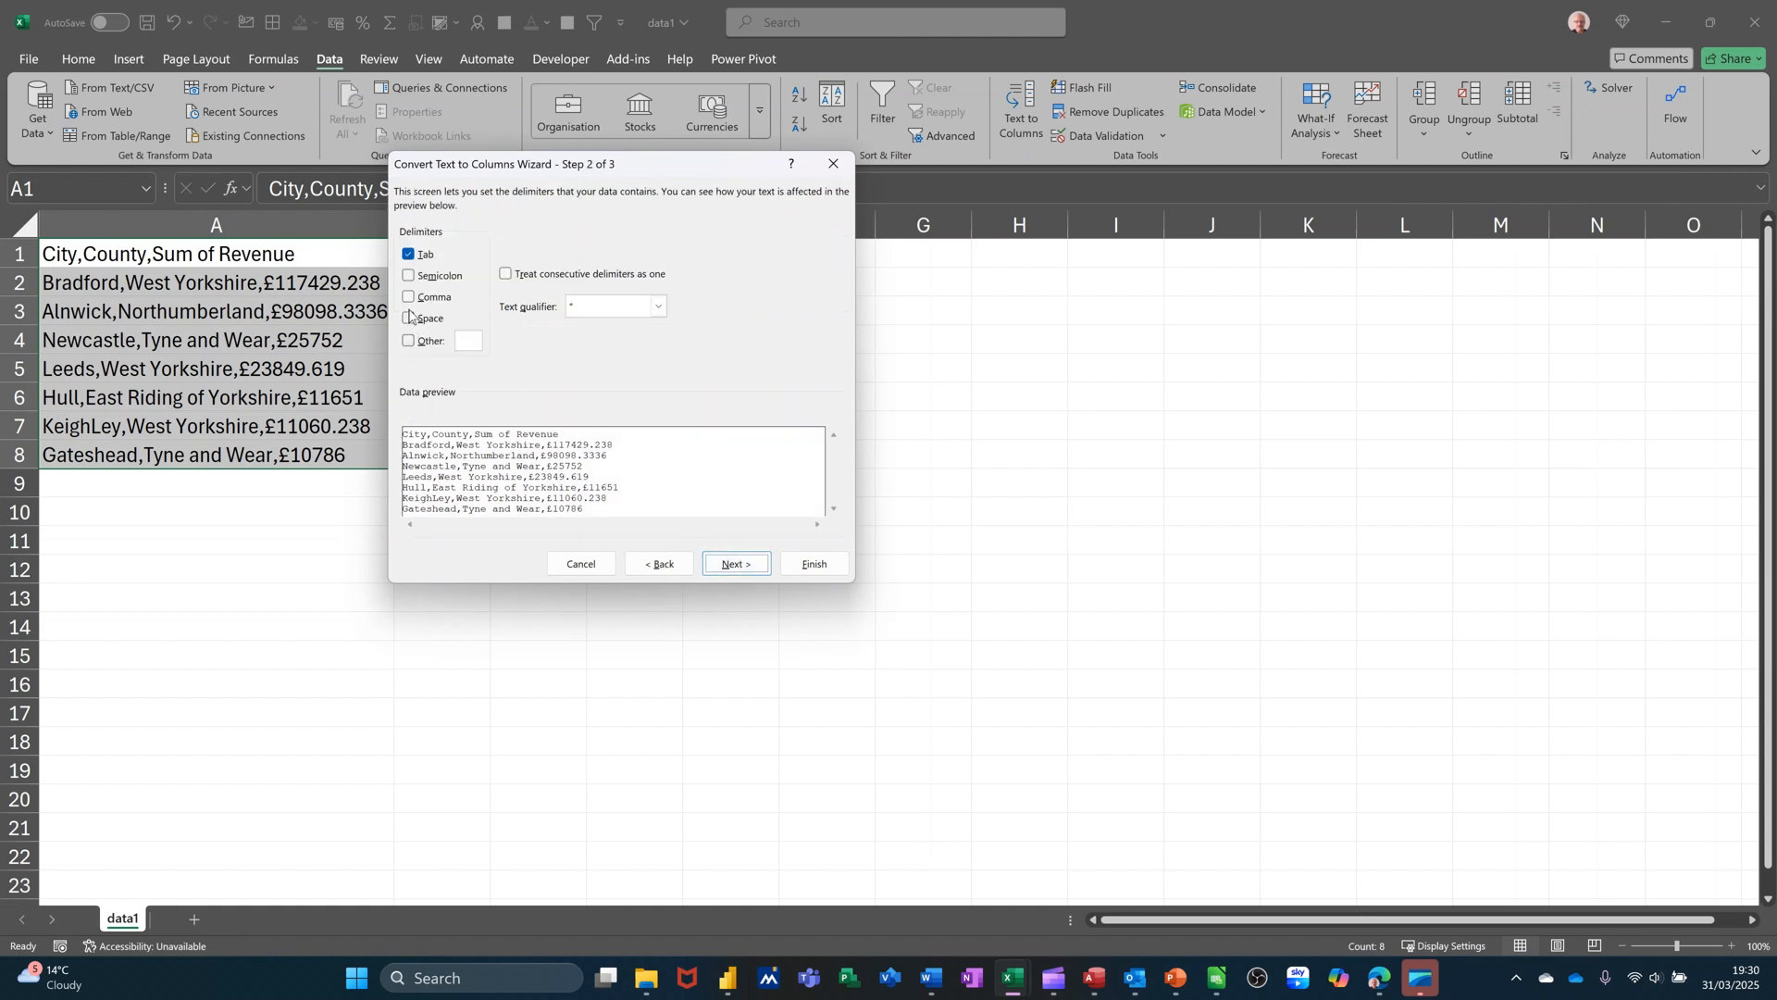
left_click(410, 298)
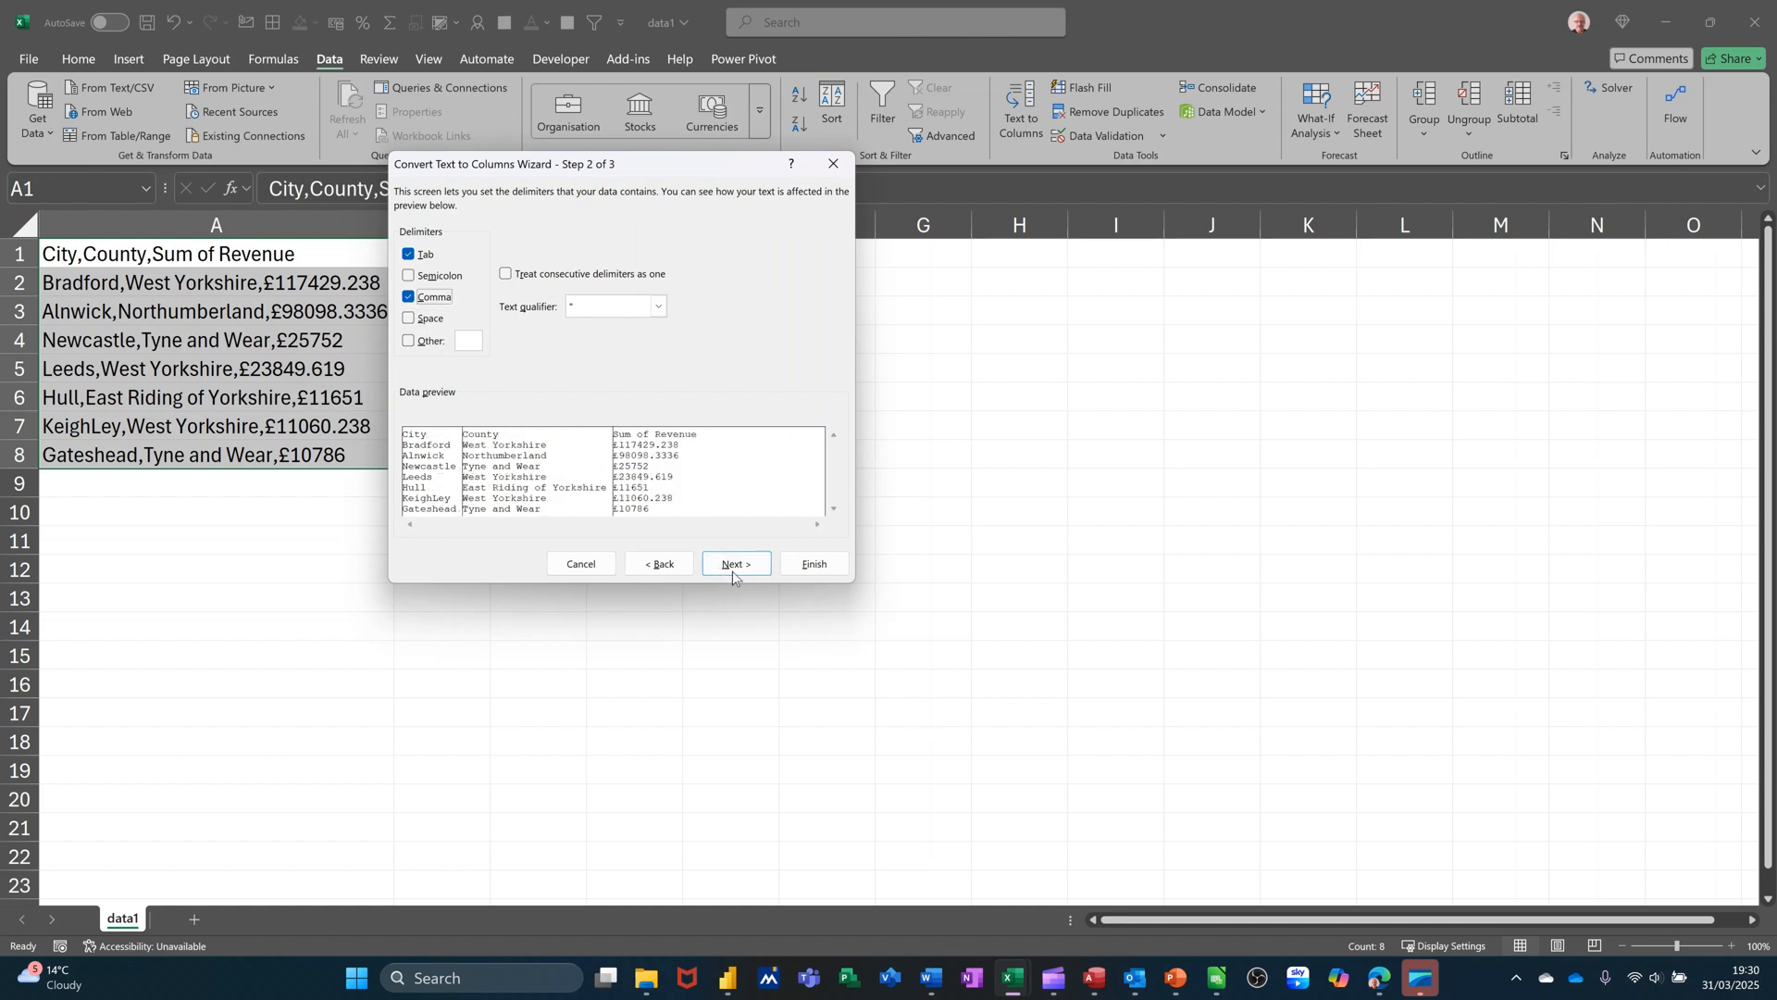
left_click(815, 567)
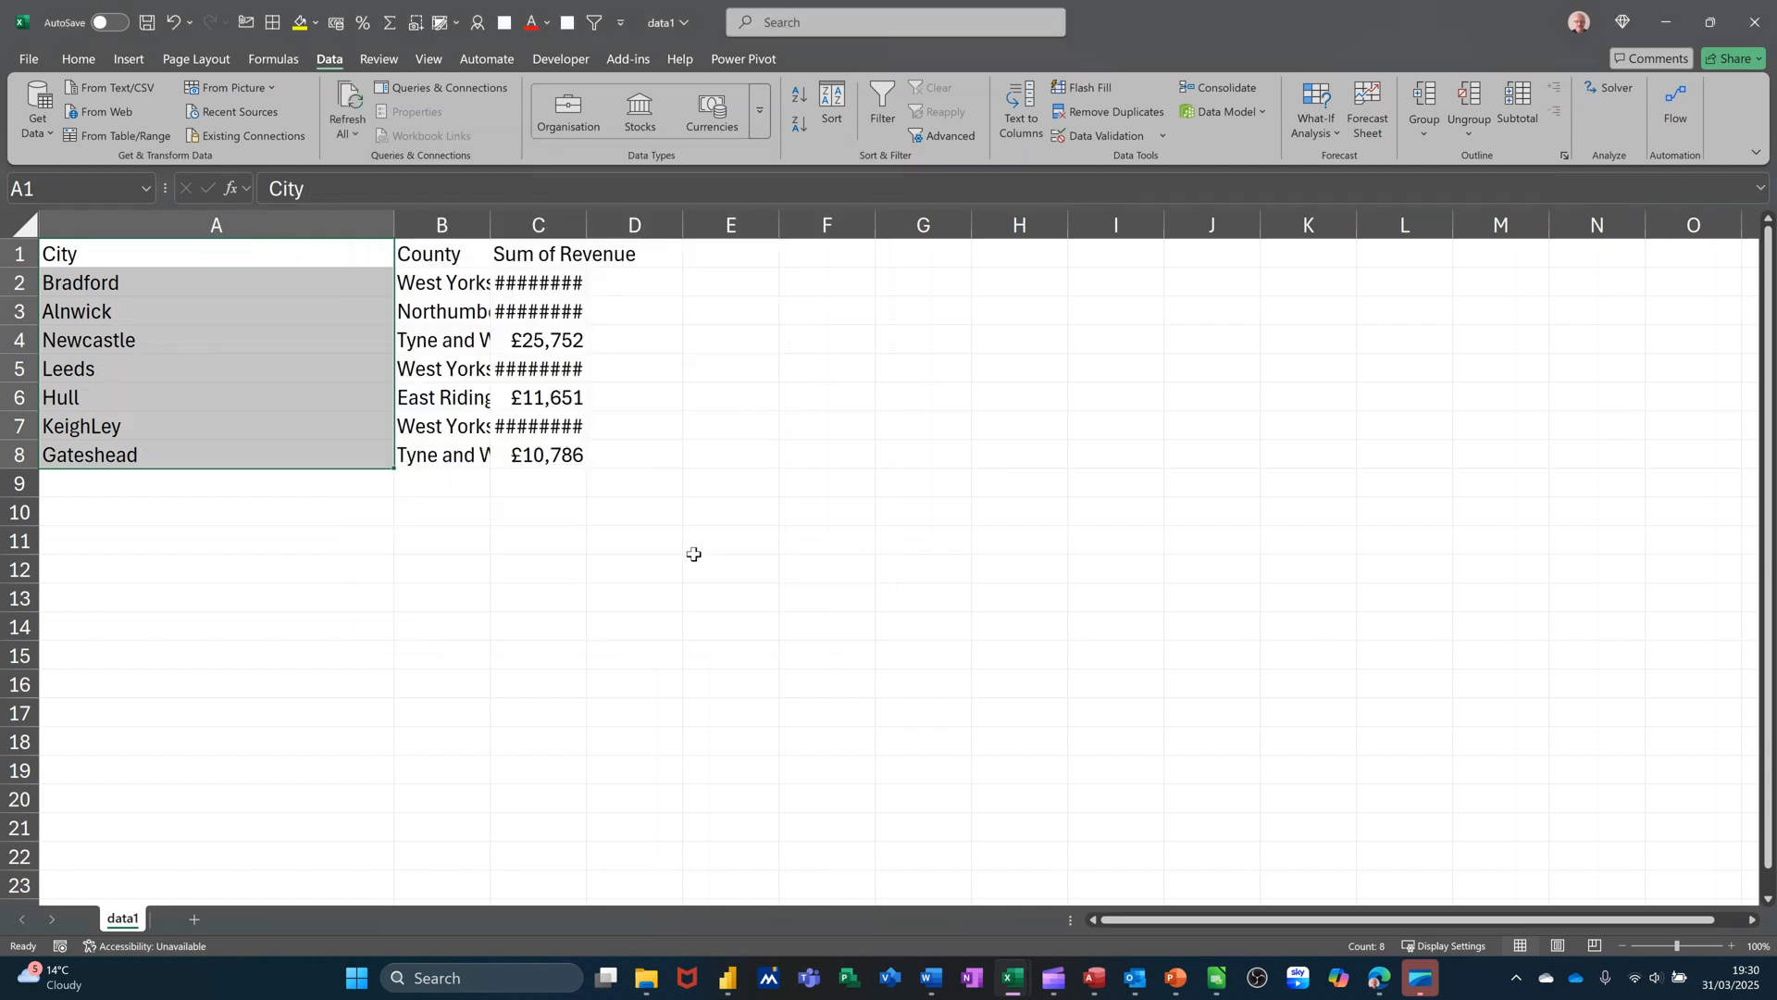
Fit the widths of the Sum of Revenue, City and County columns to their contents.
double_click(584, 223)
left_click(385, 363)
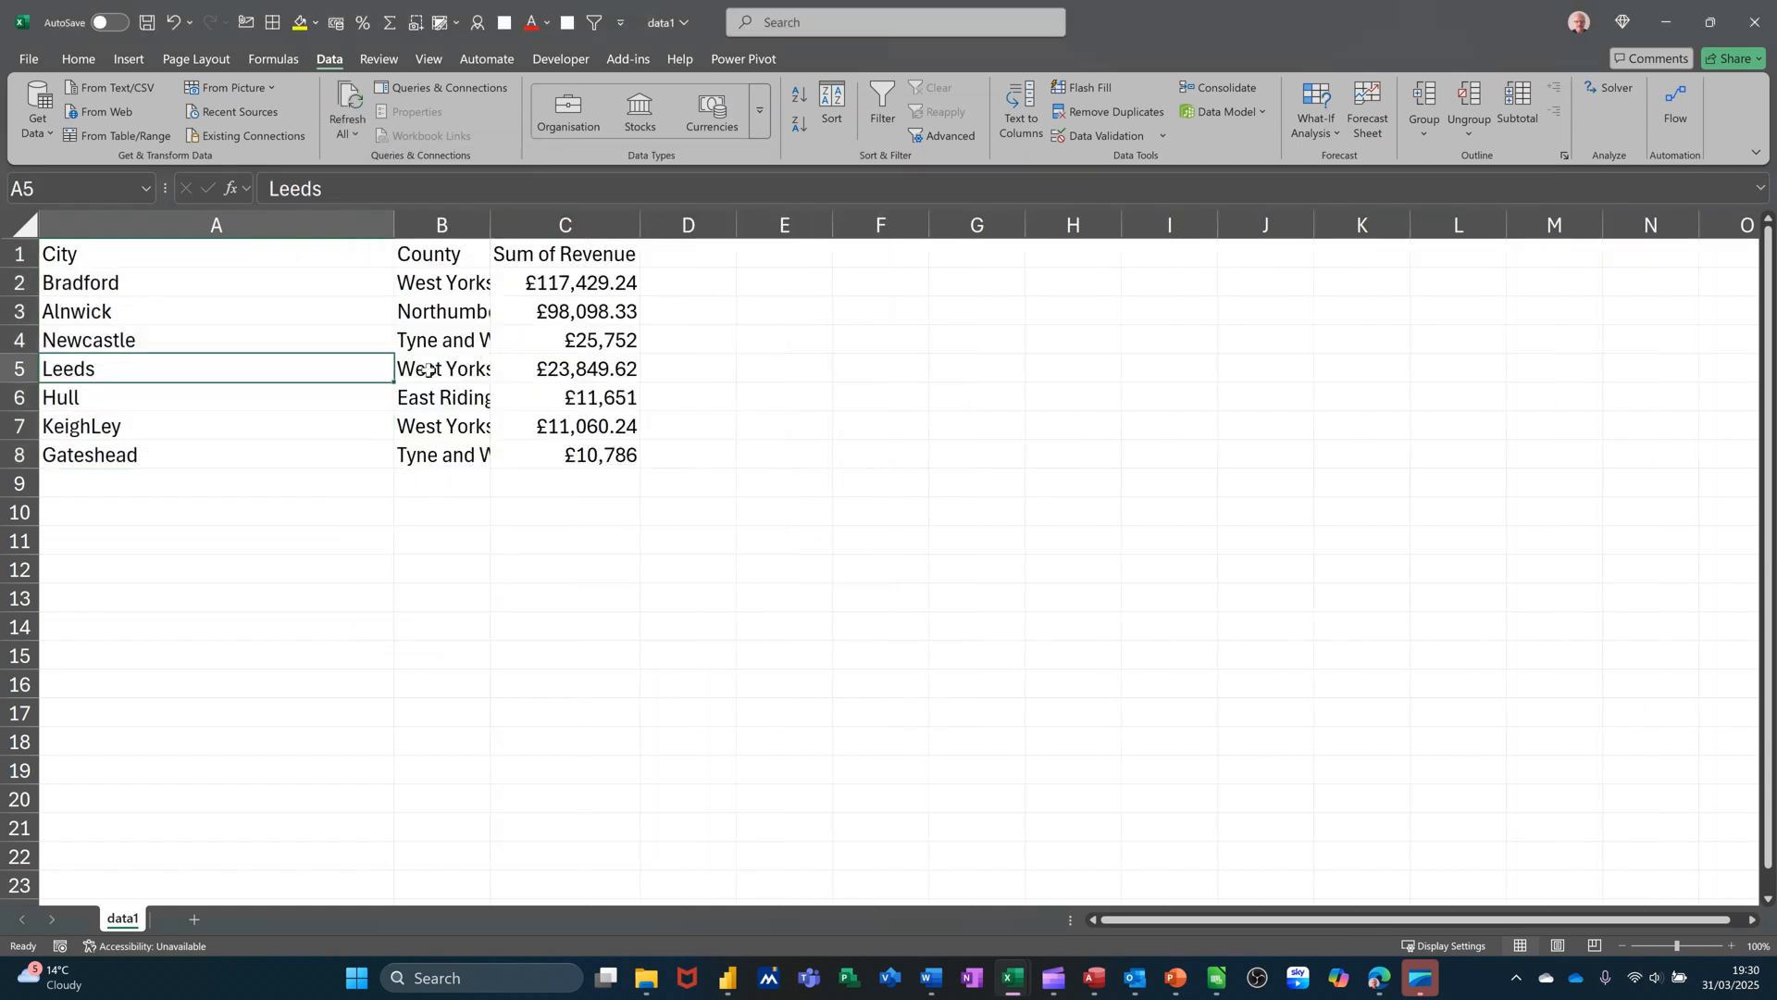
double_click(395, 238)
left_click(178, 317)
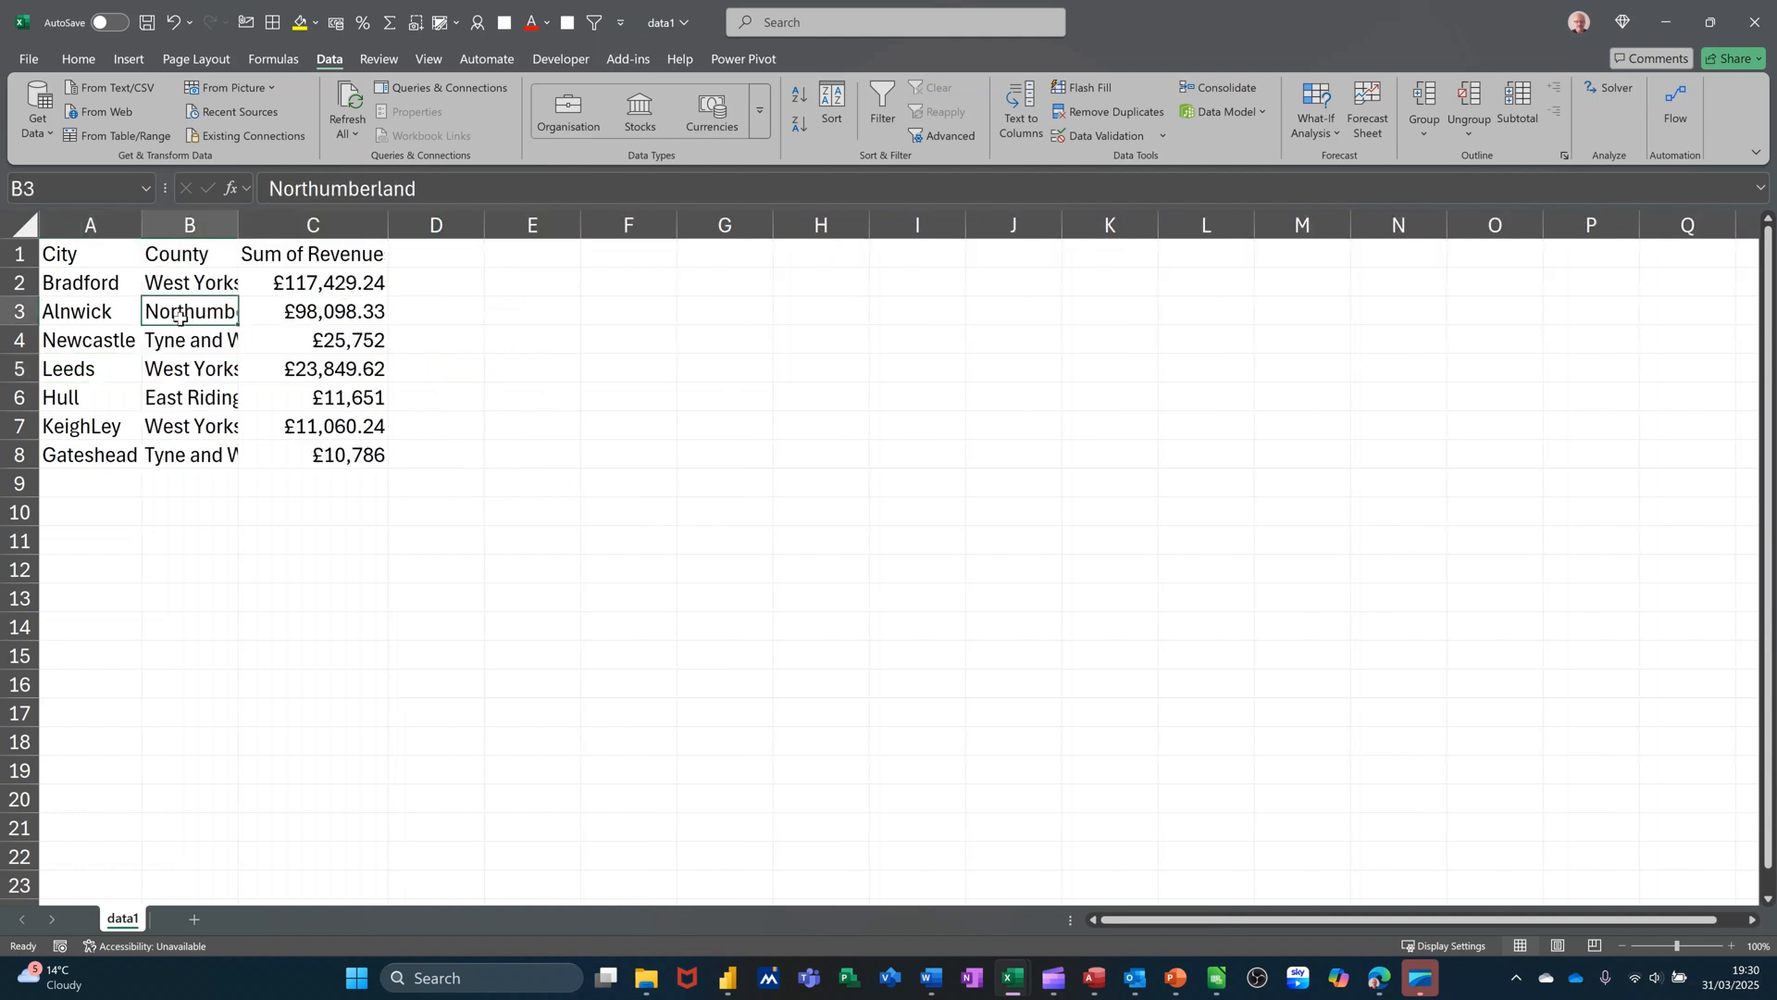
double_click(239, 226)
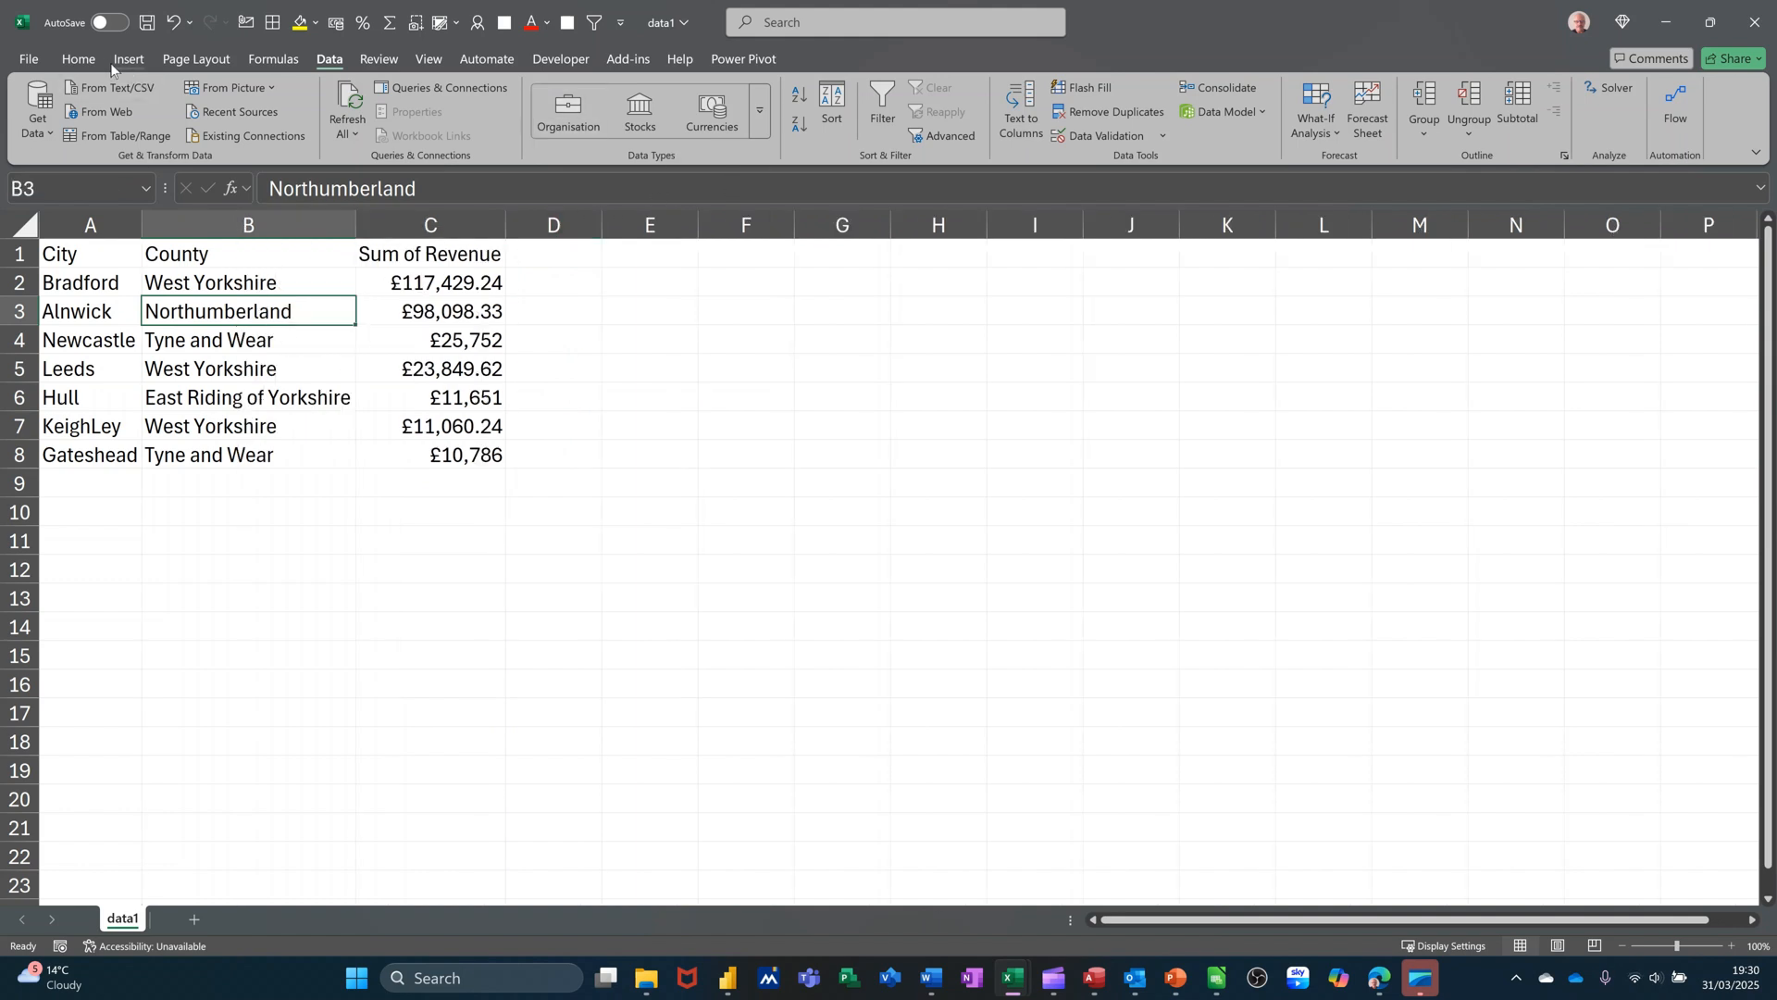
Format A1:C8 as a table with headers, using the black Medium table style.
left_click(78, 59)
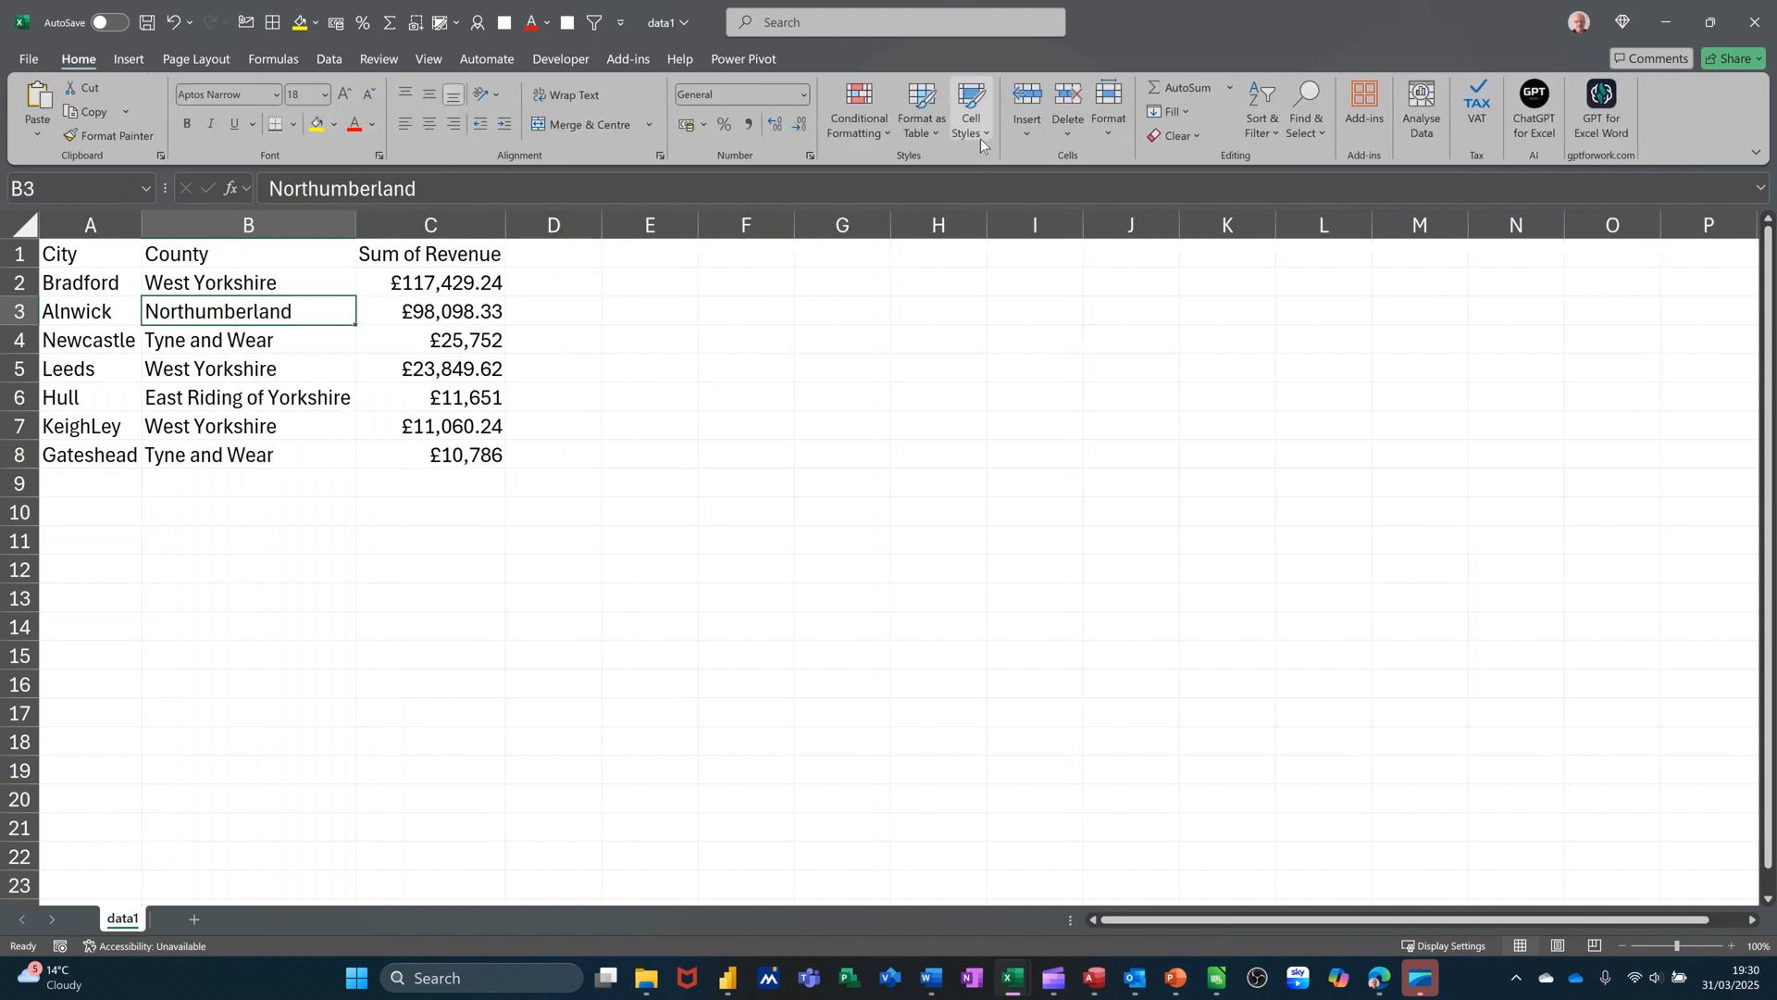
left_click(938, 123)
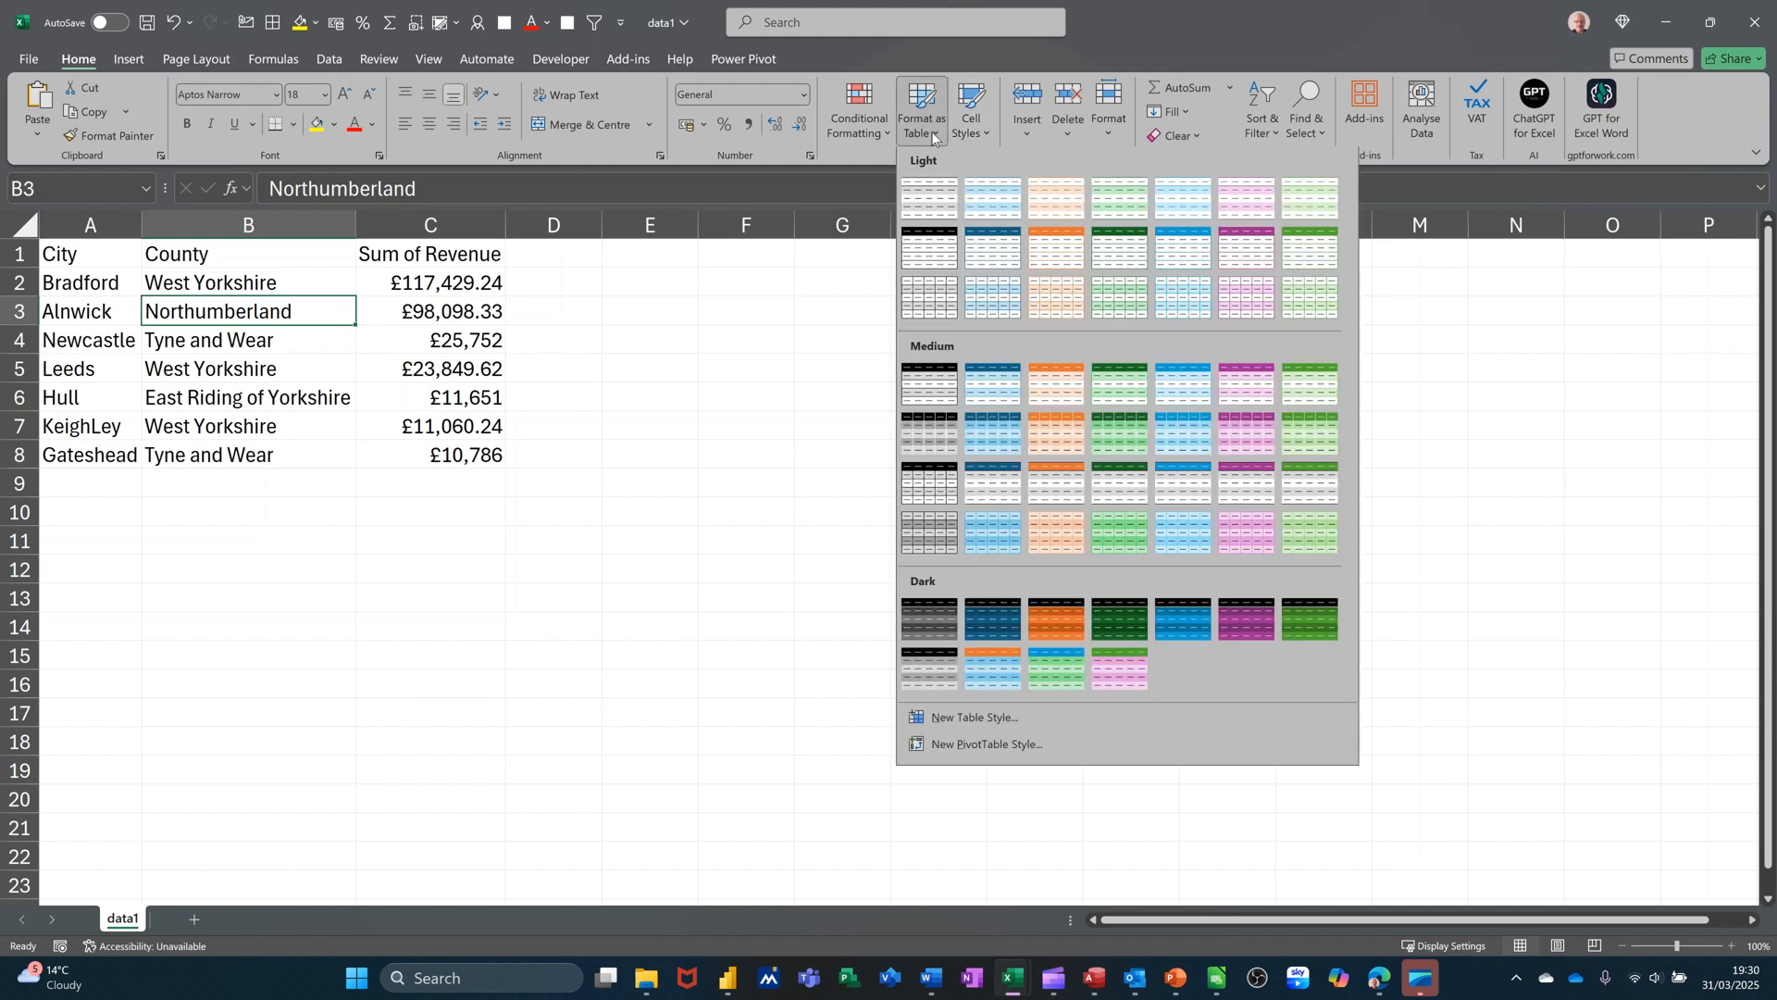
left_click(926, 387)
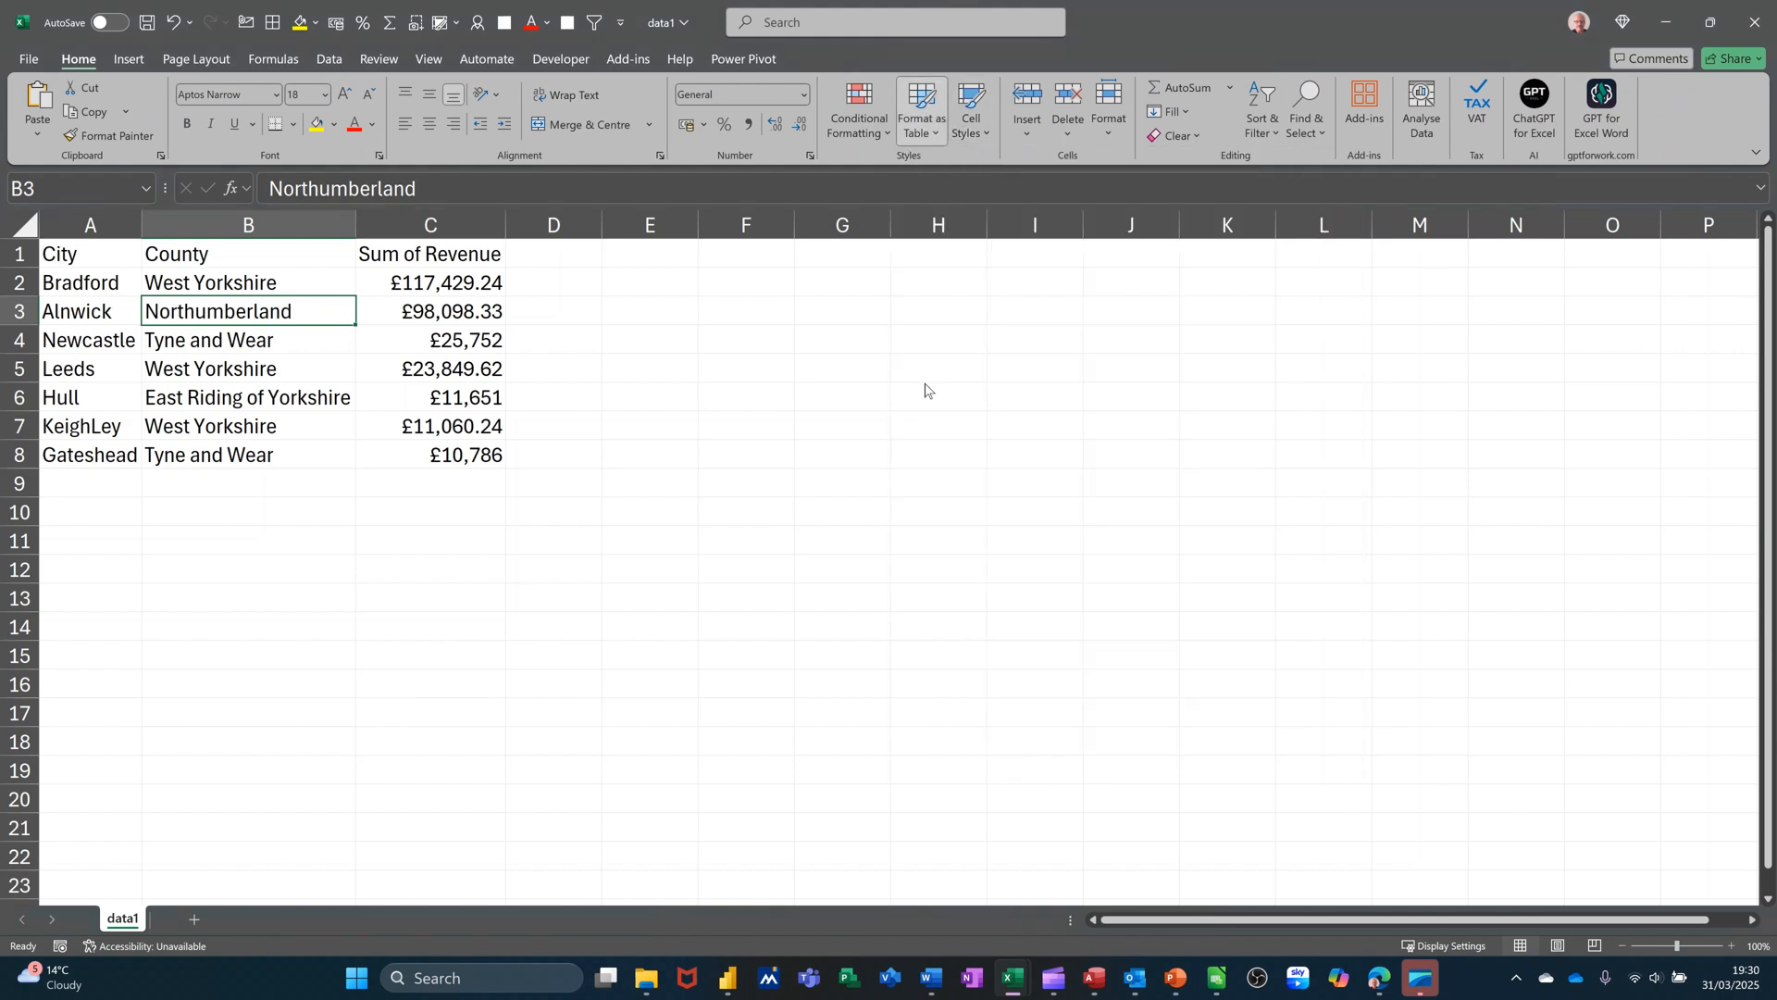
left_click(610, 442)
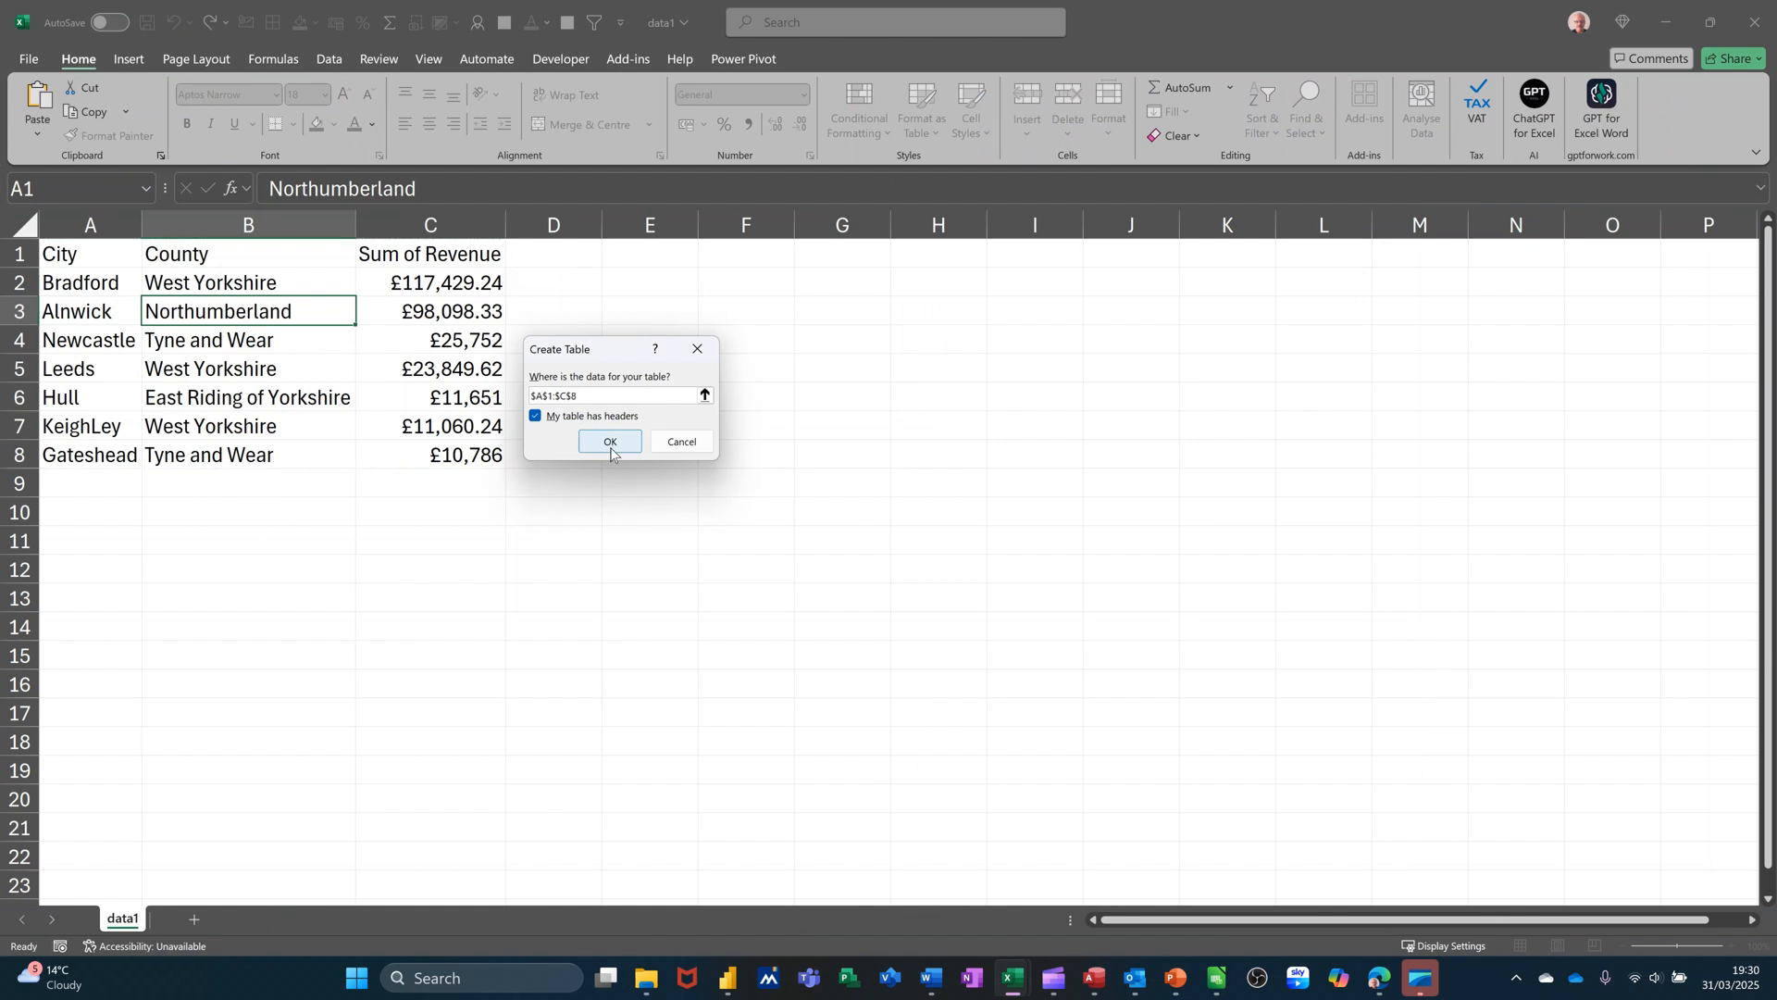
left_click(413, 367)
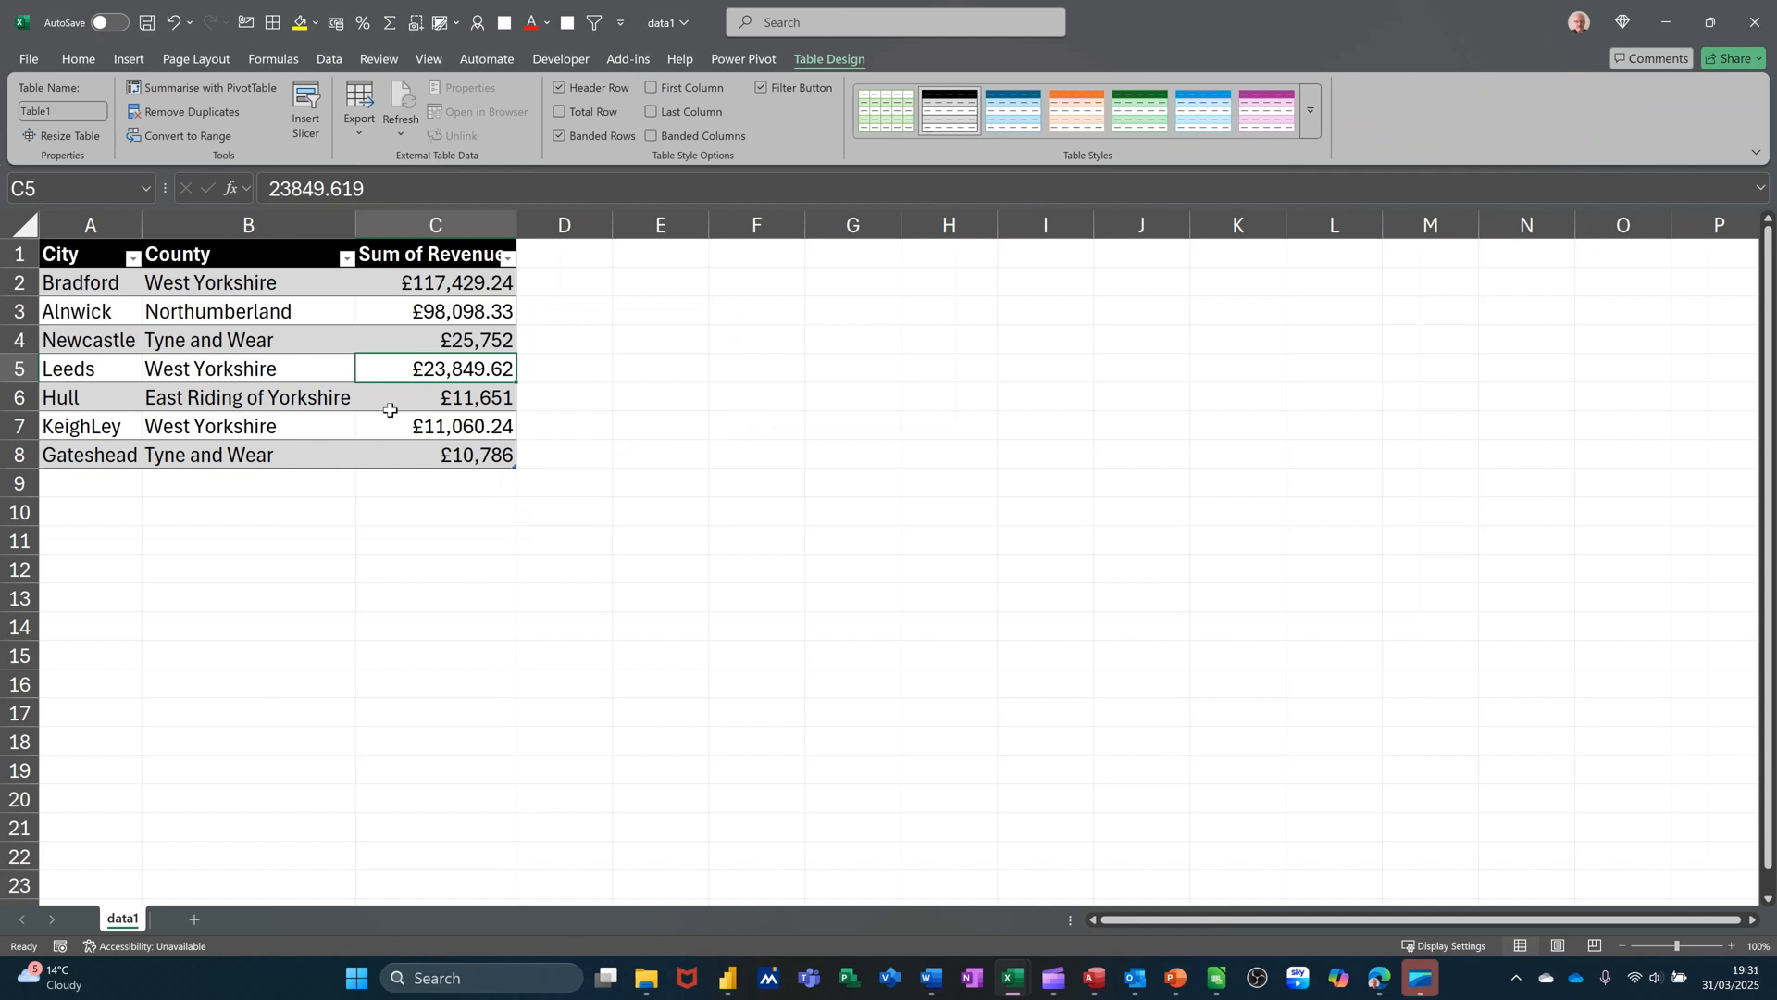
Insert a default column chart from the County and Sum of Revenue data in B2:C8.
left_click_drag(230, 297, 413, 397)
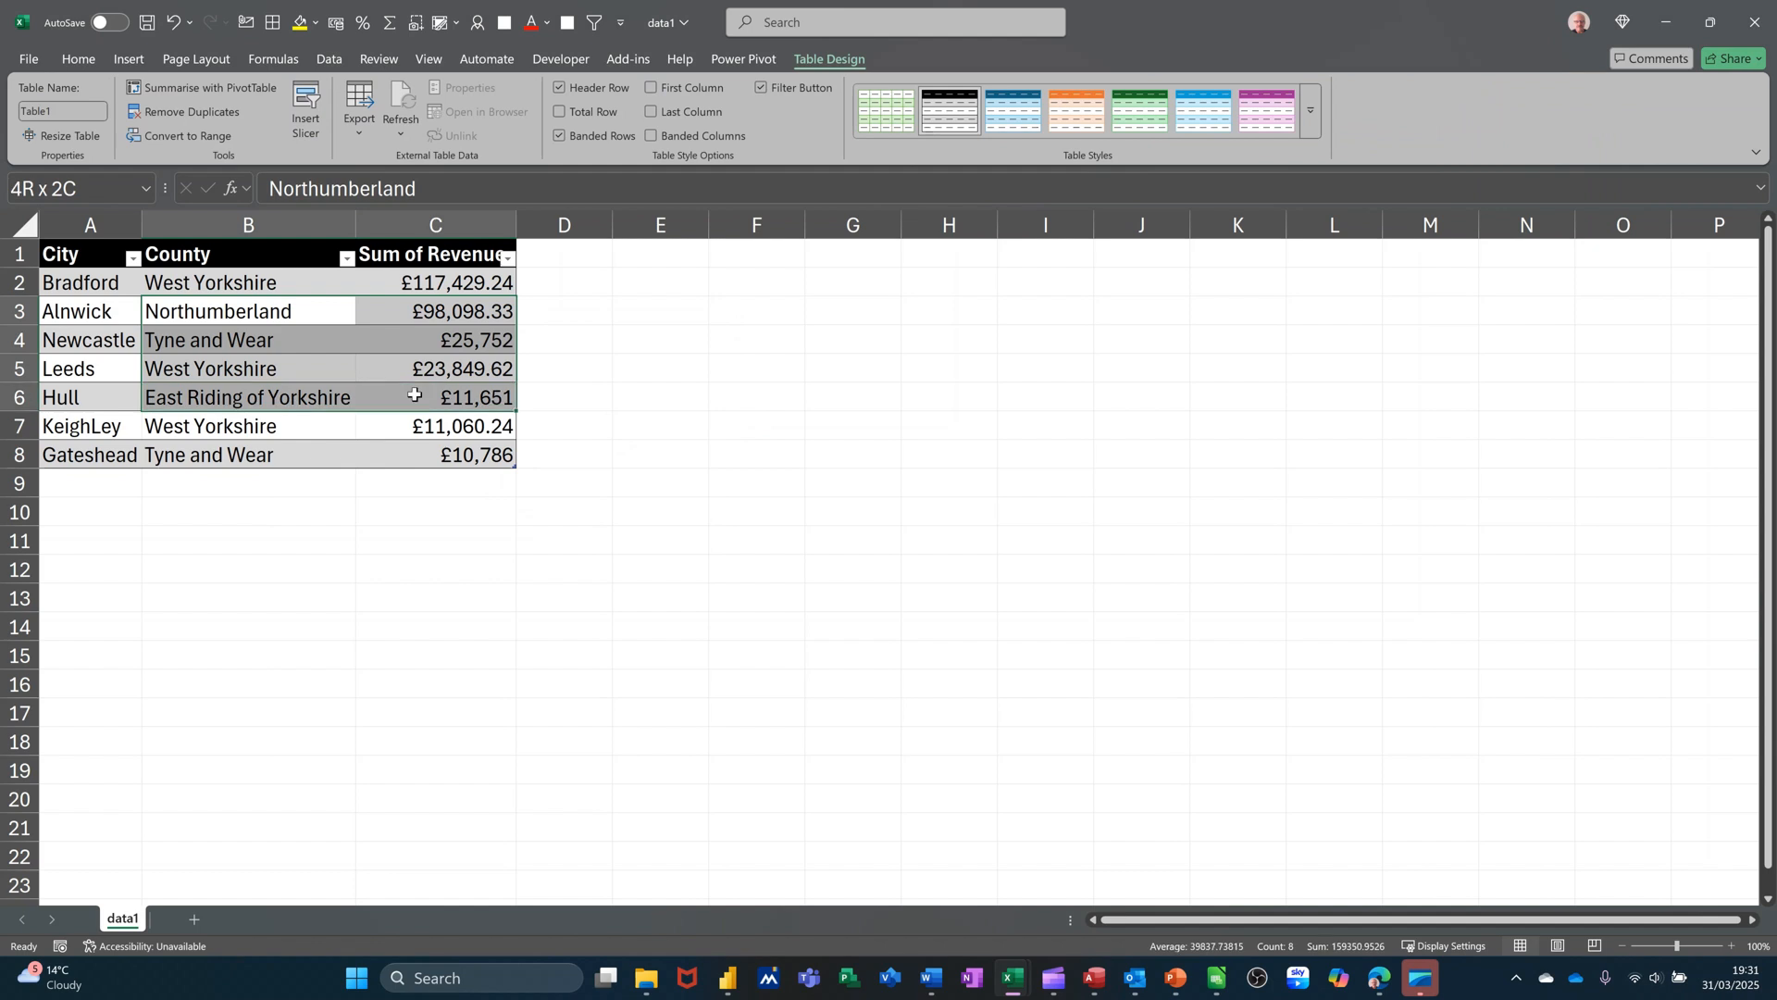
left_click_drag(230, 282, 423, 451)
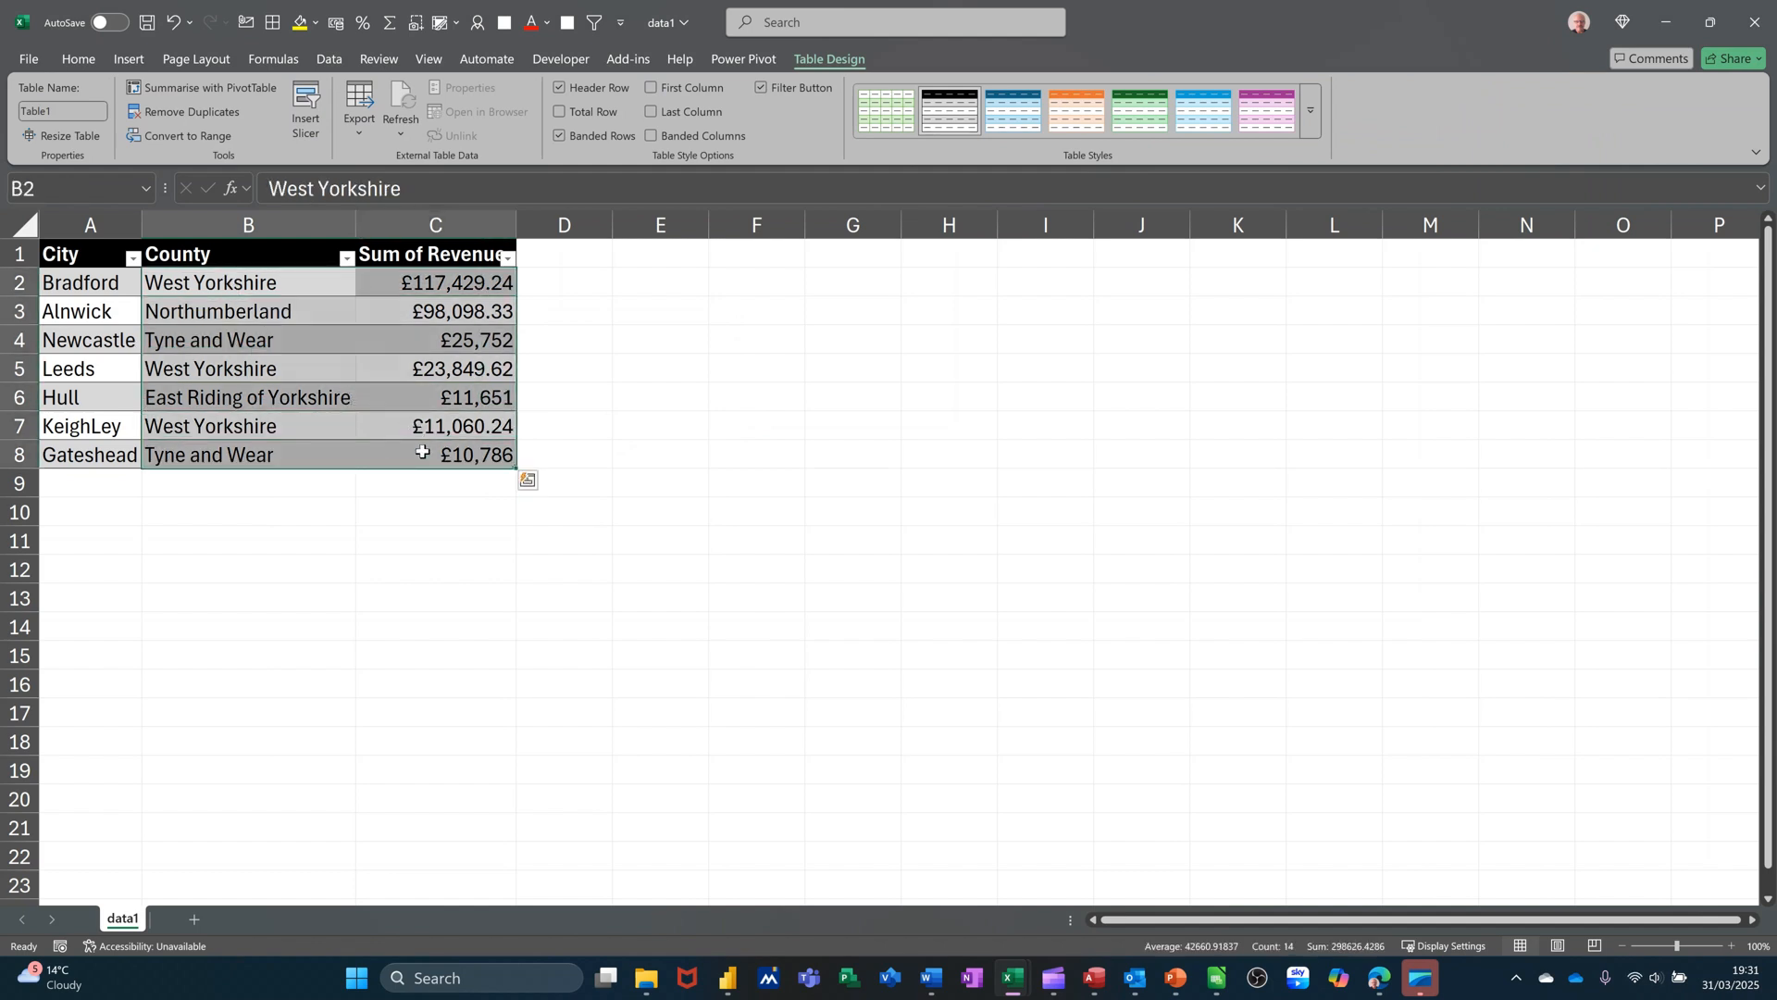
key("alt+F1")
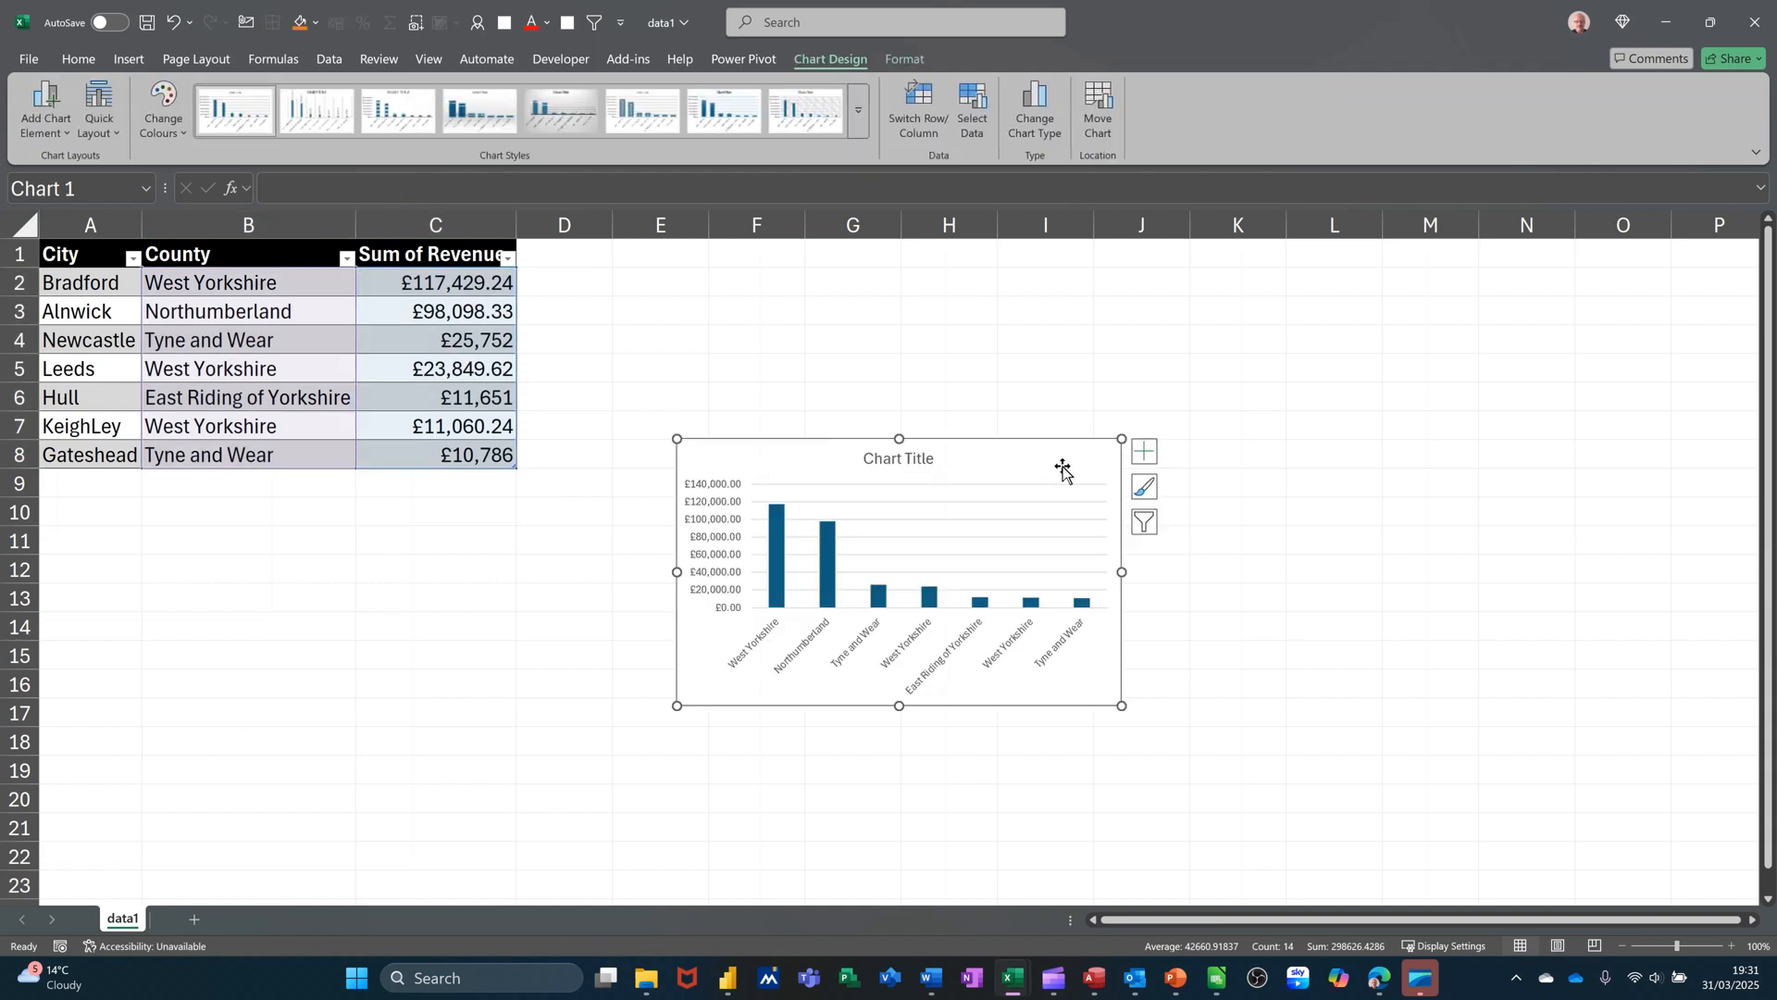
Place the chart directly beside the table, aligned with its header row, and delete the chart title.
left_click_drag(1054, 457, 908, 290)
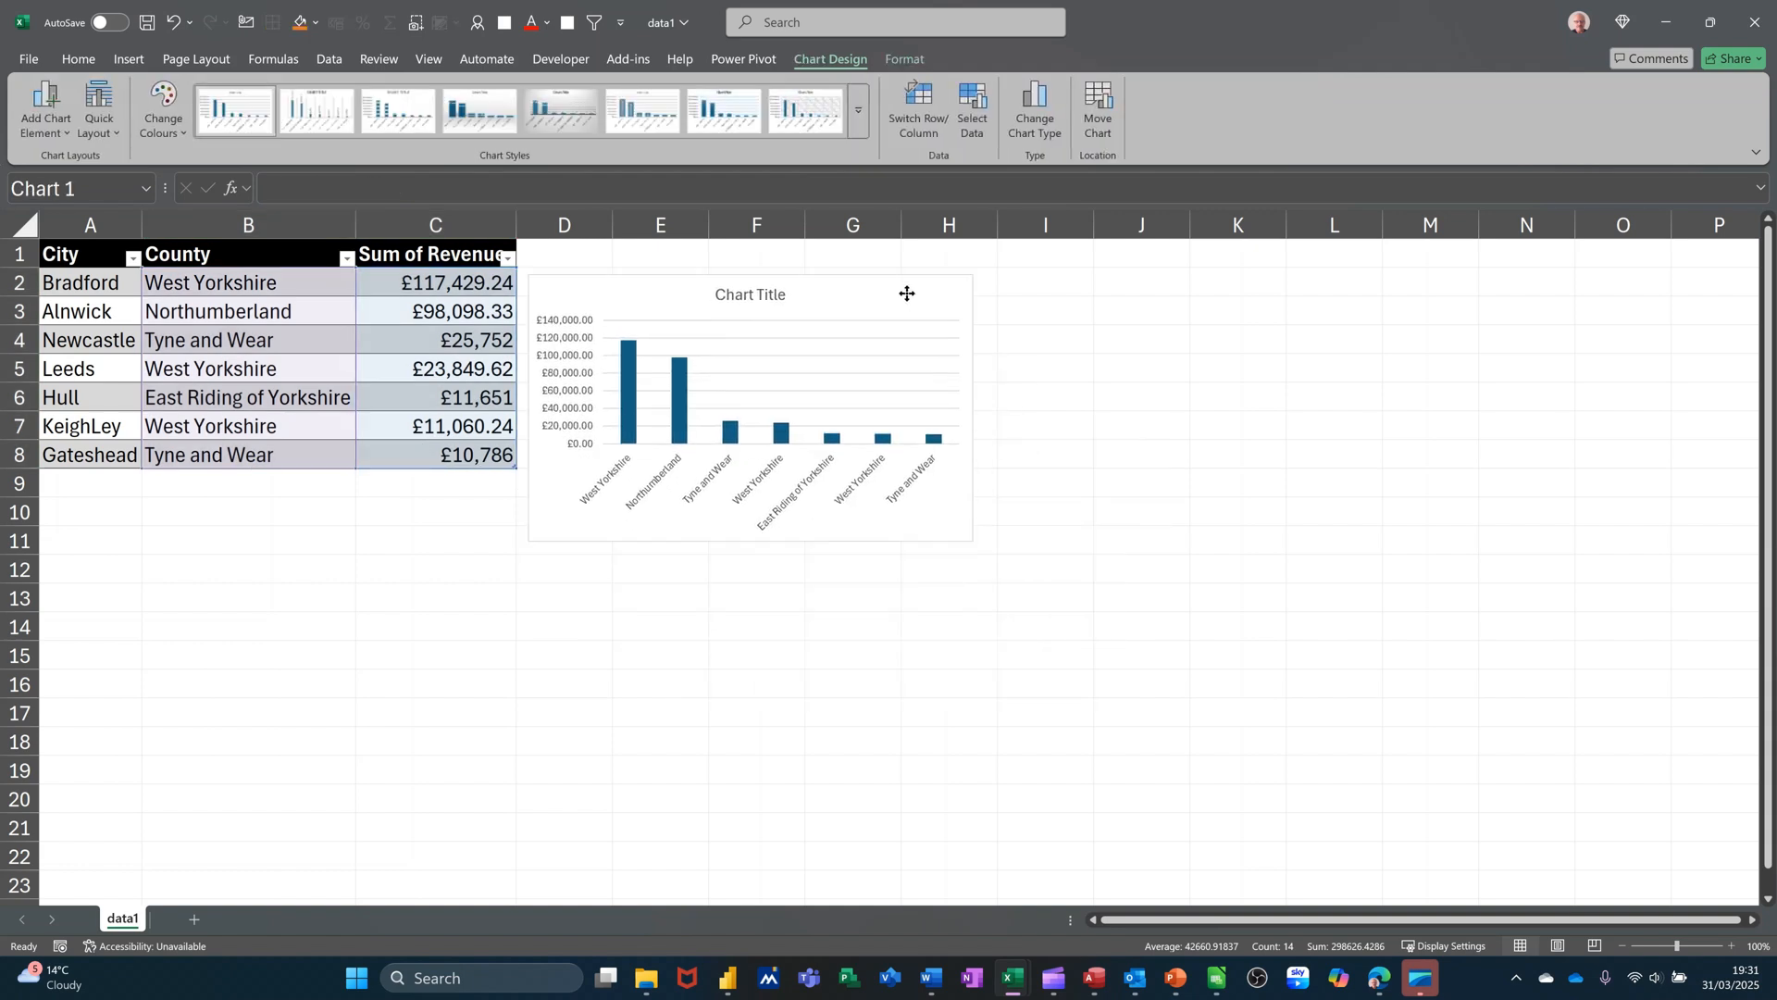
left_click(778, 301)
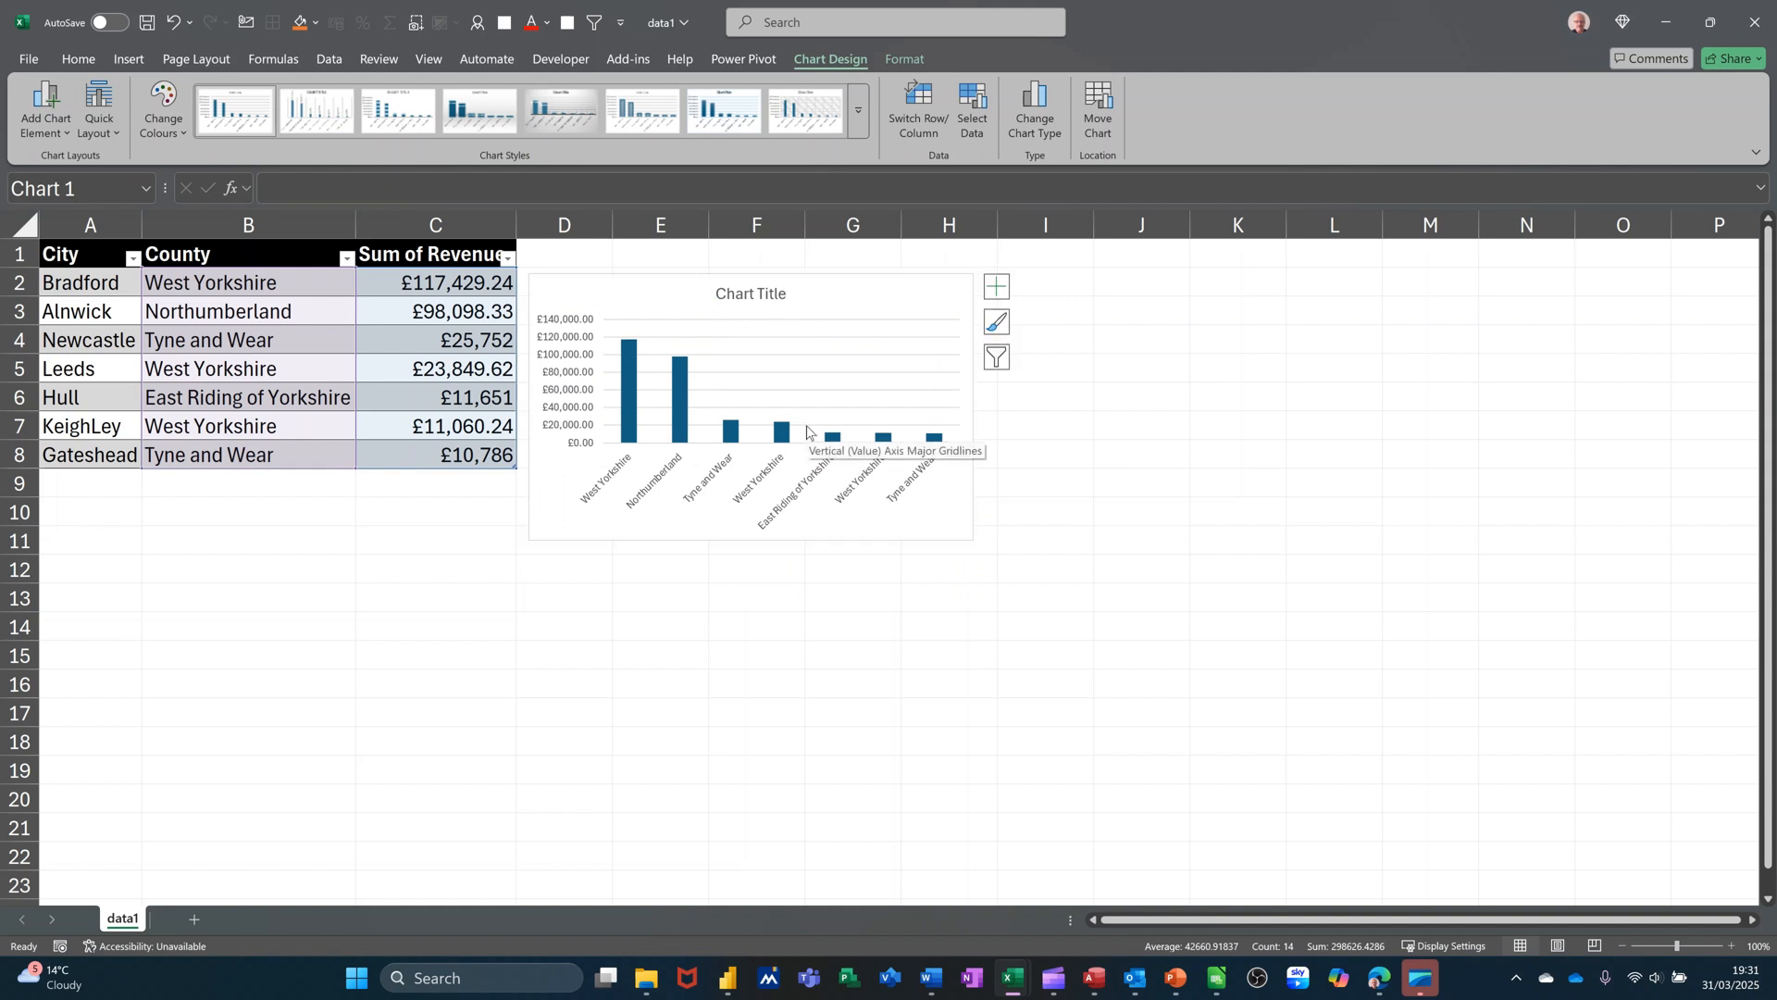
key("Delete")
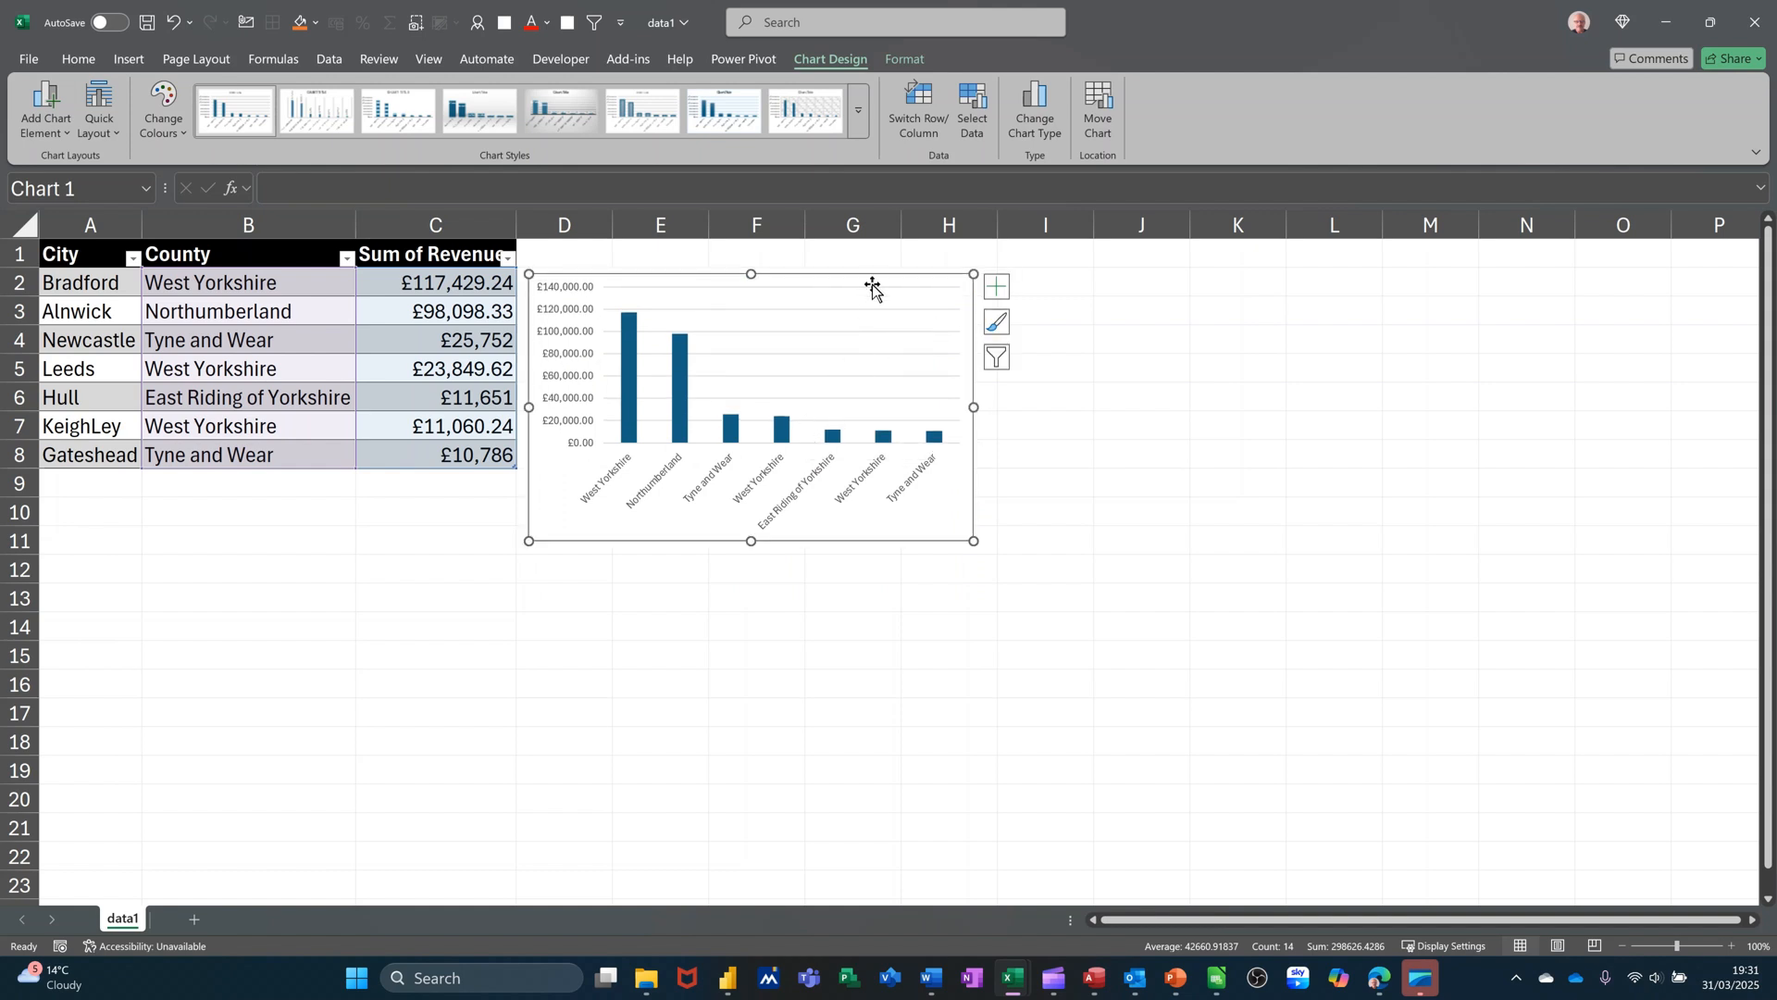
left_click_drag(873, 277, 868, 243)
left_click(1016, 501)
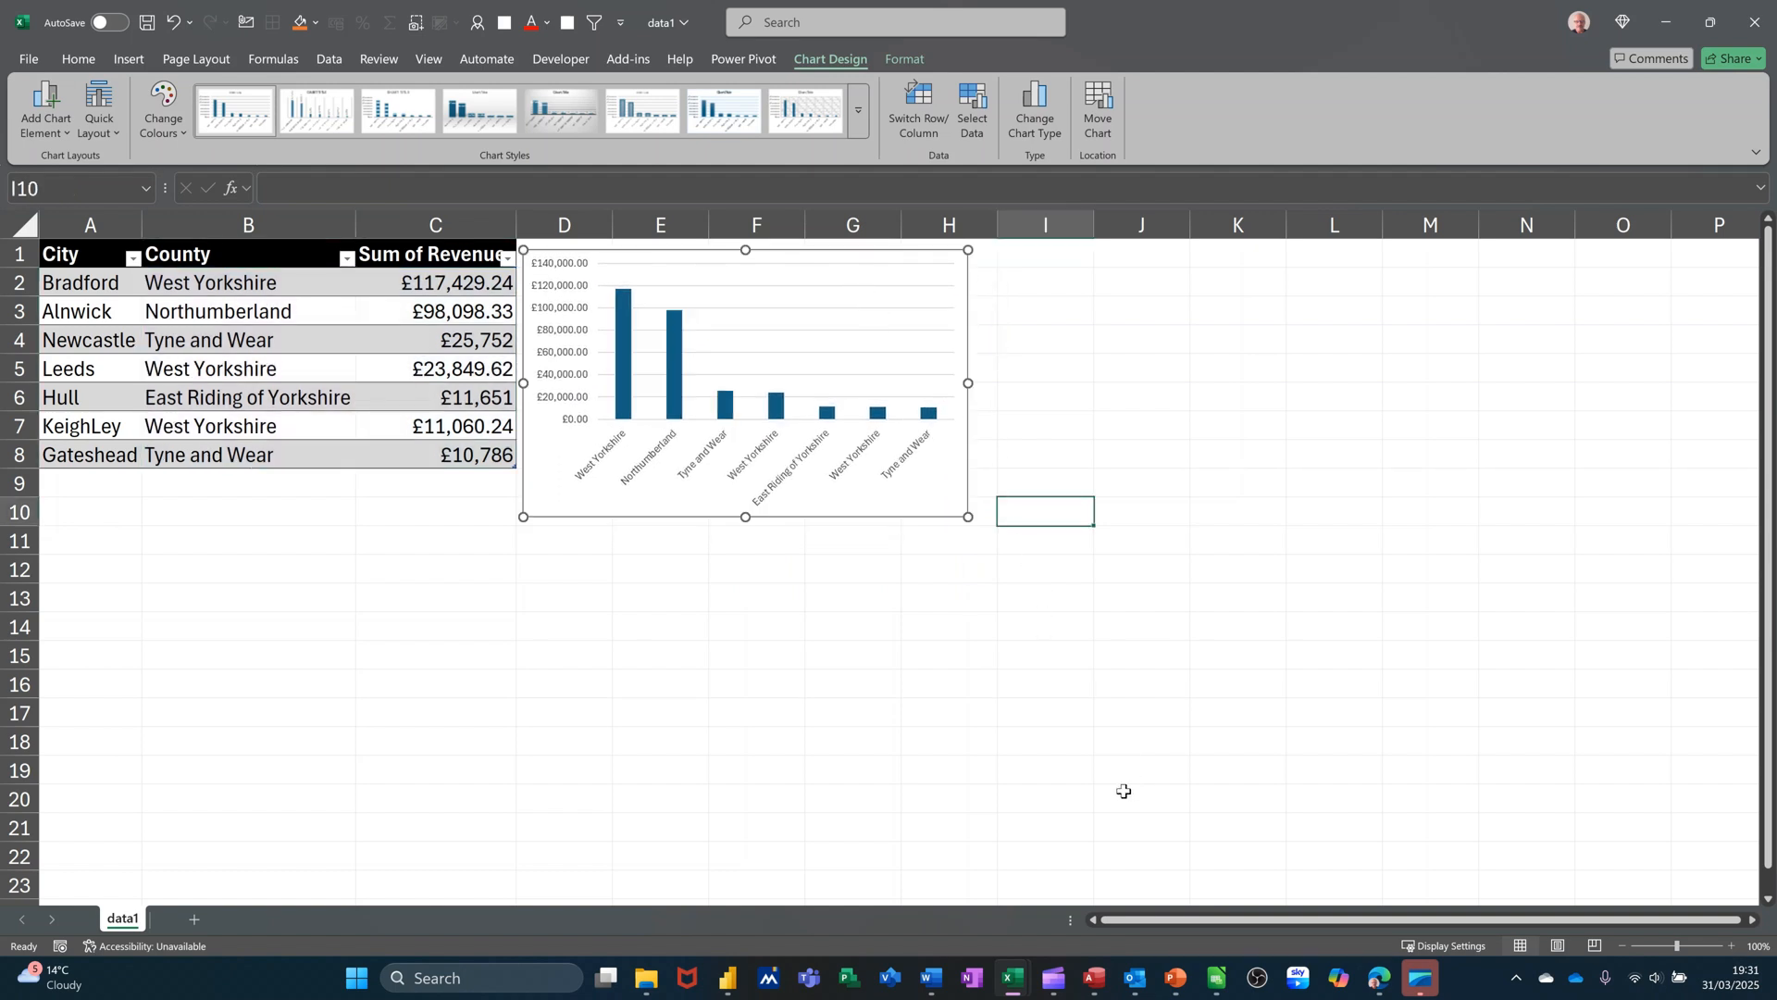
Switch to Basic Dashboard in Power BI Desktop, spotlight the city-by-county revenue matrix, and turn its spotlight off again.
mouse_move(728, 978)
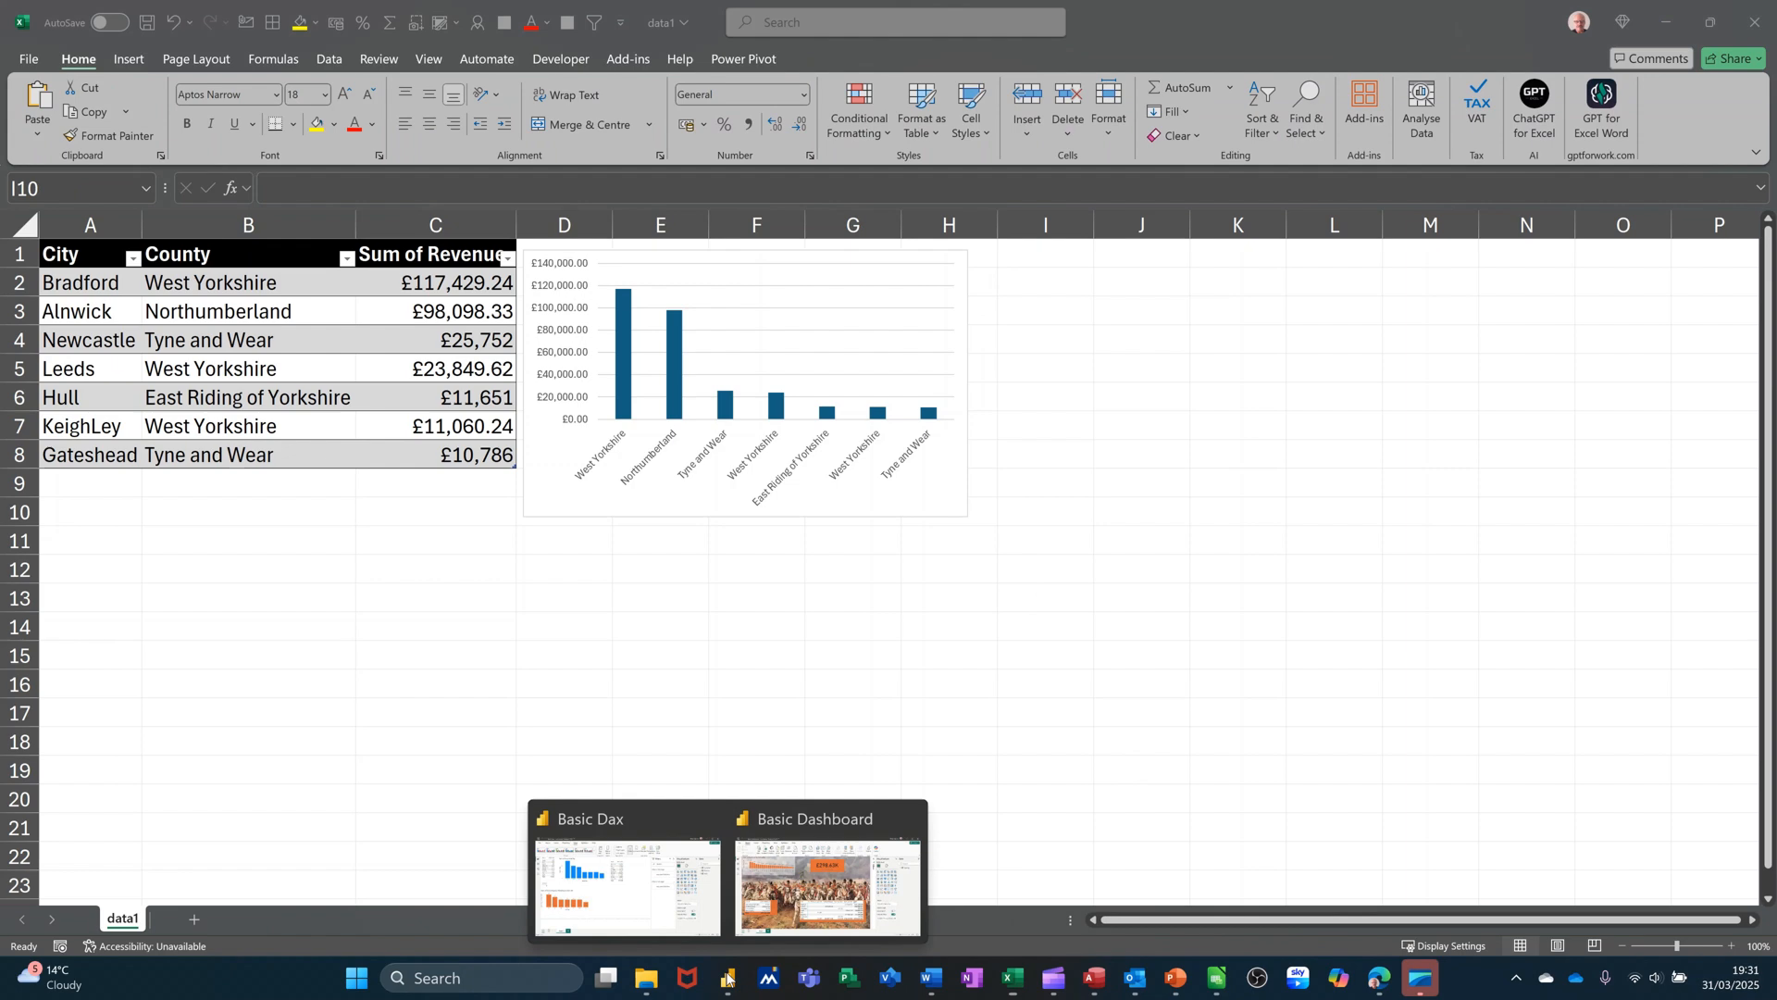
left_click(833, 870)
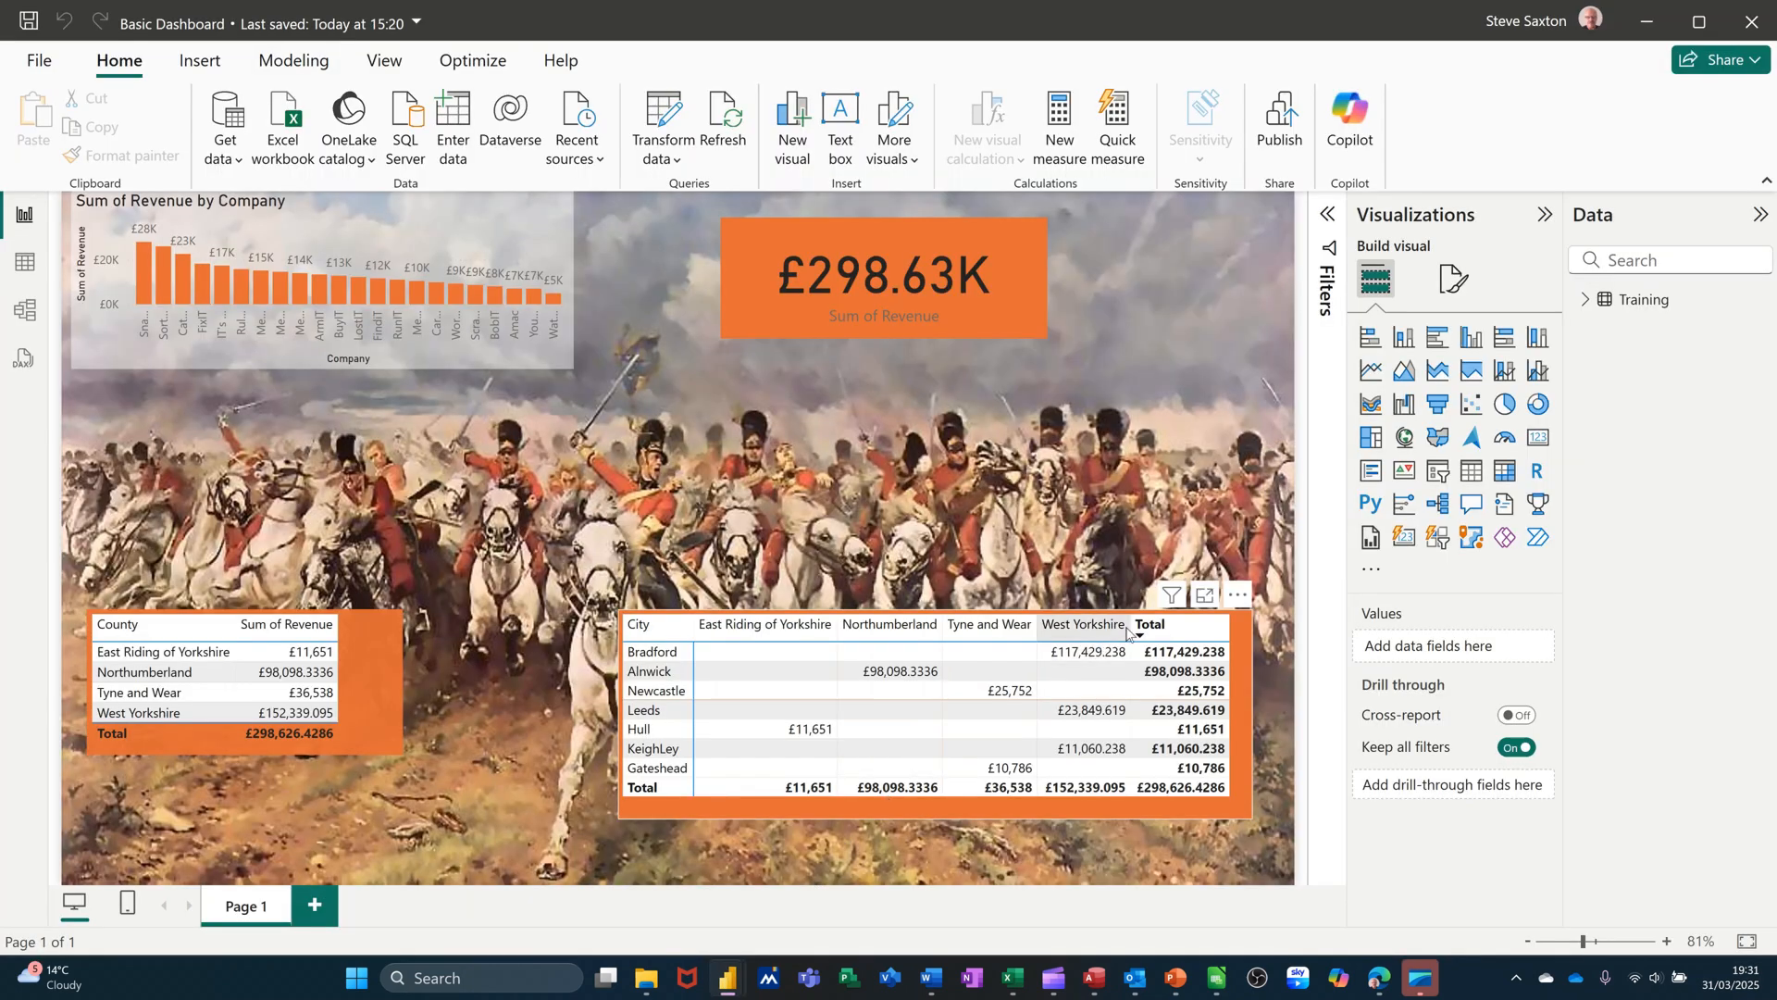
left_click(1240, 597)
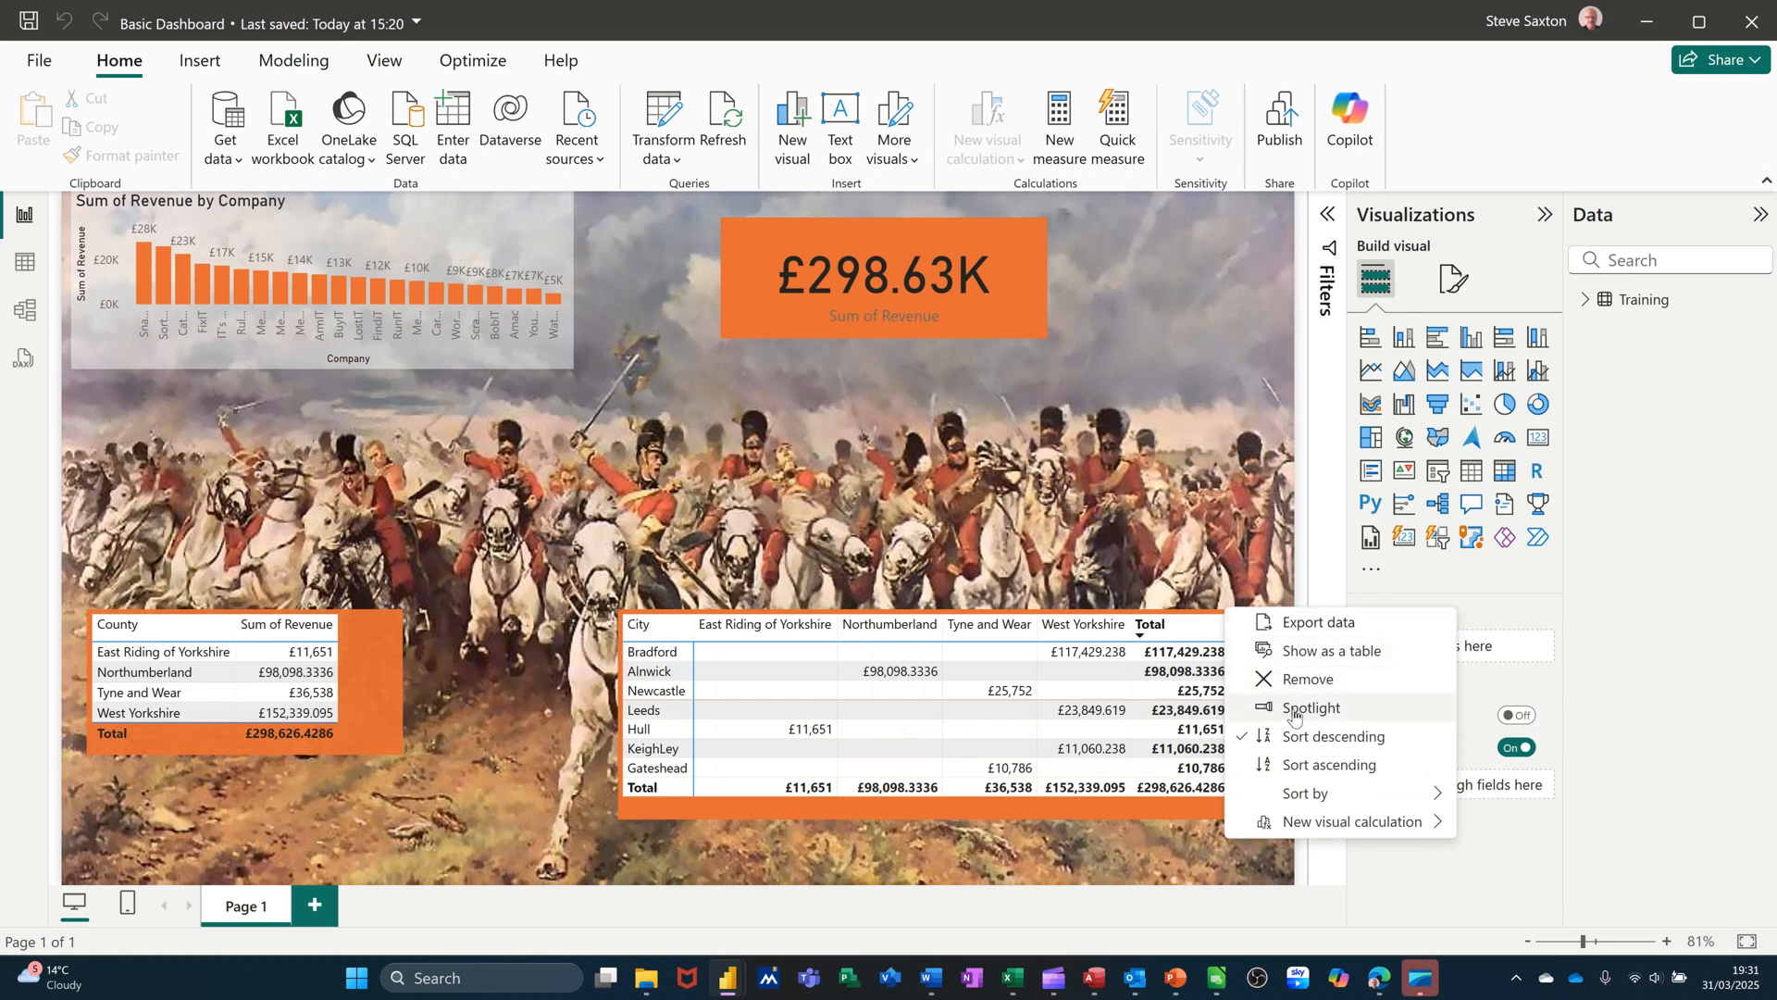
left_click(1293, 710)
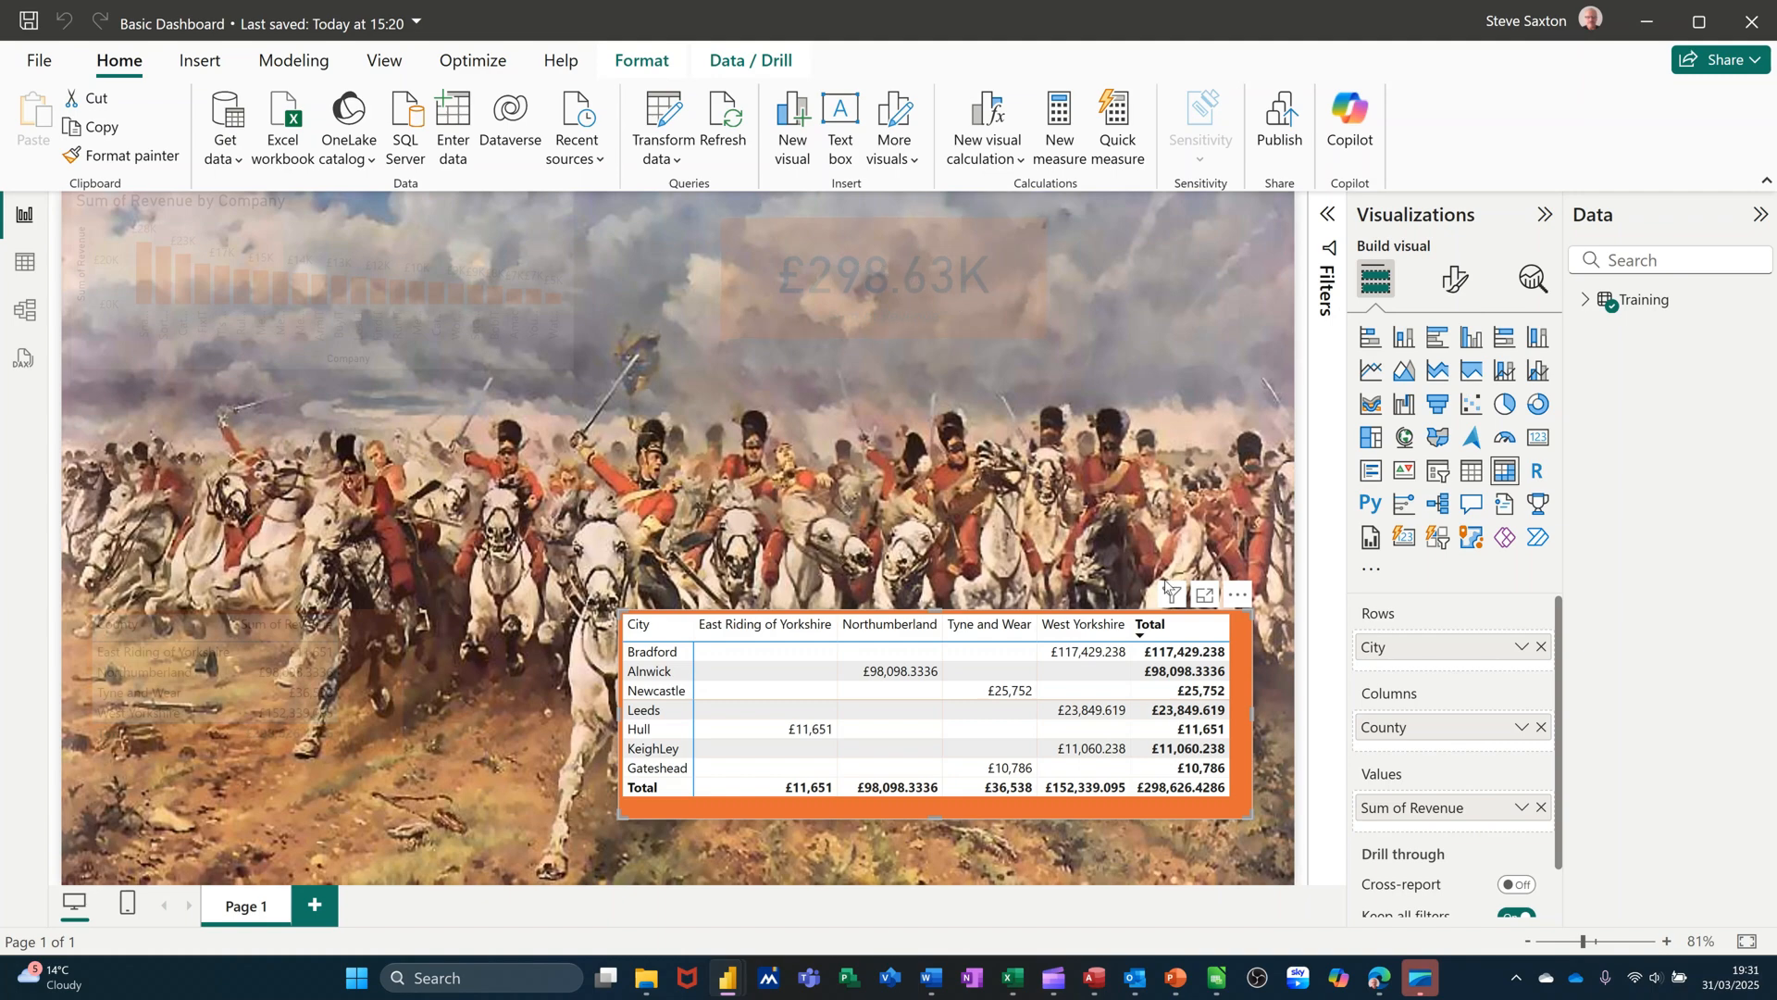
left_click(1238, 597)
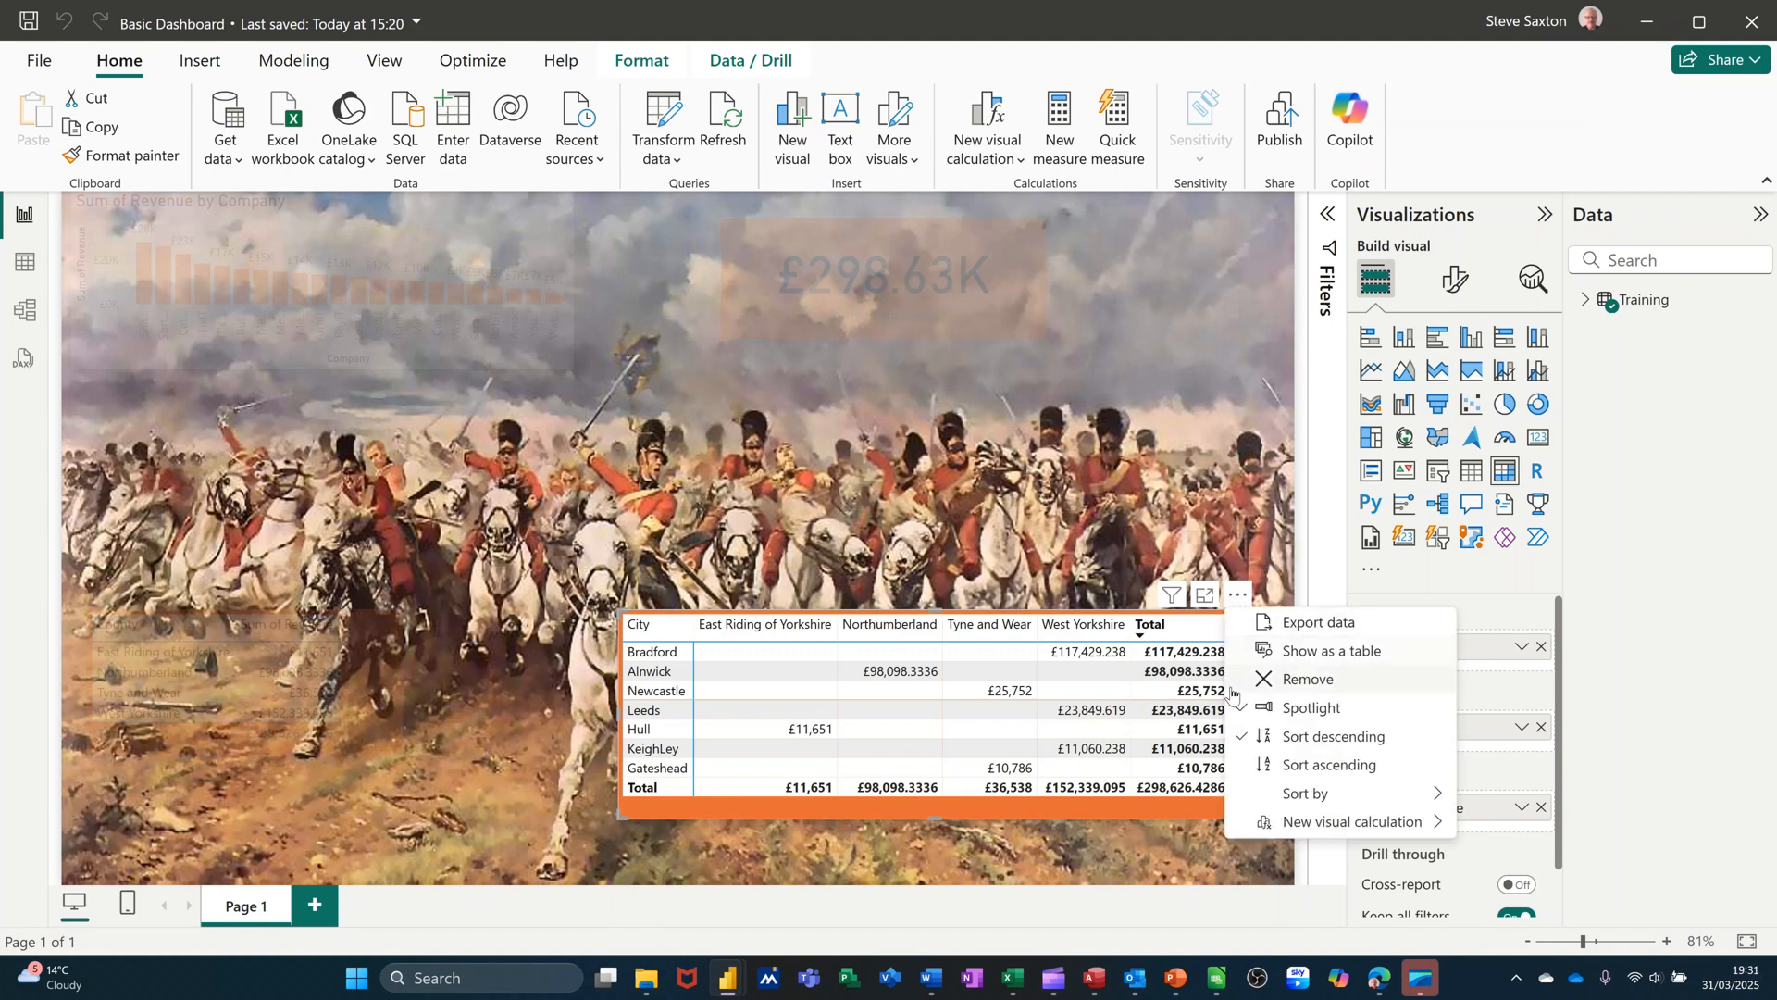
left_click(1294, 710)
Spotlight the Sum of Revenue by Company chart, turn the spotlight off again, and deselect the chart.
left_click(551, 363)
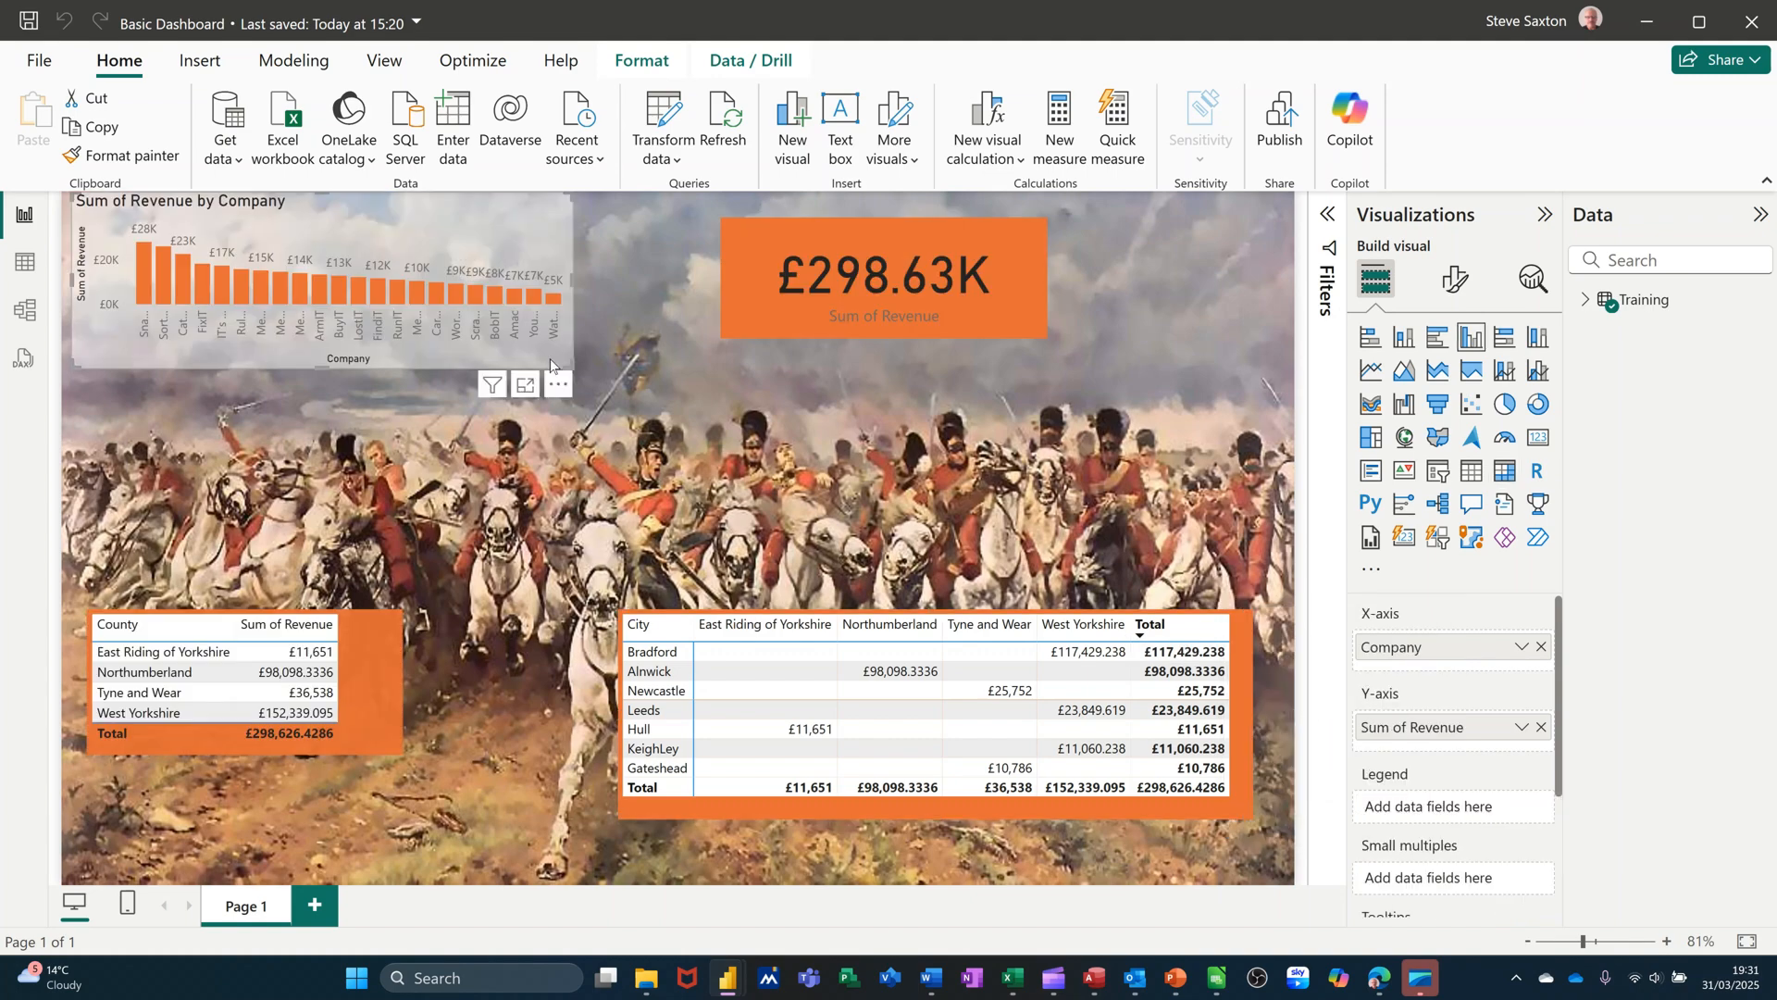
left_click(559, 383)
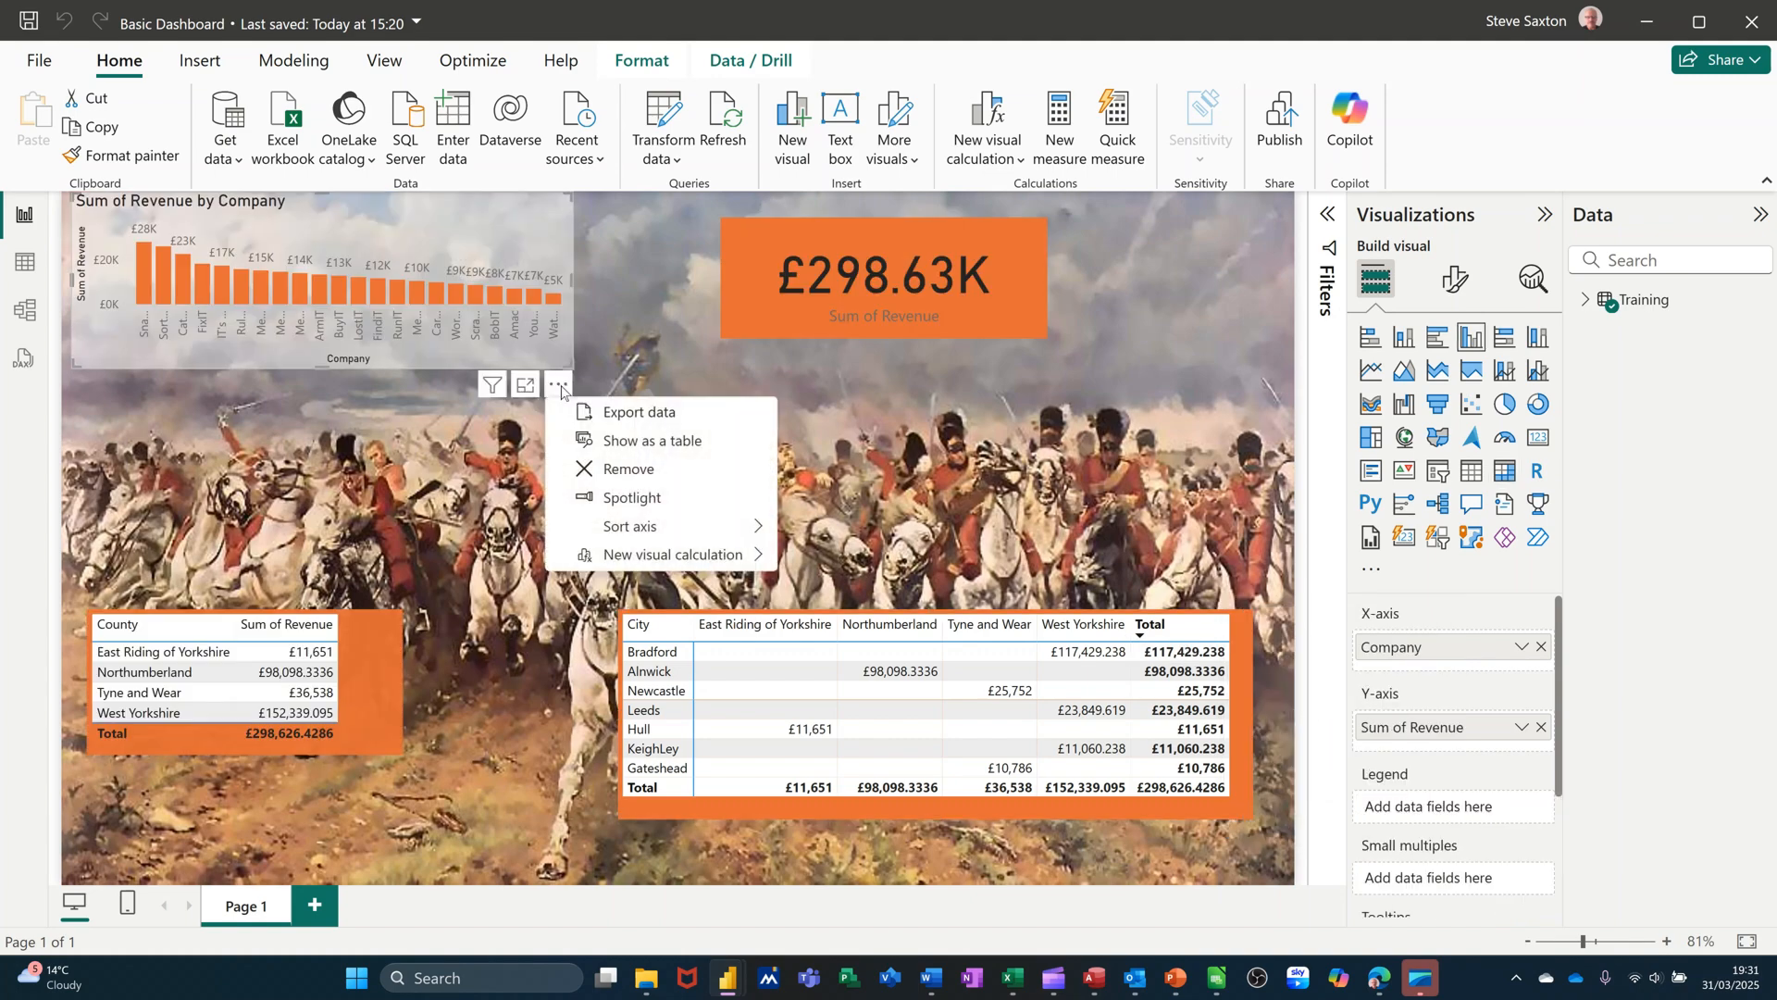
left_click(606, 500)
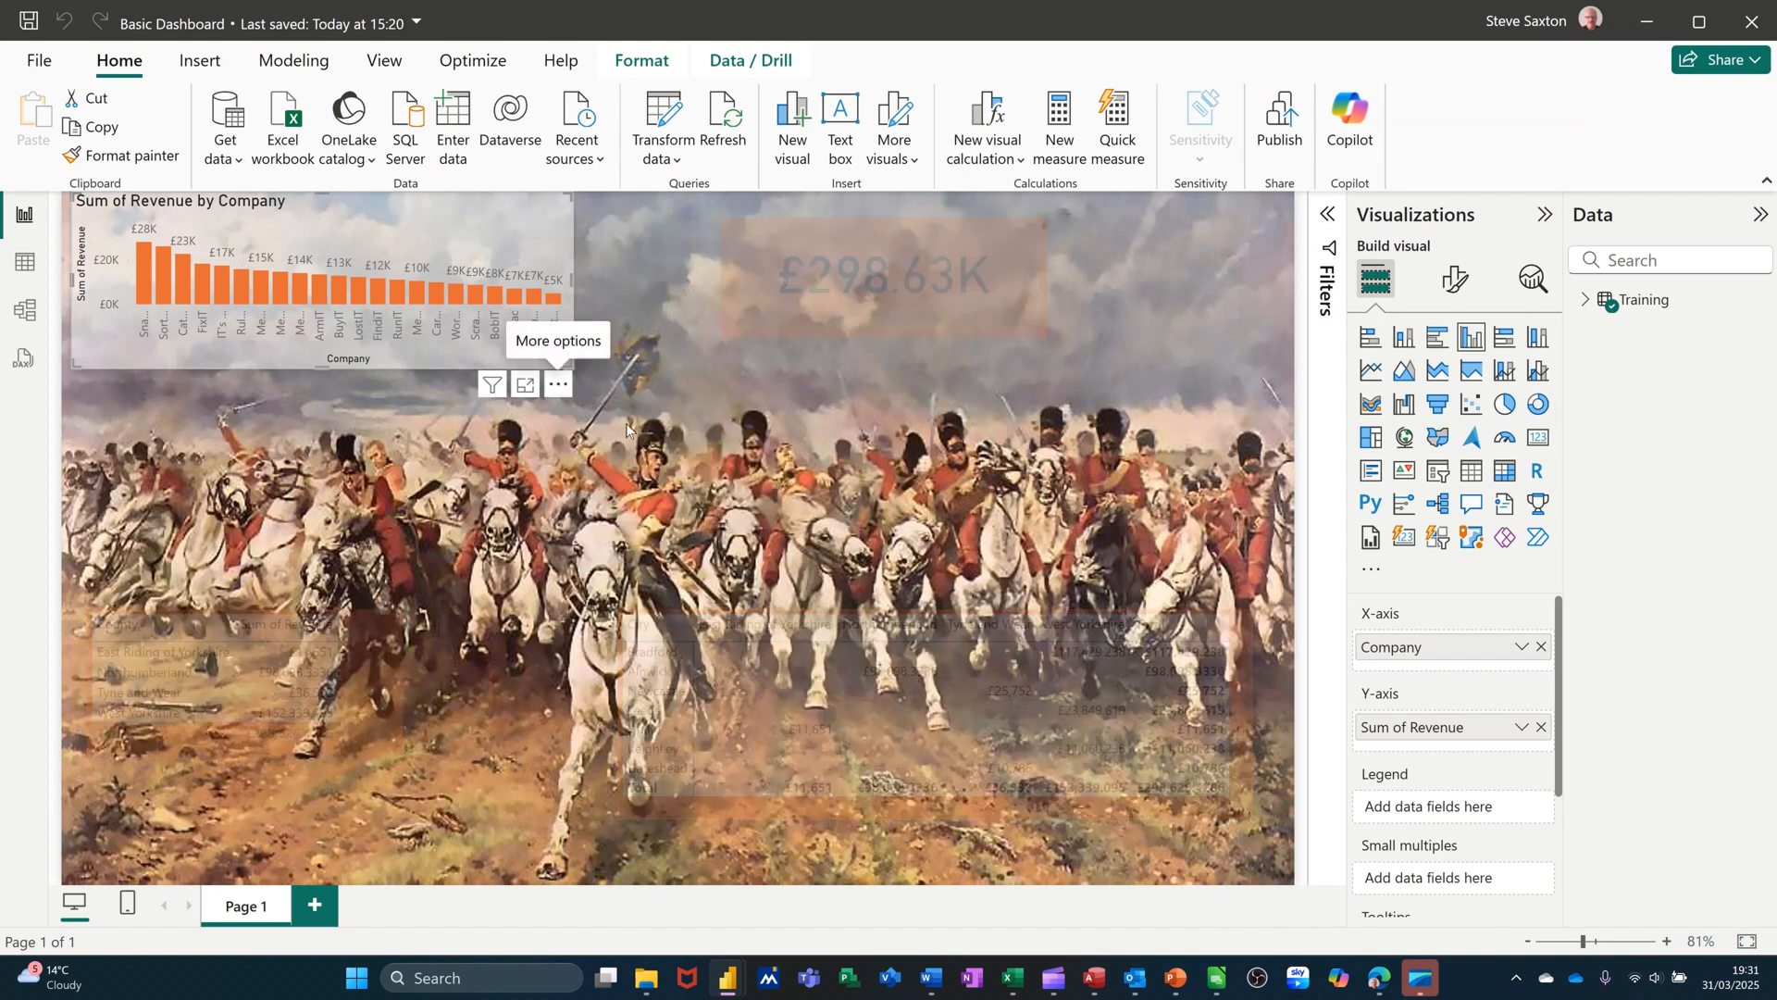
left_click(563, 387)
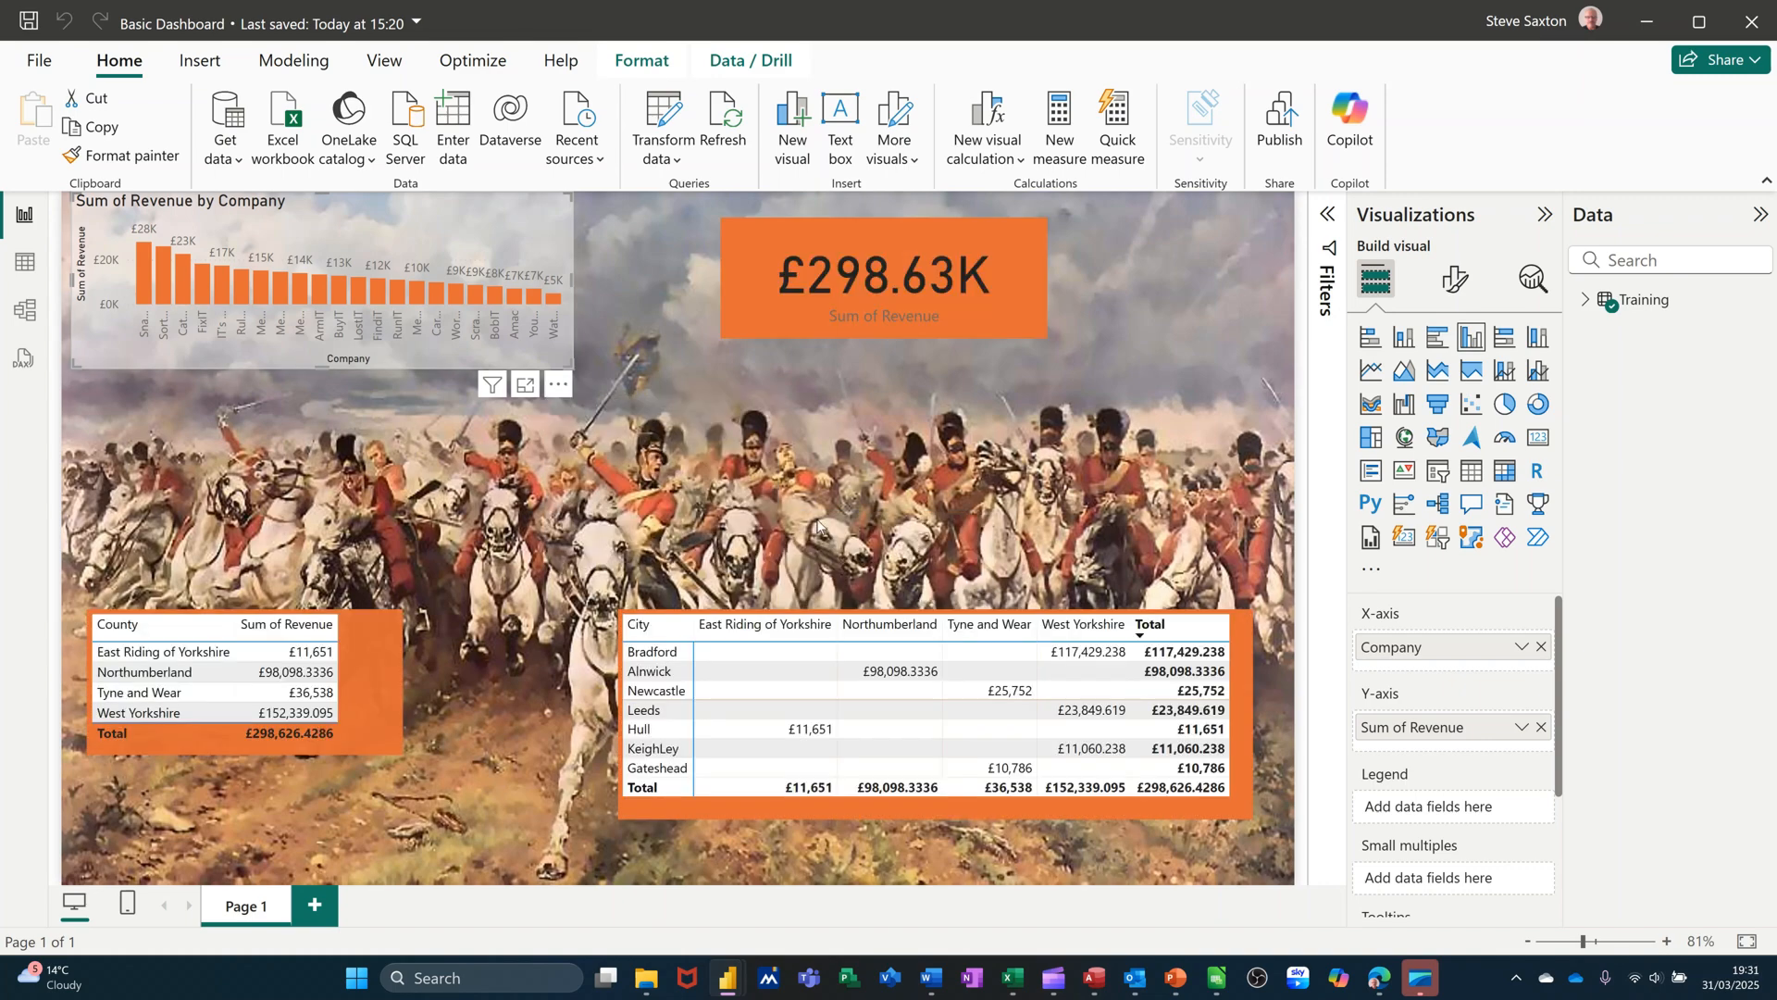
left_click(1148, 500)
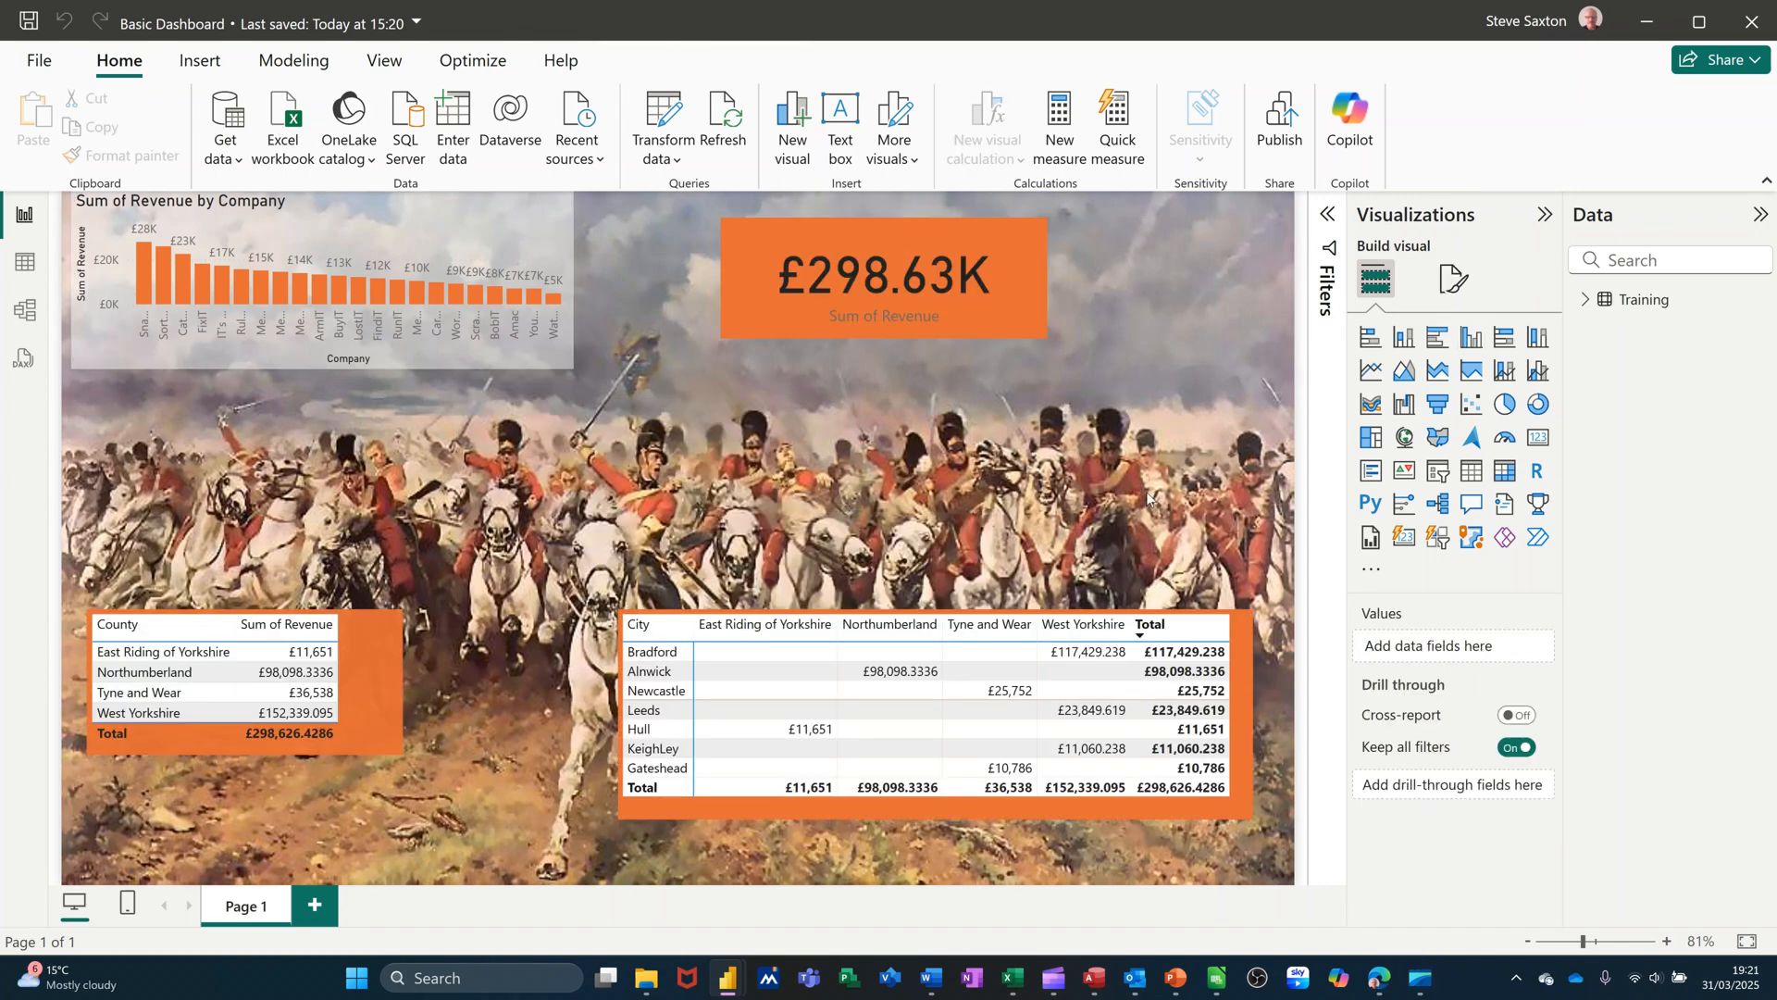